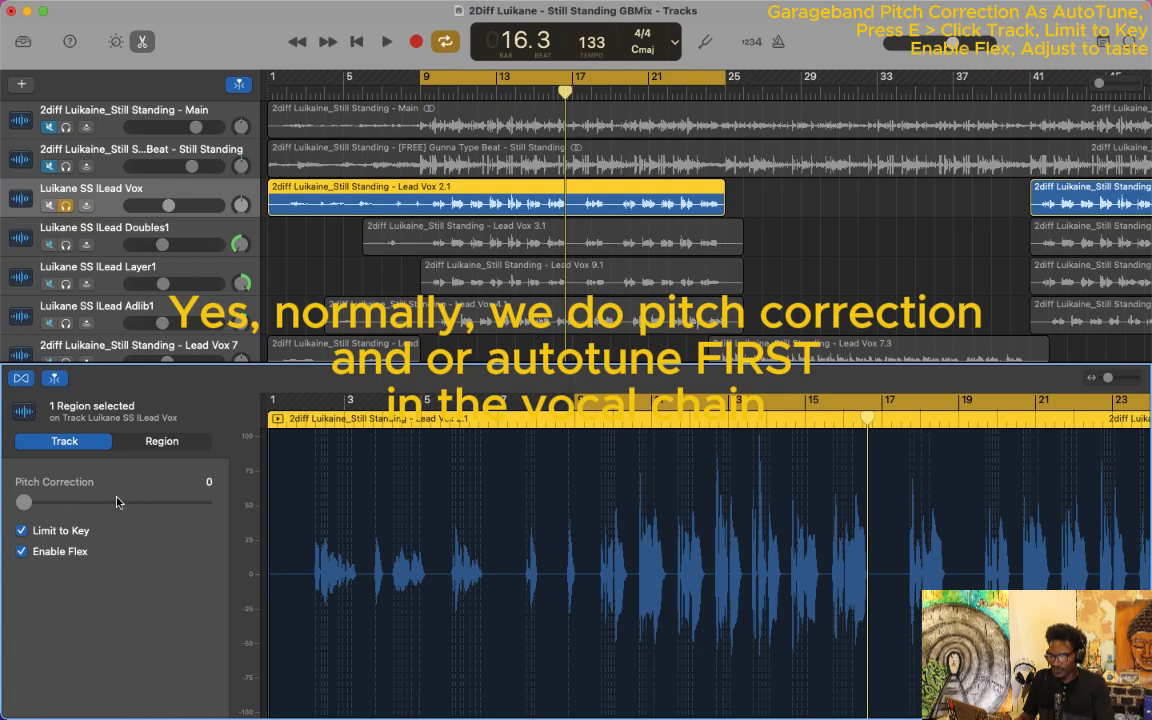
Set the lead vocal track's pitch correction amount to 50.
{"action": "left_click_drag", "start_coordinate": [25, 503], "coordinate": [118, 505]}
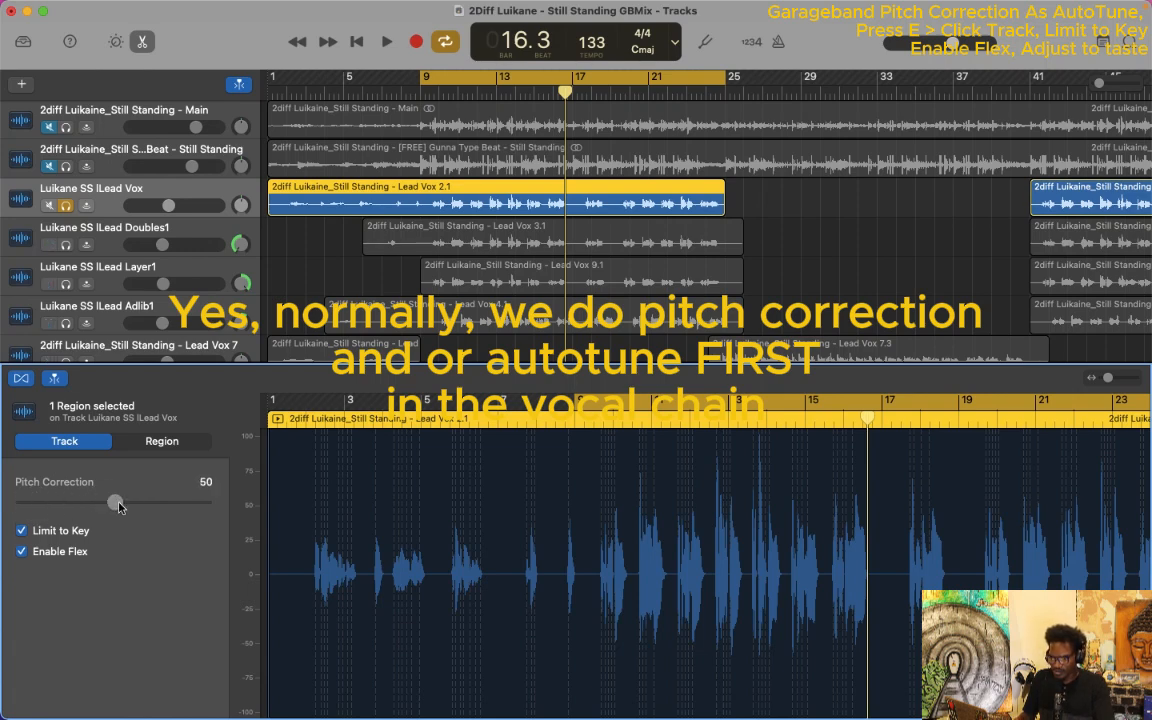
{"action": "left_click", "coordinate": [255, 262]}
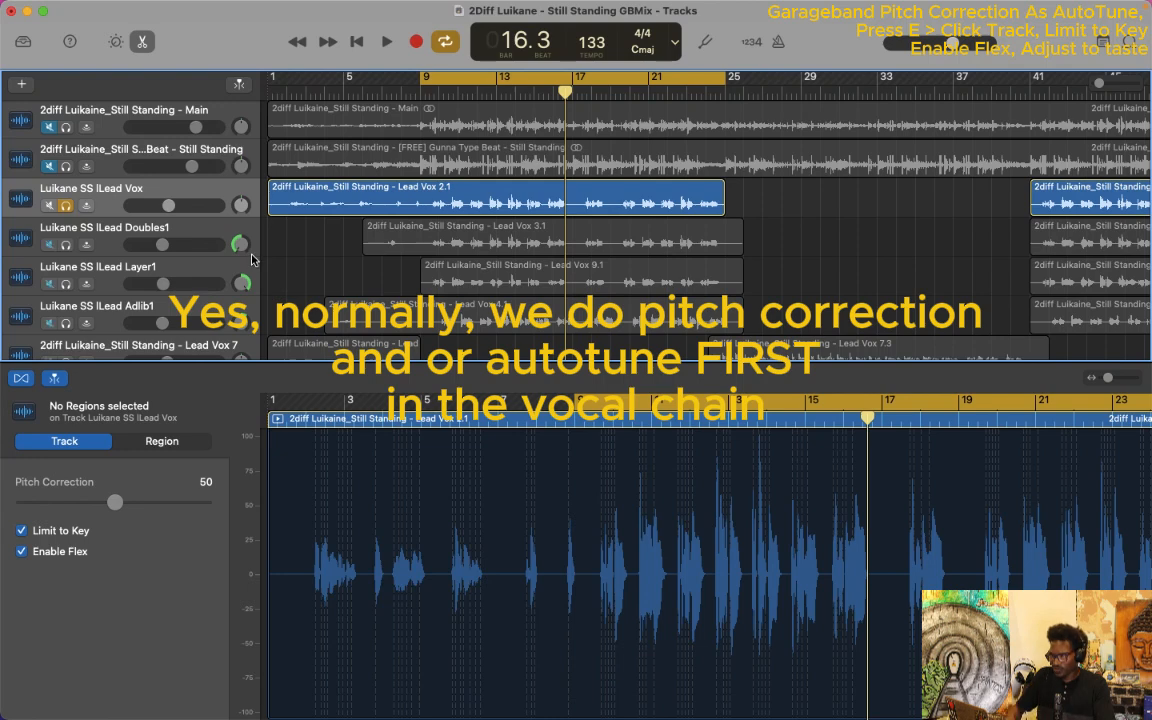
Move the Pitch Correction plug-in from the end of the lead vocal's chain to directly above DeEsser.
{"action": "key", "text": "b"}
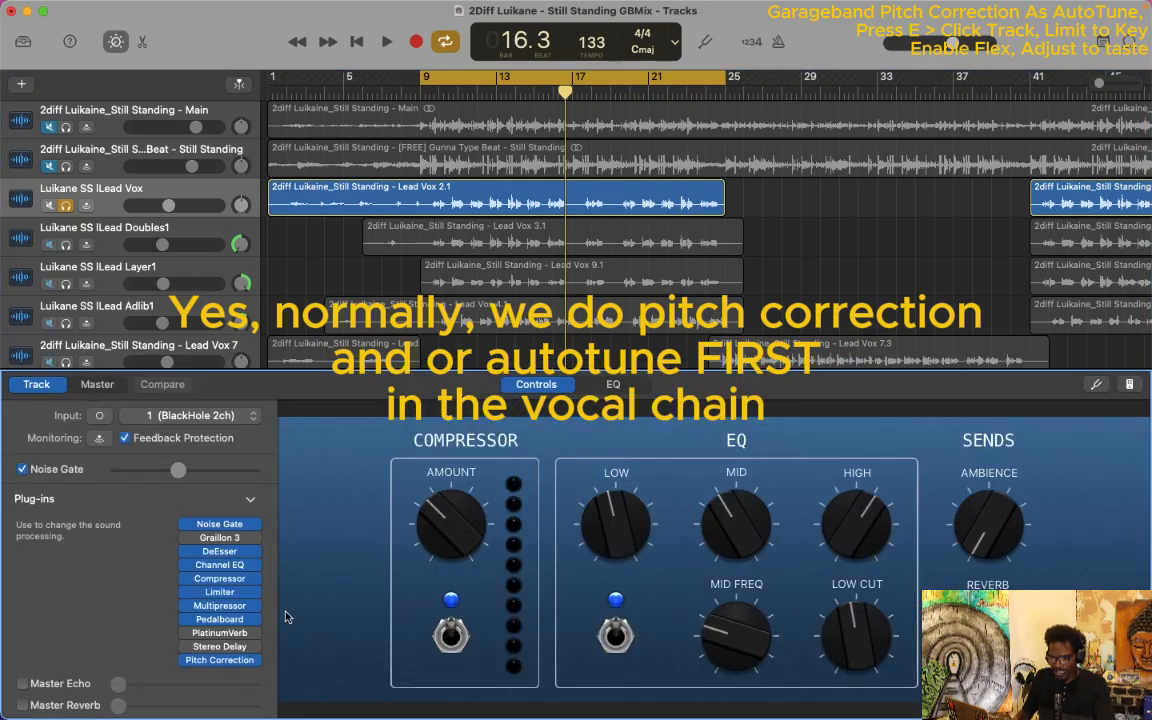
{"action": "mouse_move", "coordinate": [199, 667]}
{"action": "left_click_drag", "start_coordinate": [199, 667], "coordinate": [182, 548]}
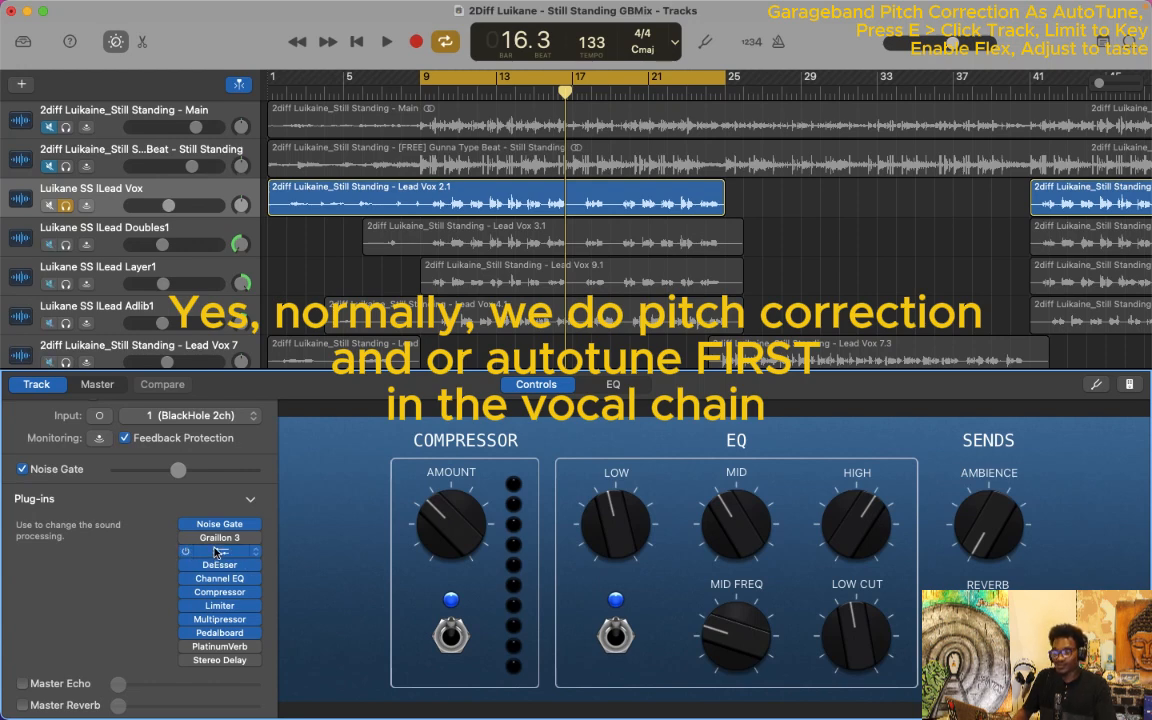
Play back the lead vocal, bypassing and re-enabling the Pitch Correction plug-in to compare the sound.
{"action": "key", "text": "space"}
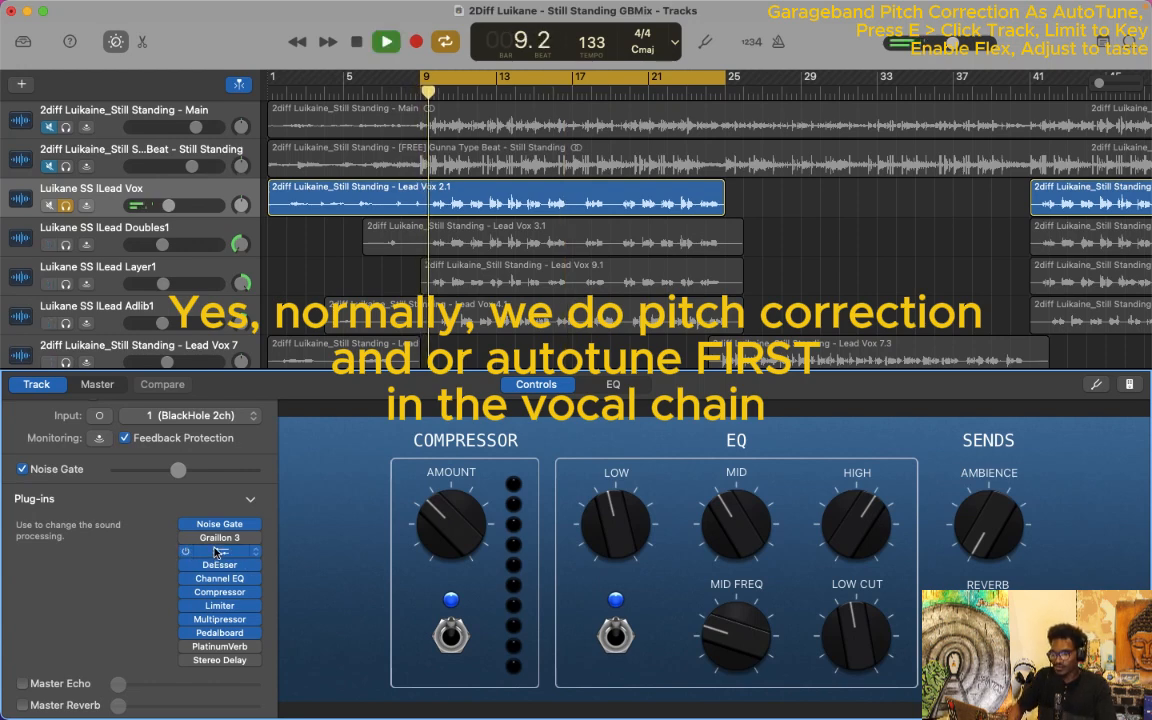
{"action": "key", "text": "space"}
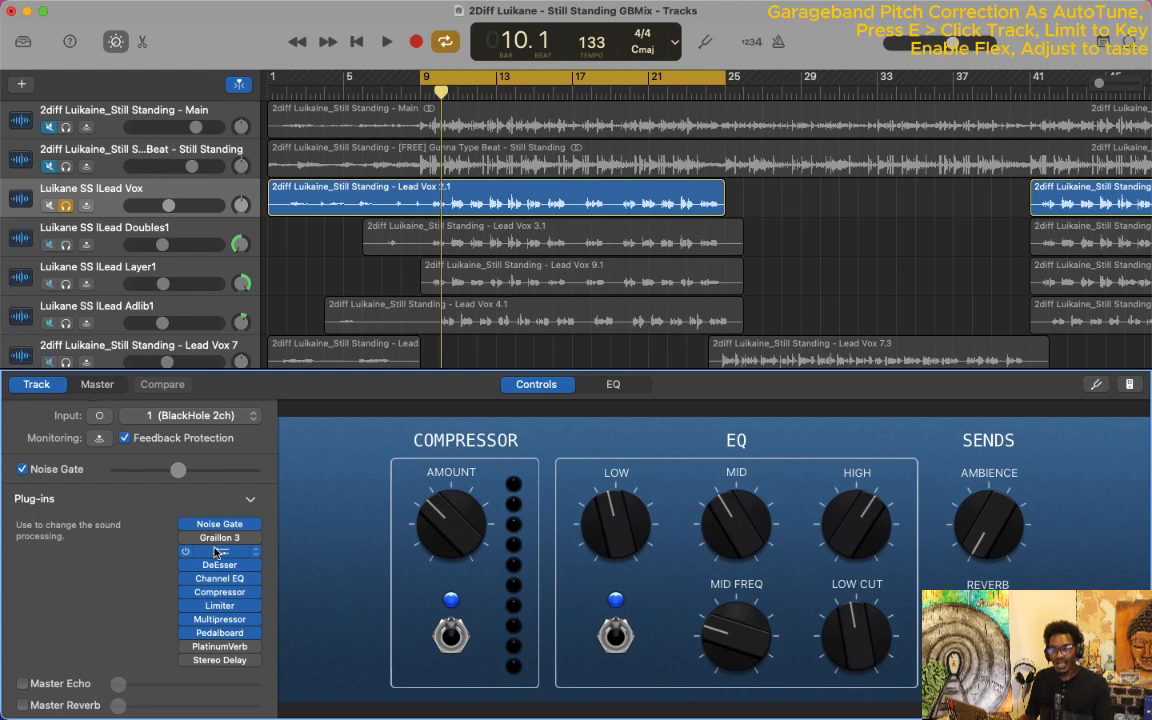
{"action": "key", "text": "space"}
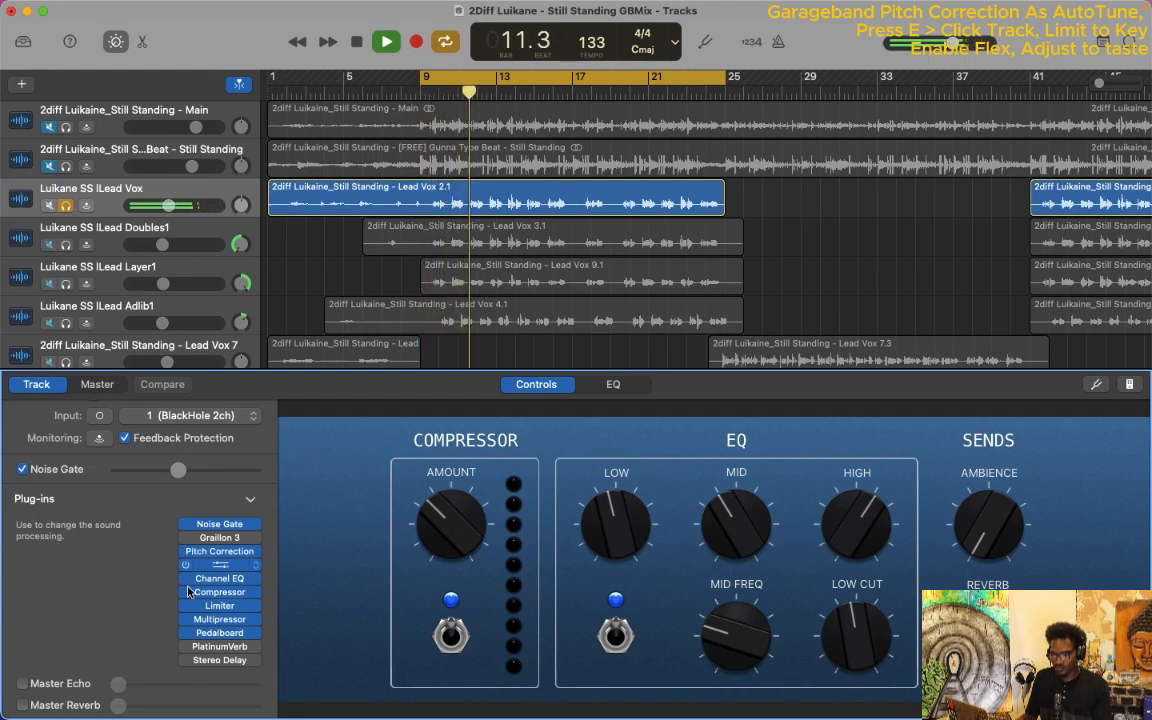
{"action": "left_click", "coordinate": [184, 550]}
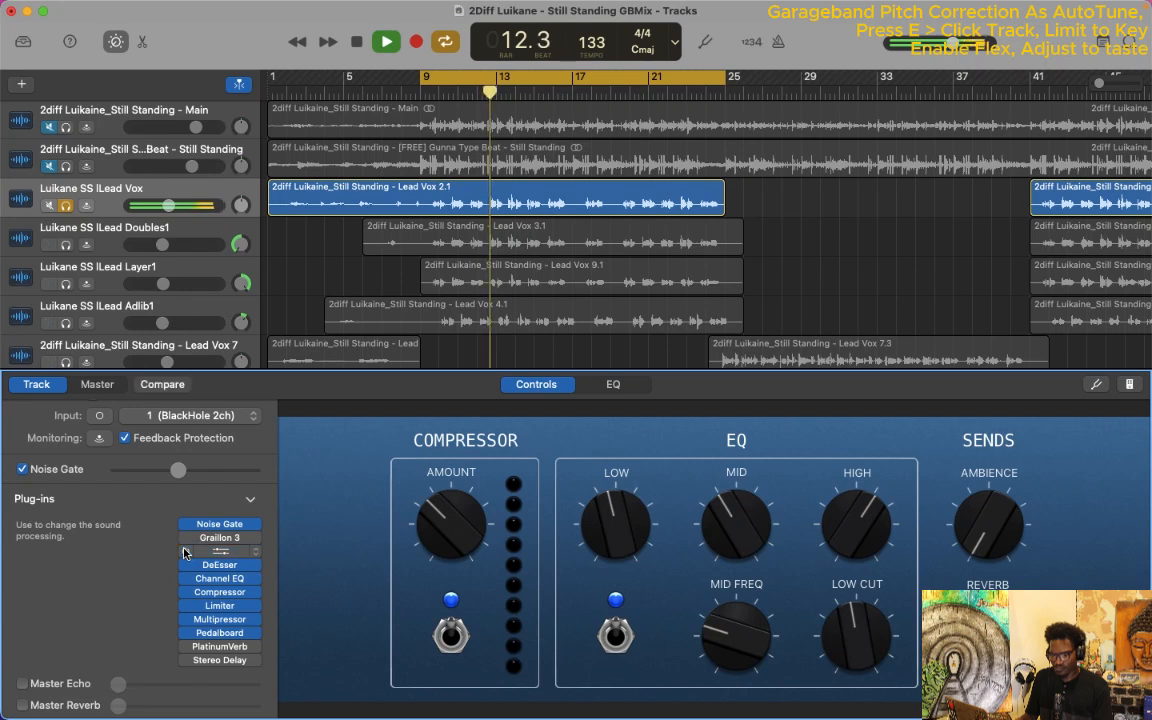
{"action": "left_click", "coordinate": [184, 550]}
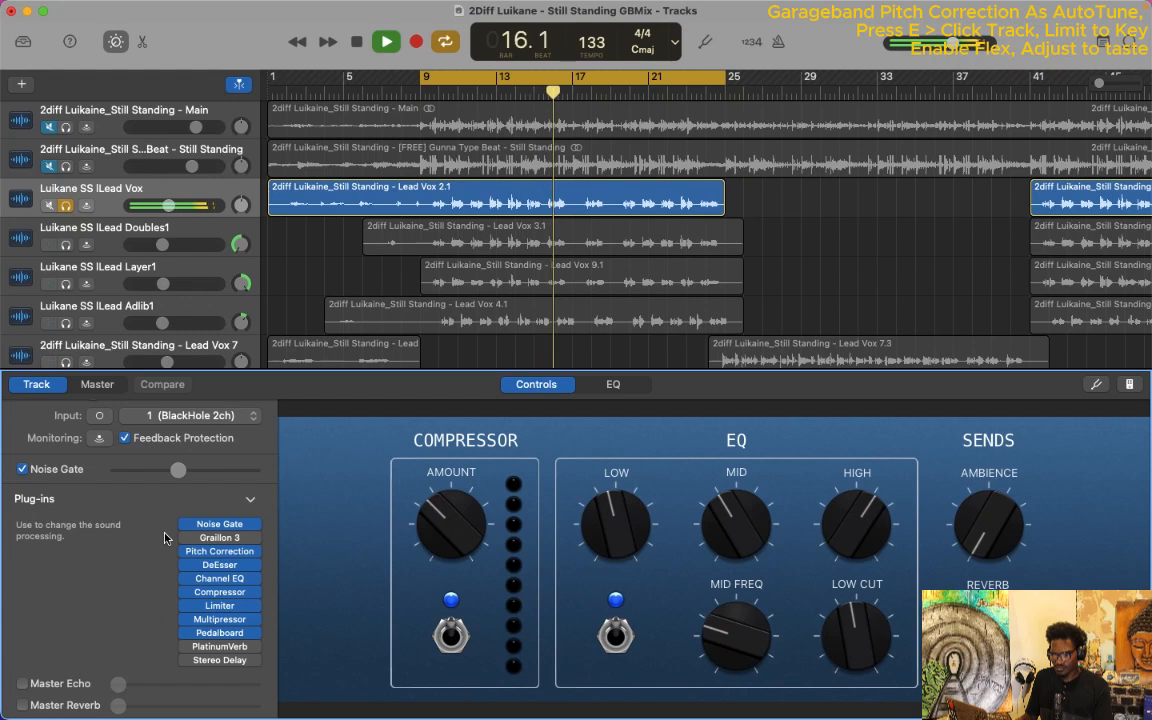
{"action": "key", "text": "space"}
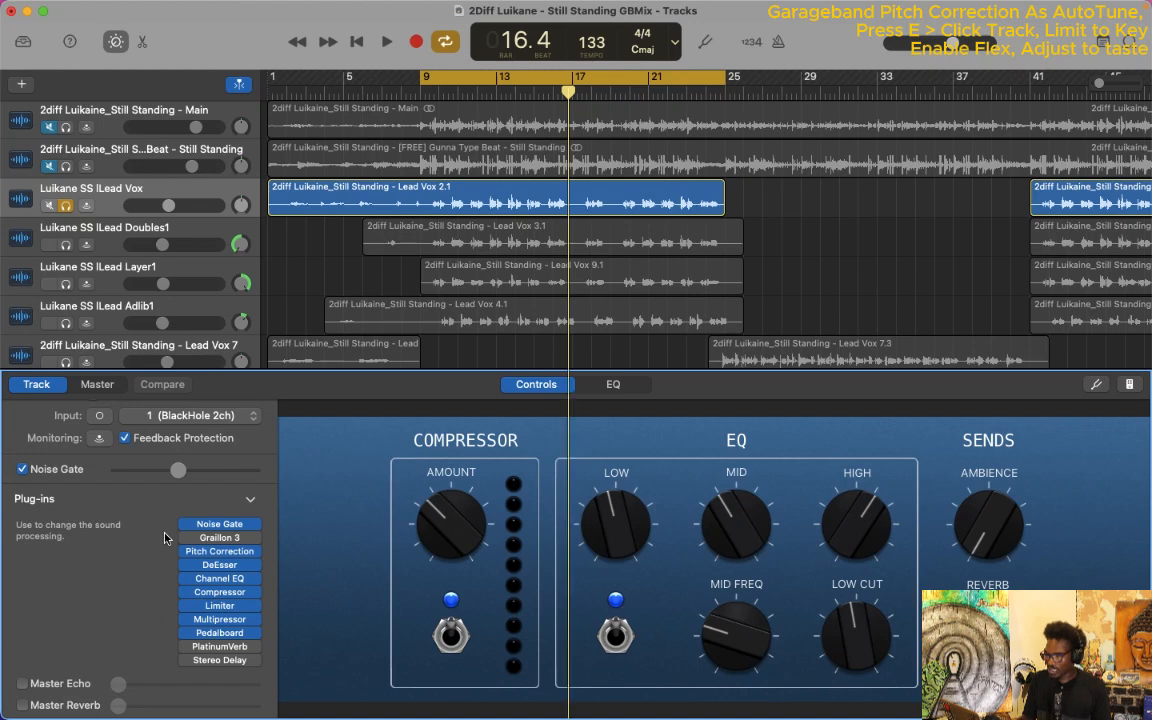
{"action": "key", "text": "b"}
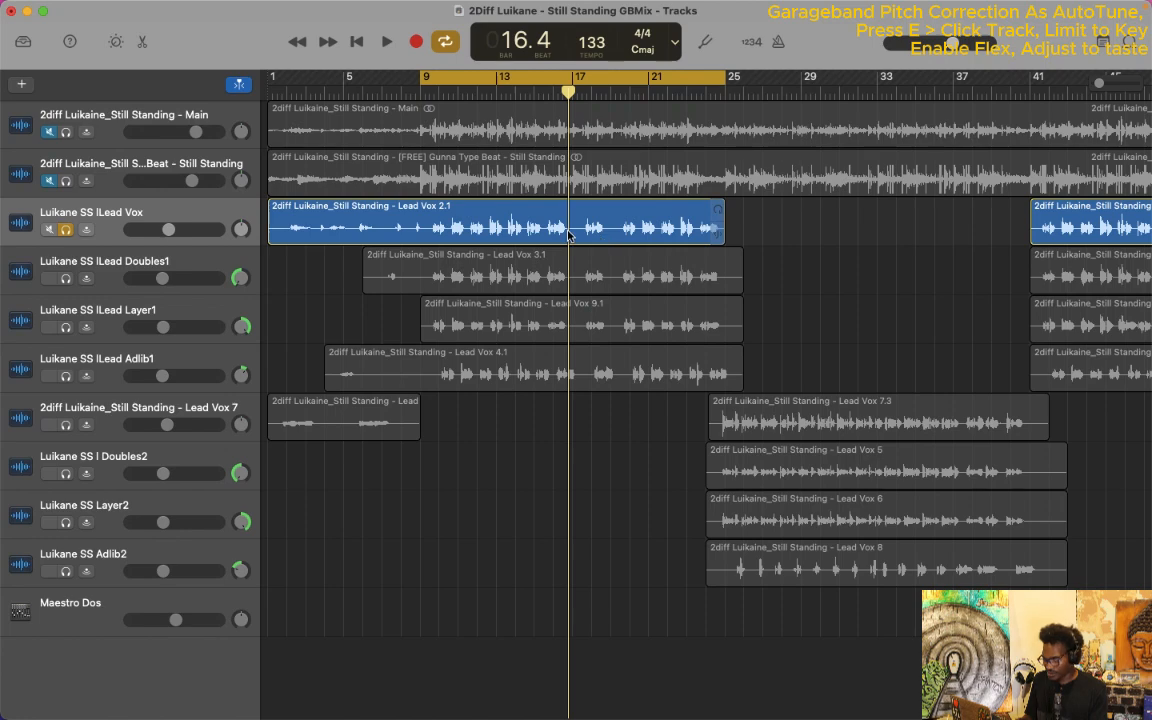
{"action": "key", "text": "b"}
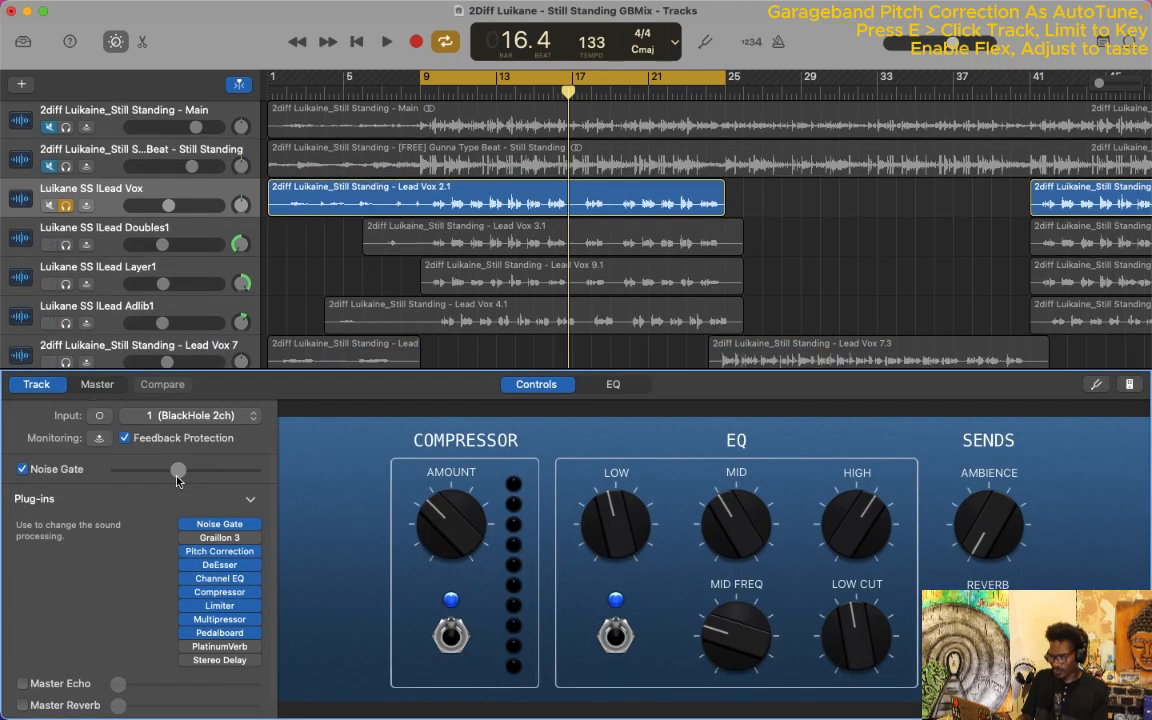
{"action": "key", "text": "e"}
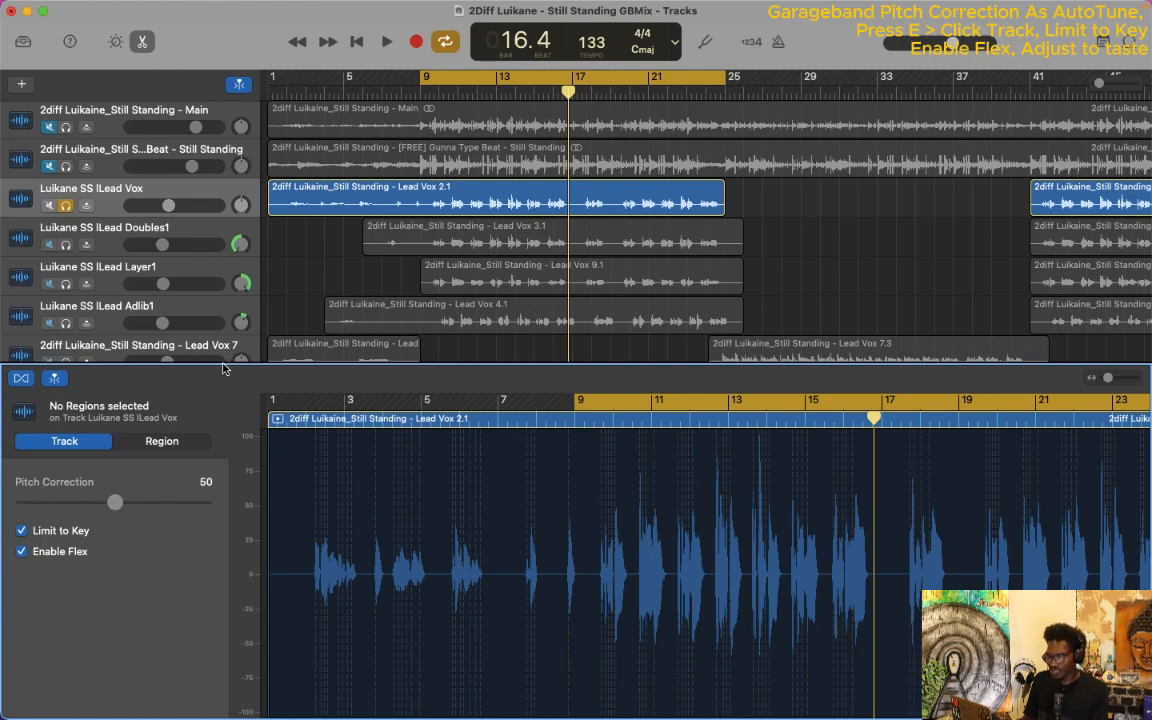
{"action": "key", "text": "b"}
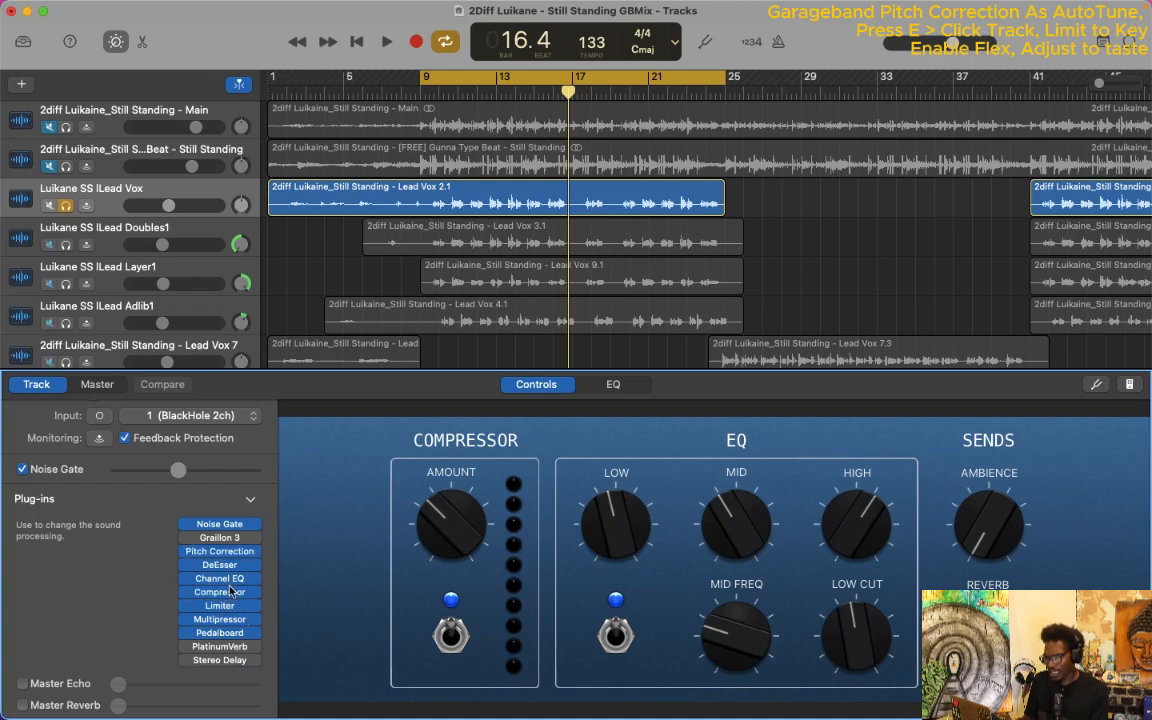
Set the lead vocal track's pitch correction to 100 and audition it from around bar 10.
{"action": "key", "text": "e"}
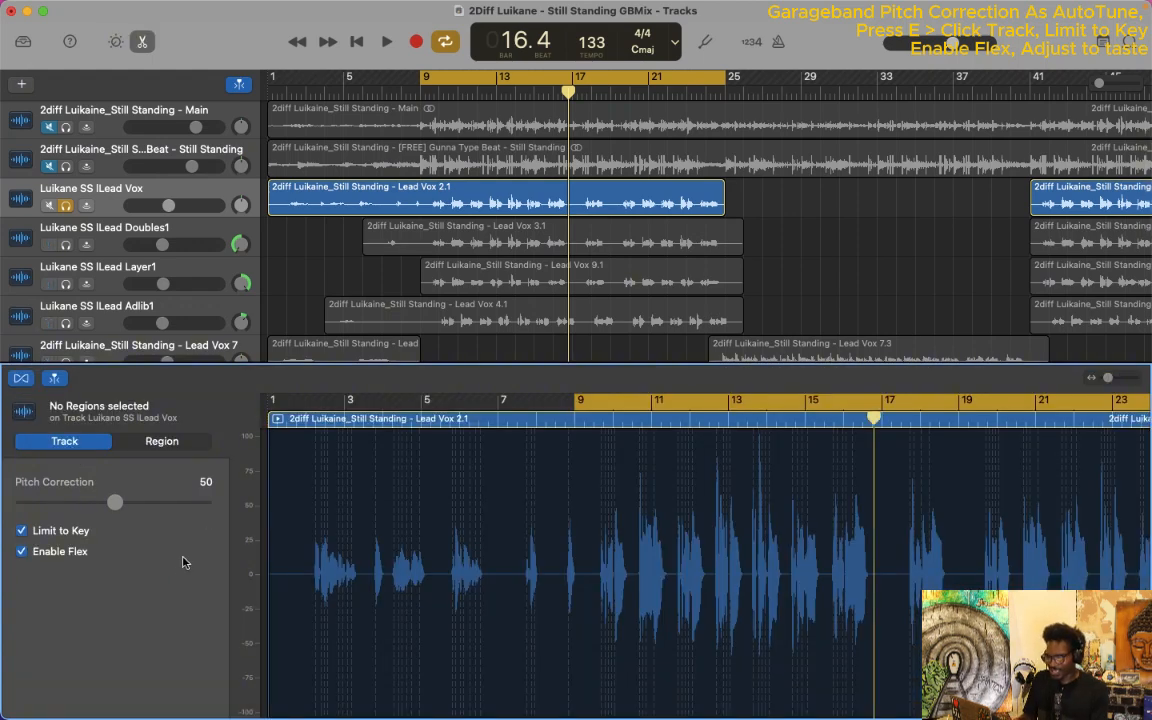
{"action": "left_click_drag", "start_coordinate": [116, 505], "coordinate": [256, 507]}
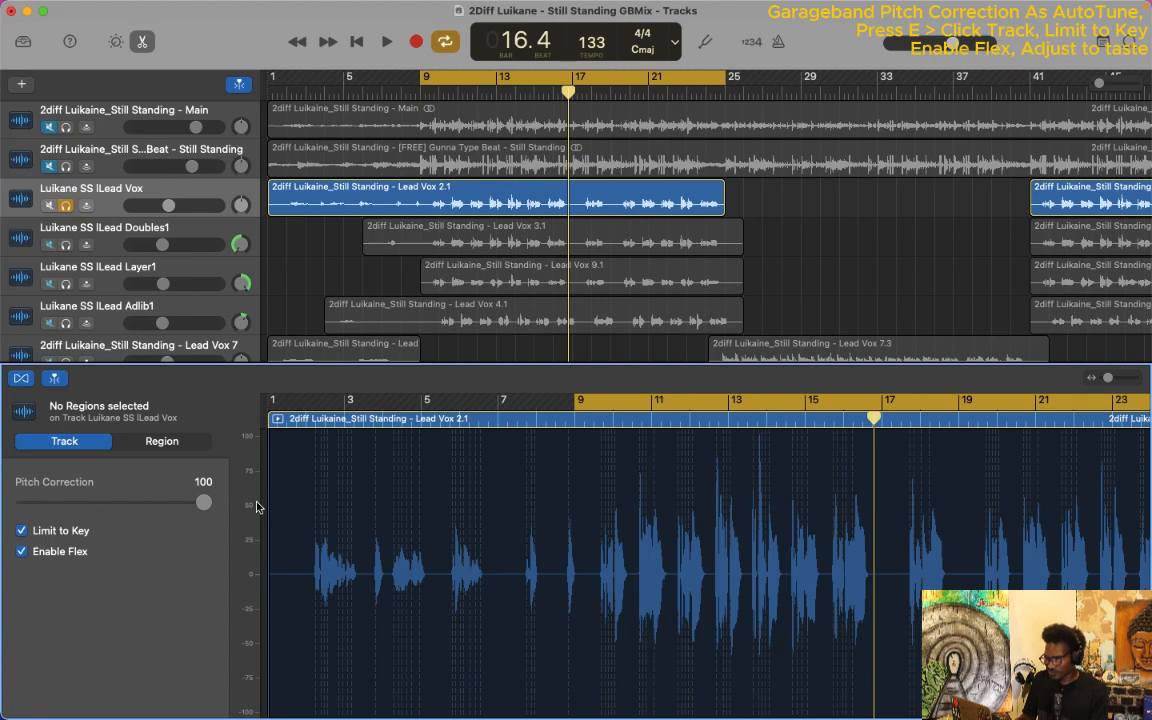
{"action": "left_click", "coordinate": [439, 93]}
{"action": "key", "text": "space"}
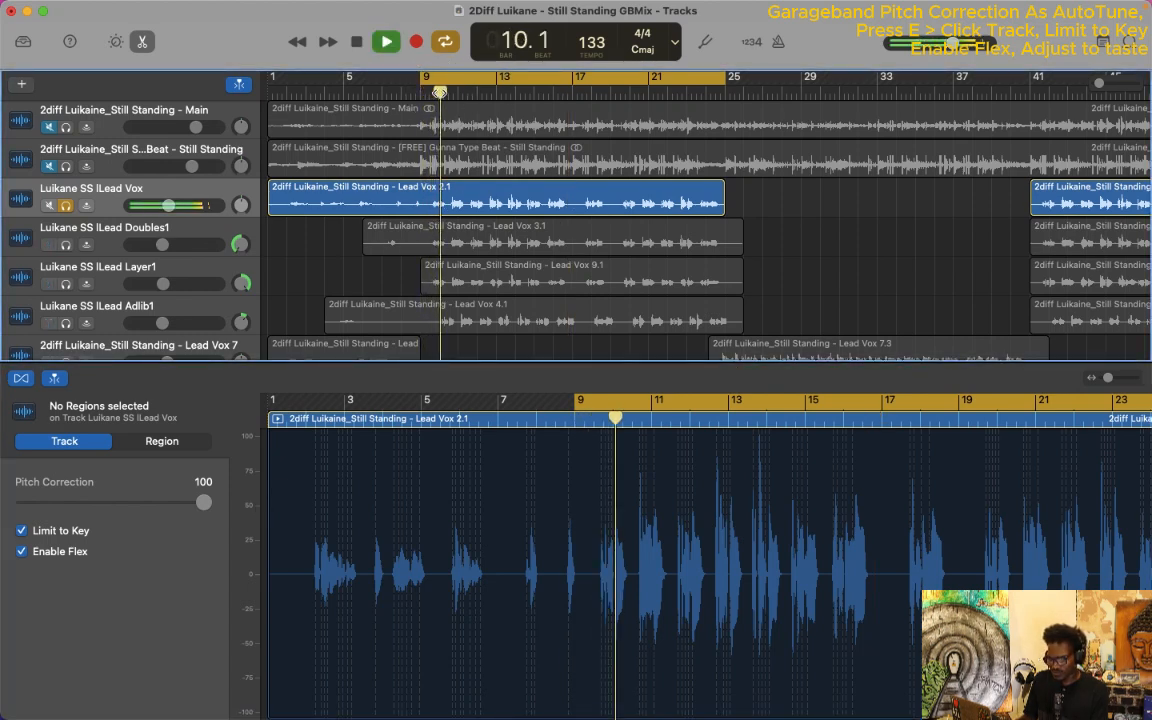
Lower the lead vocal track's pitch correction to 1 and replay the section to compare.
{"action": "left_click_drag", "start_coordinate": [203, 506], "coordinate": [25, 497]}
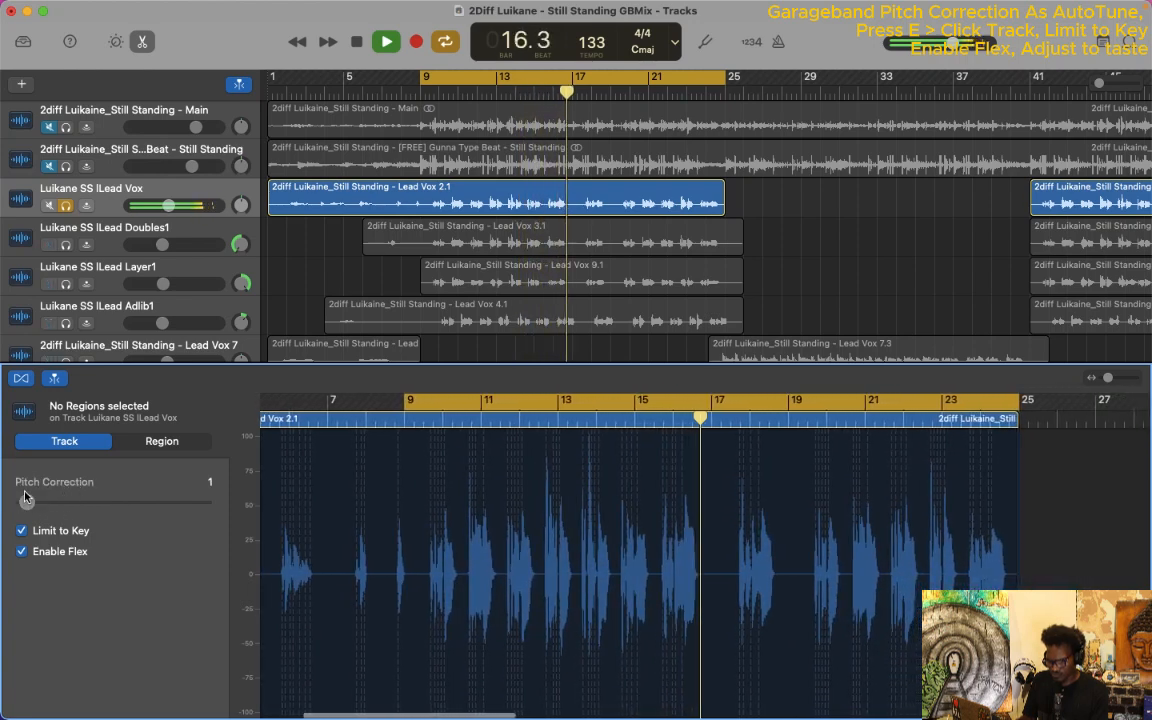
{"action": "key", "text": "space"}
{"action": "key", "text": "space"}
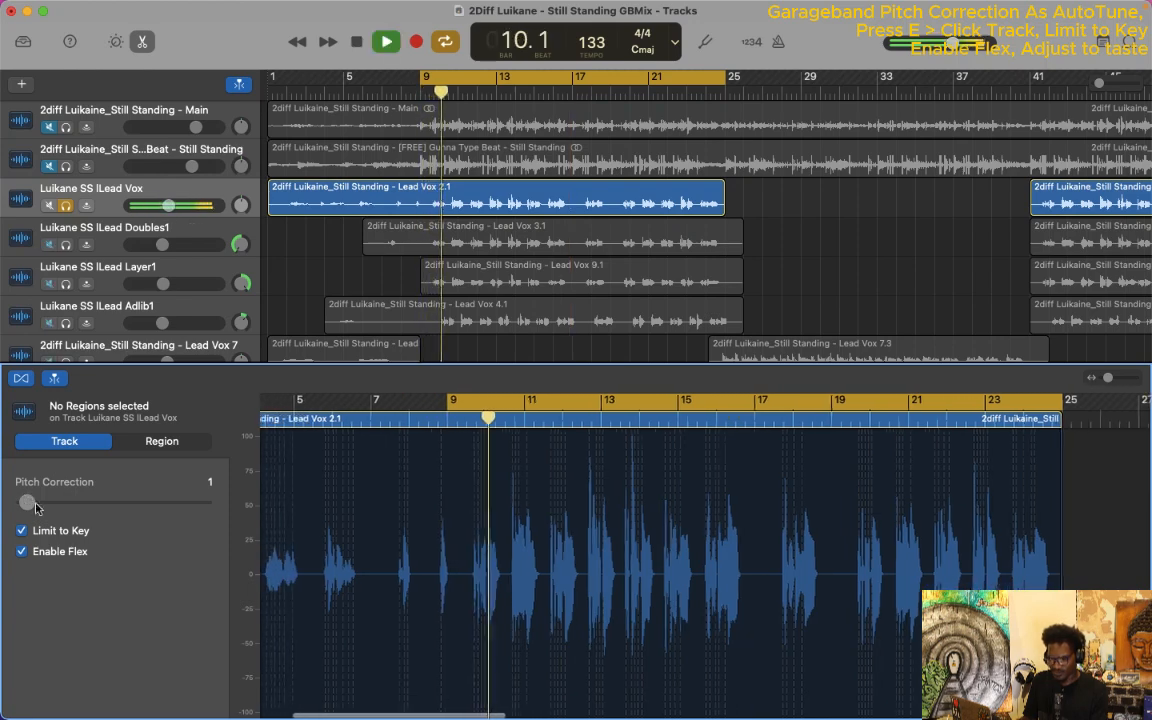
Set the lead vocal track's pitch correction to 60 and audition the vocal.
{"action": "key", "text": "space"}
{"action": "left_click_drag", "start_coordinate": [27, 505], "coordinate": [132, 507]}
{"action": "key", "text": "space"}
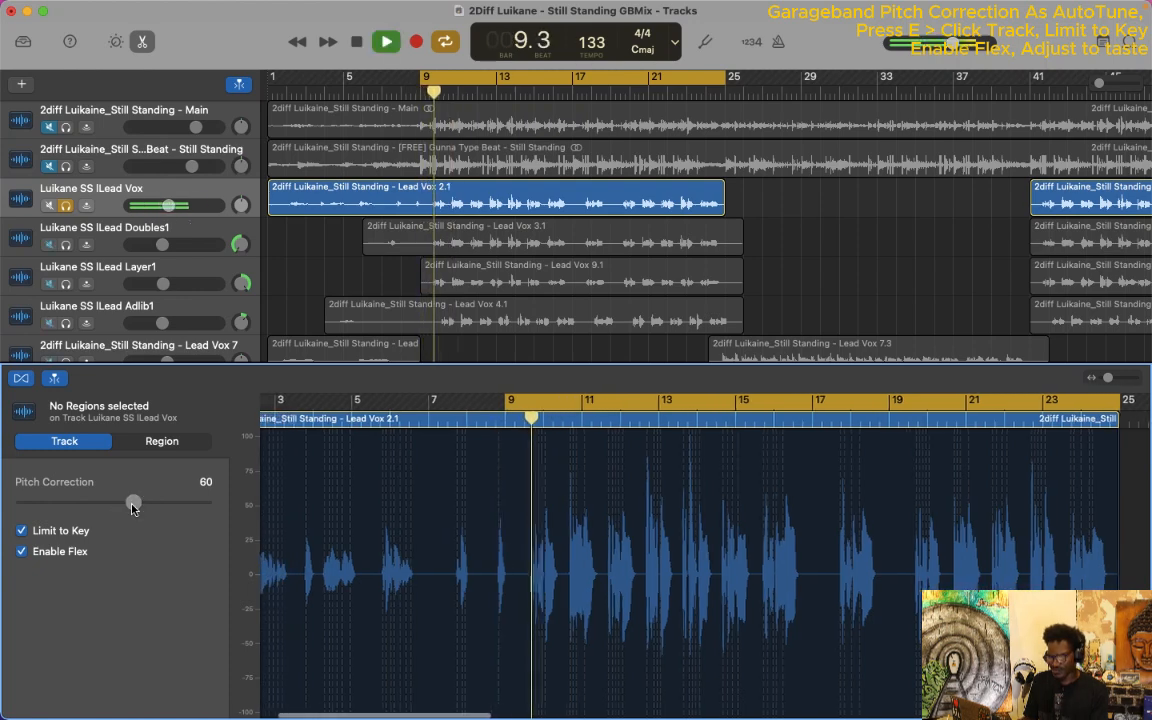
{"action": "key", "text": "space"}
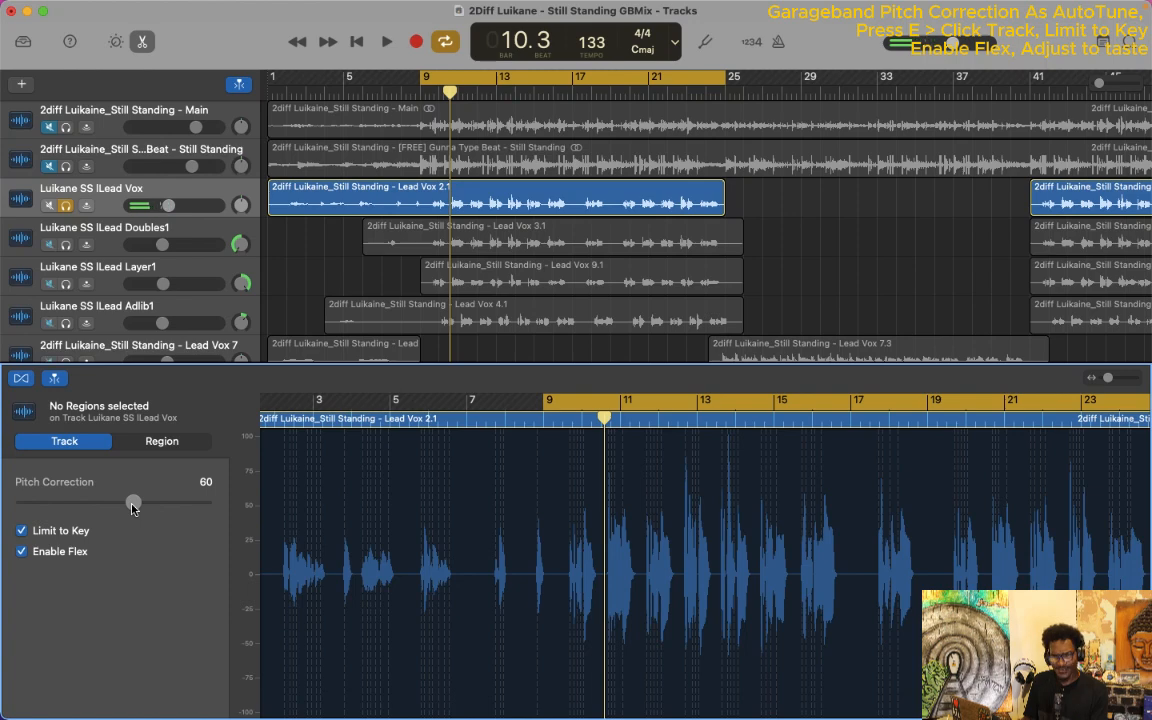
{"action": "key", "text": "space"}
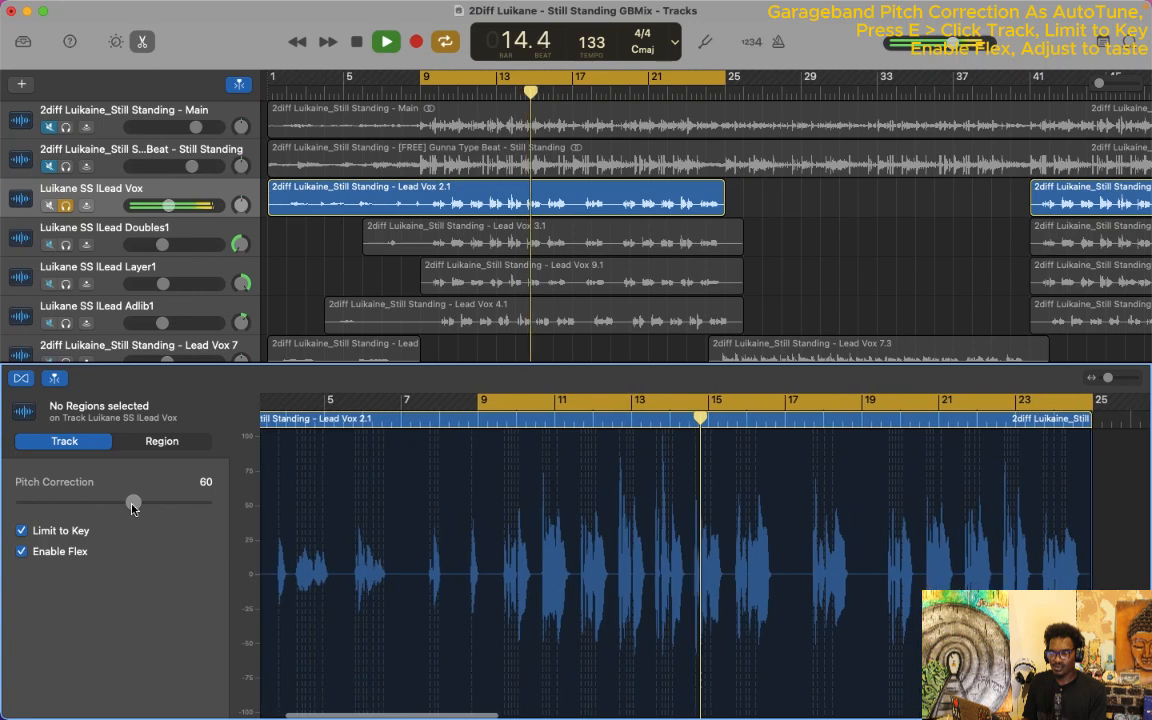
{"action": "key", "text": "space"}
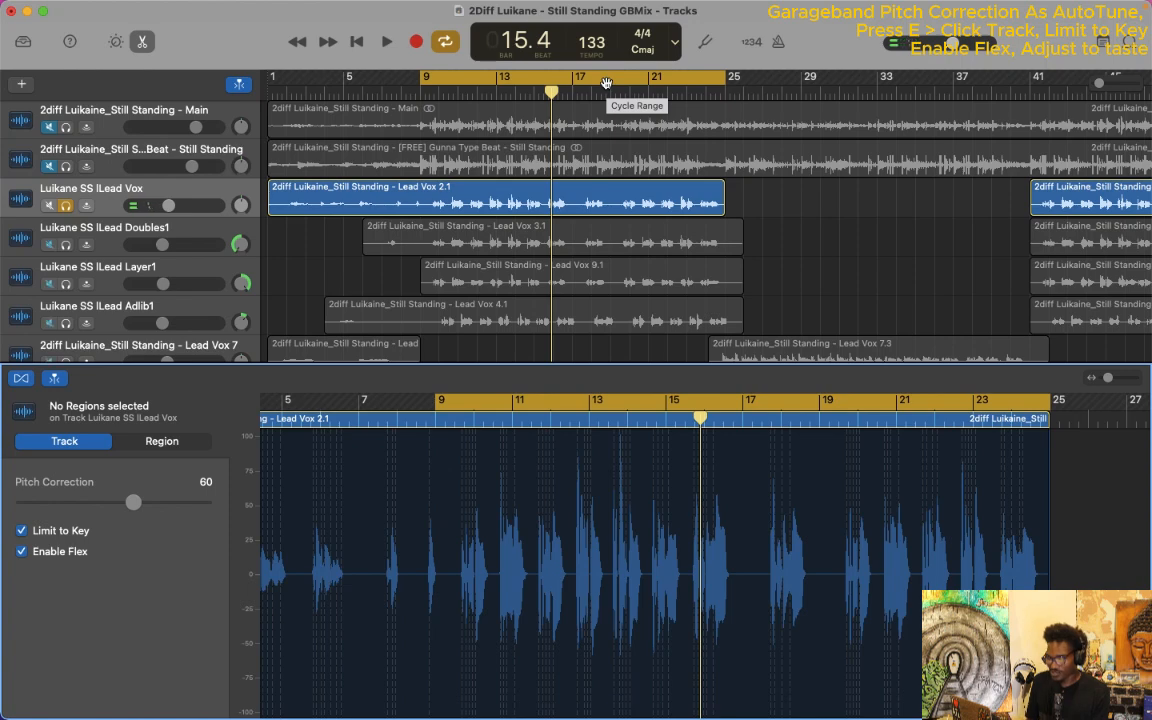
Remove the Pitch Correction plug-in from its slot below Graillon 3 on the lead vocal track.
{"action": "key", "text": "b"}
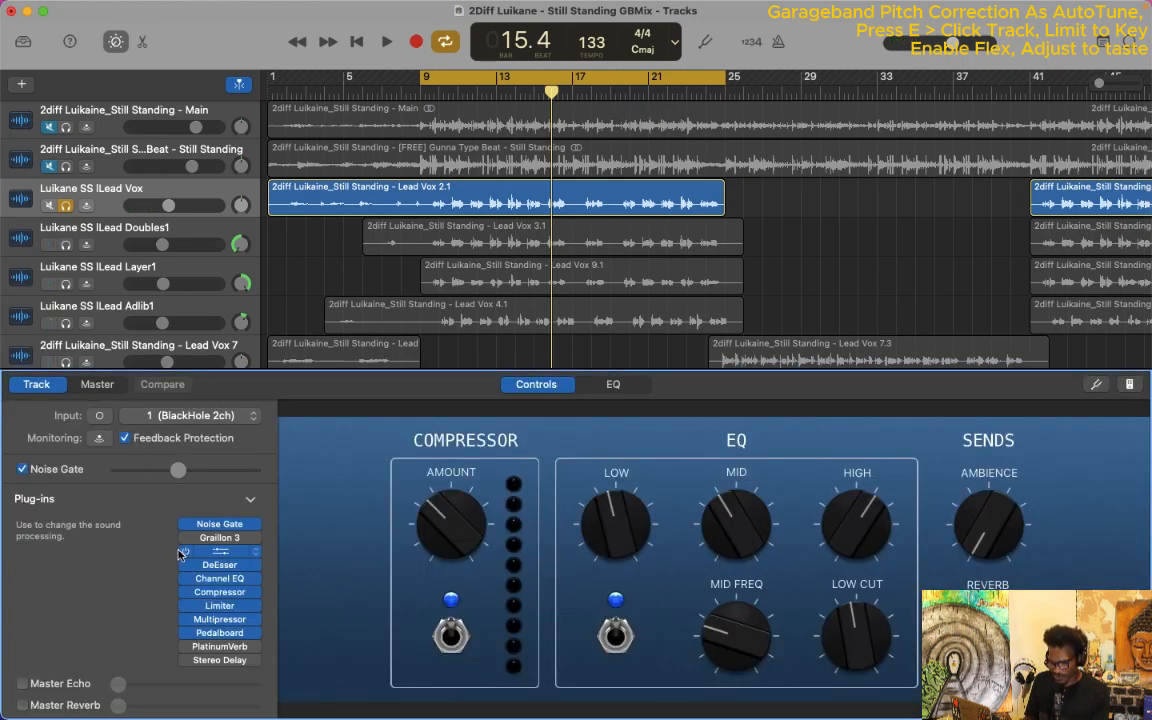
{"action": "left_click", "coordinate": [245, 551]}
{"action": "left_click", "coordinate": [285, 355]}
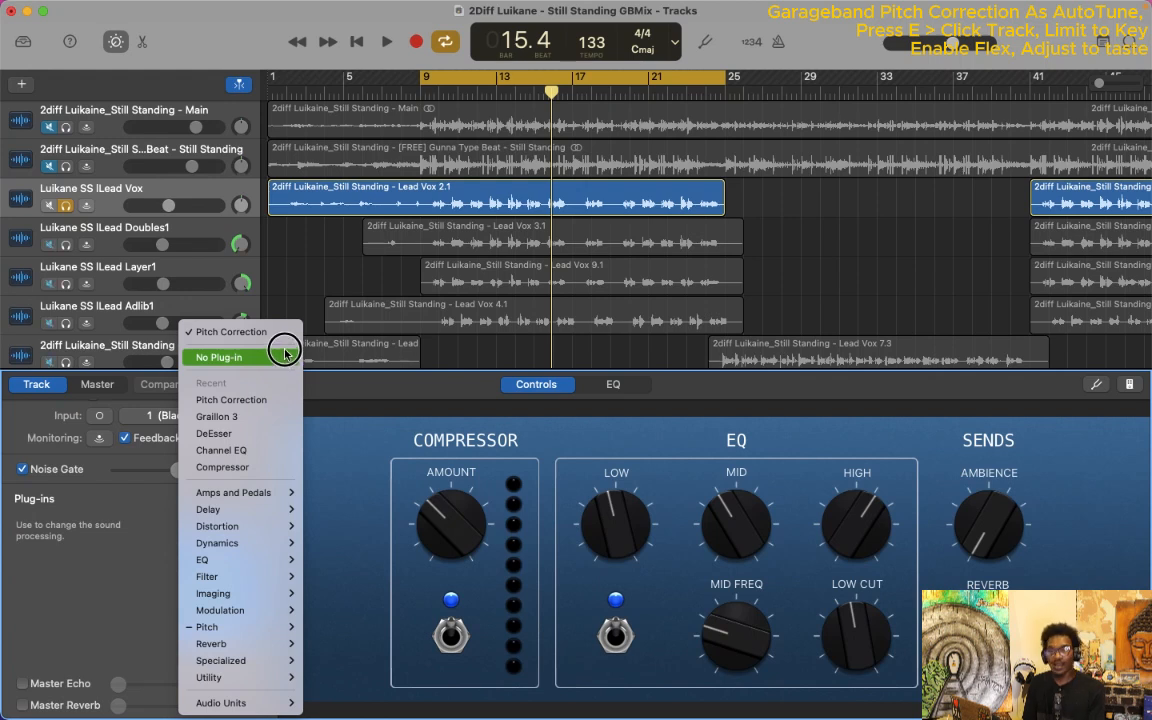
{"action": "left_click", "coordinate": [285, 353]}
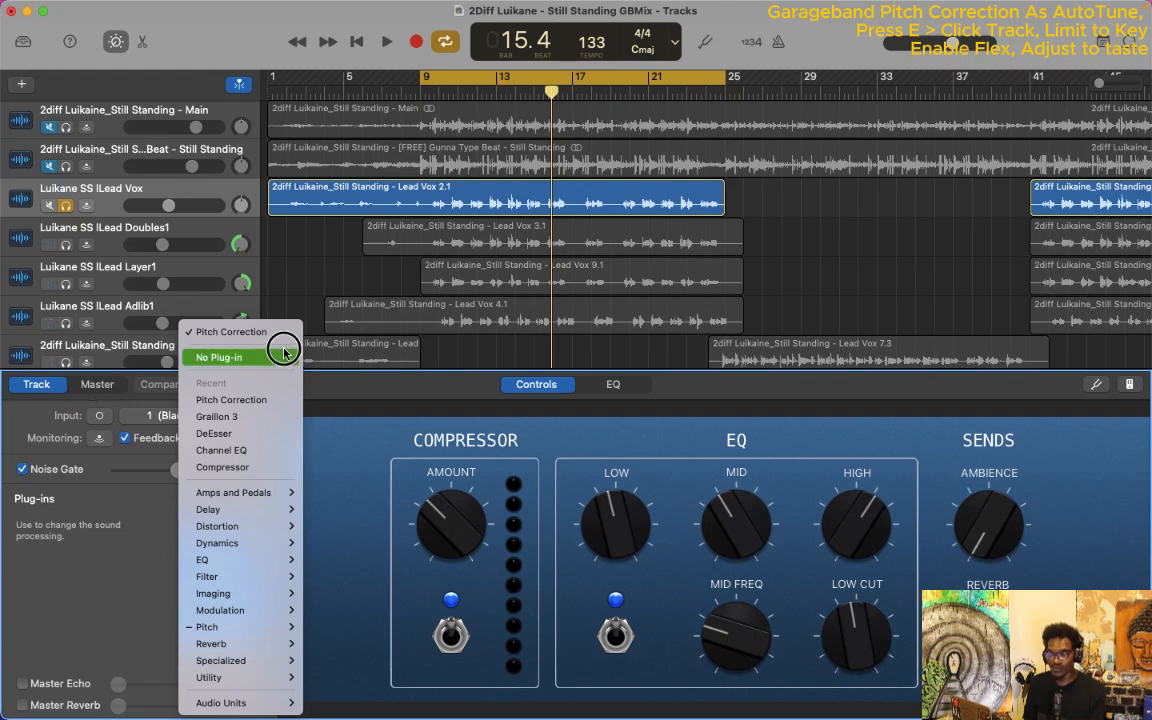
{"action": "left_click", "coordinate": [284, 355]}
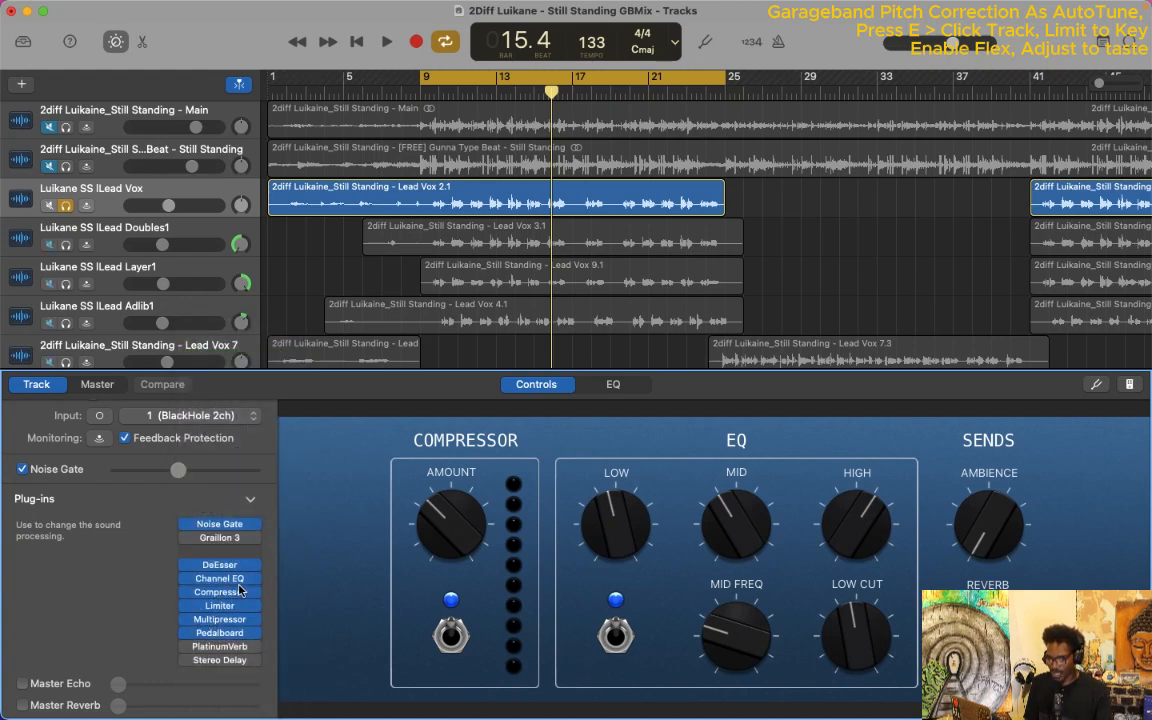
Undo the plug-in removal and the earlier reordering of Pitch Correction in the chain.
{"action": "mouse_move", "coordinate": [233, 569]}
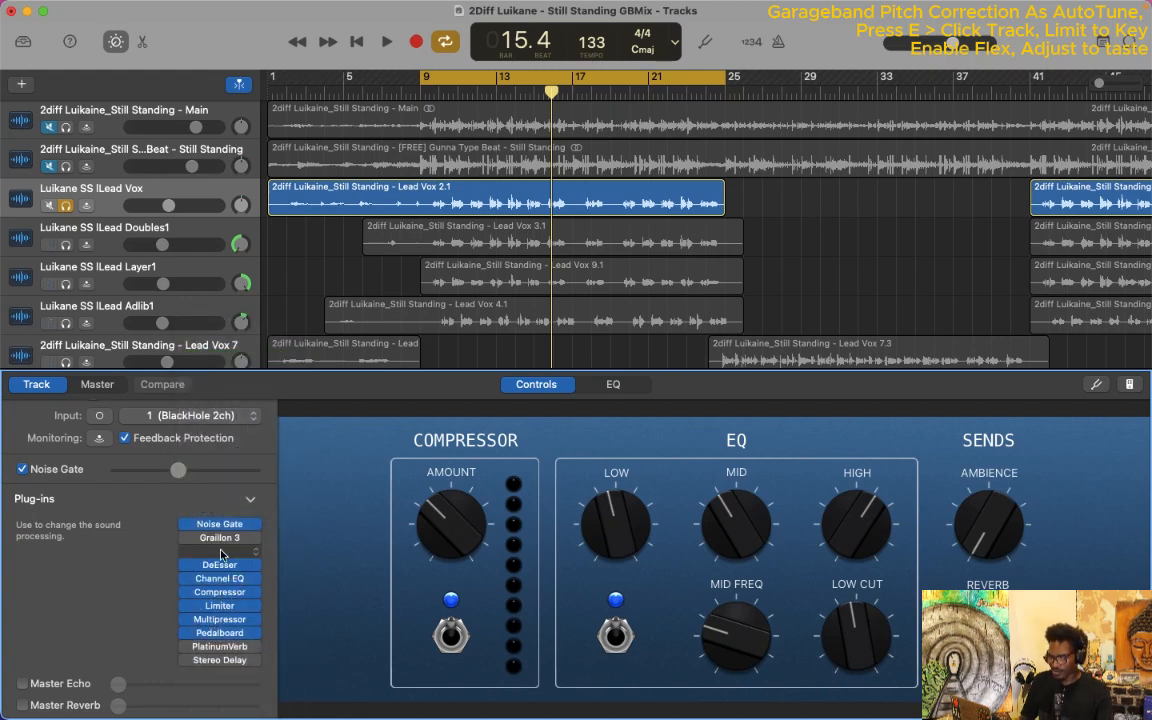
{"action": "key", "text": "super+z"}
{"action": "key", "text": "super+z"}
{"action": "key", "text": "super+z"}
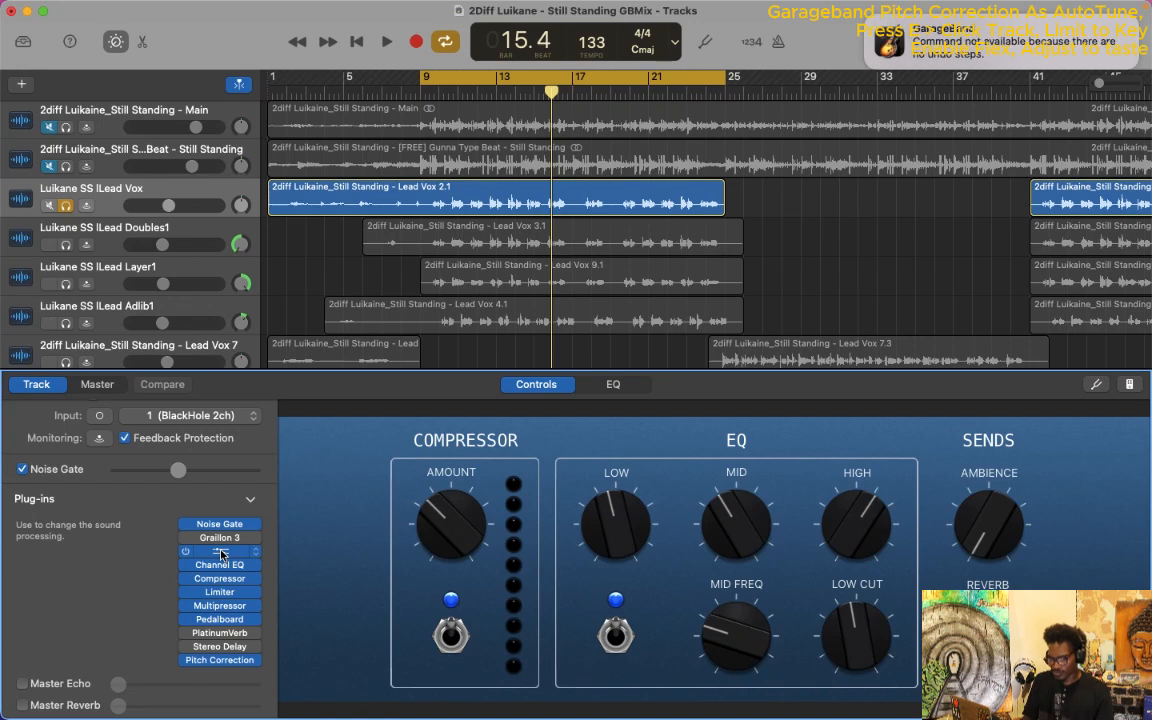
Remove the Pitch Correction plug-in from the end of the lead vocal's plug-in chain.
{"action": "left_click", "coordinate": [243, 649]}
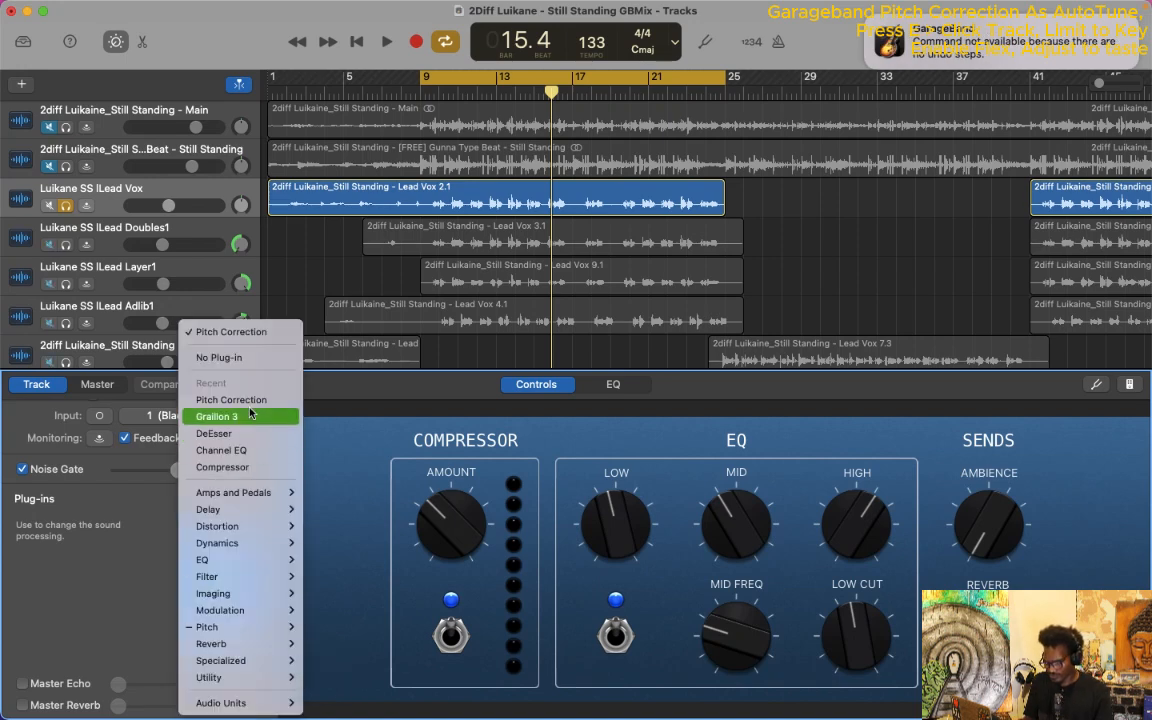
{"action": "left_click", "coordinate": [239, 358]}
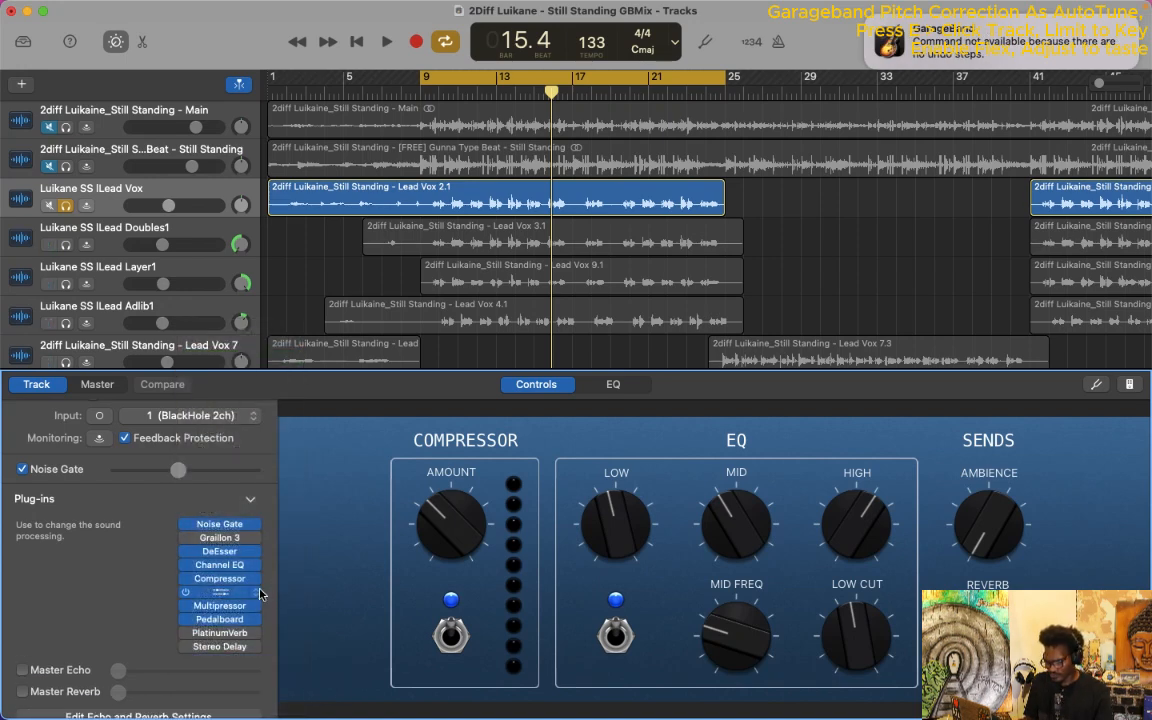
Enable Graillon 3 on the lead vocal track and exclude the note F from its allowed correction notes.
{"action": "mouse_move", "coordinate": [187, 542]}
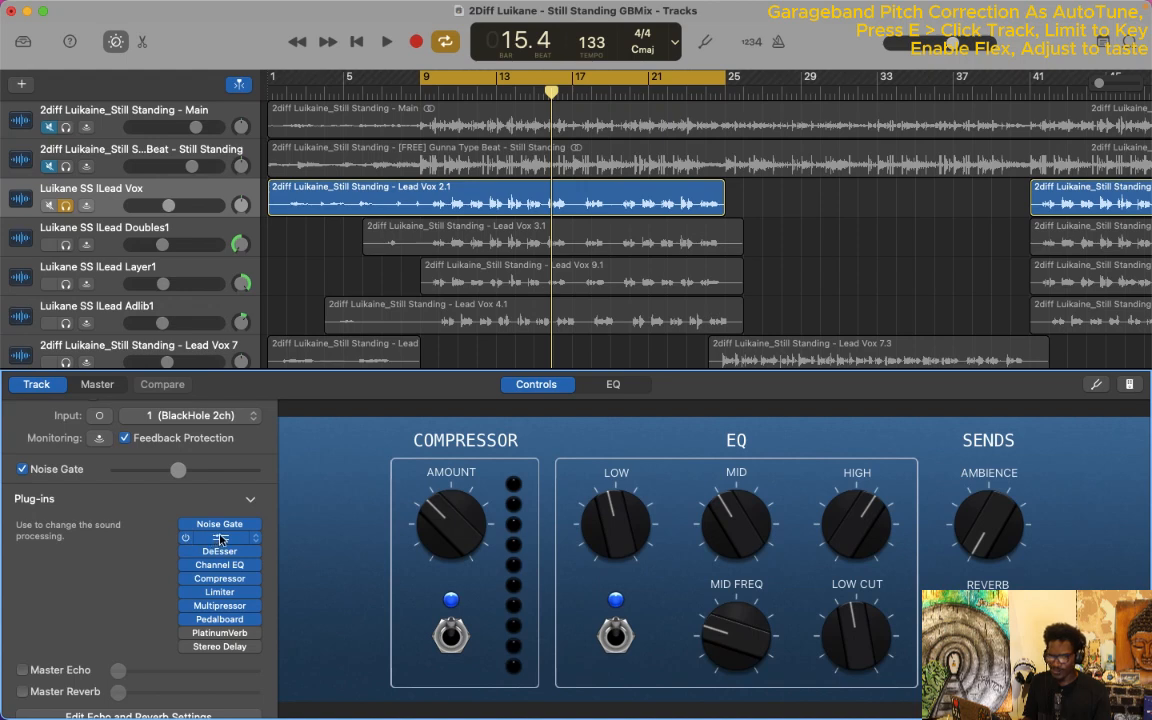
{"action": "left_click", "coordinate": [220, 538]}
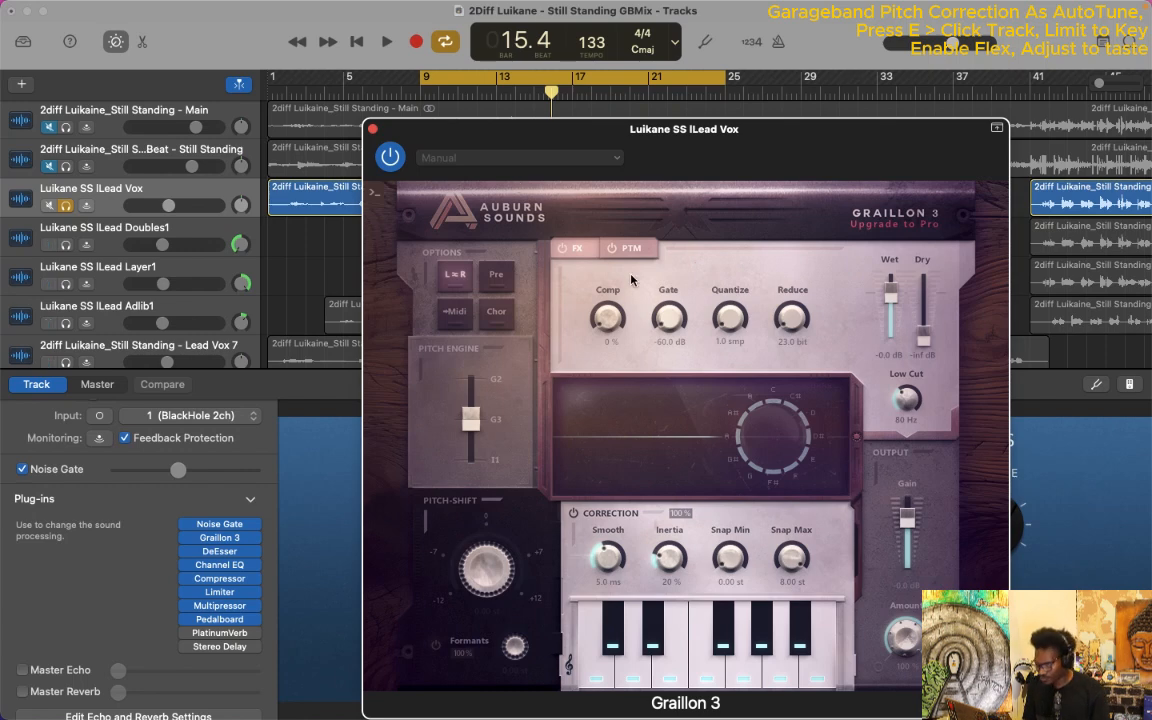
{"action": "left_click", "coordinate": [779, 477]}
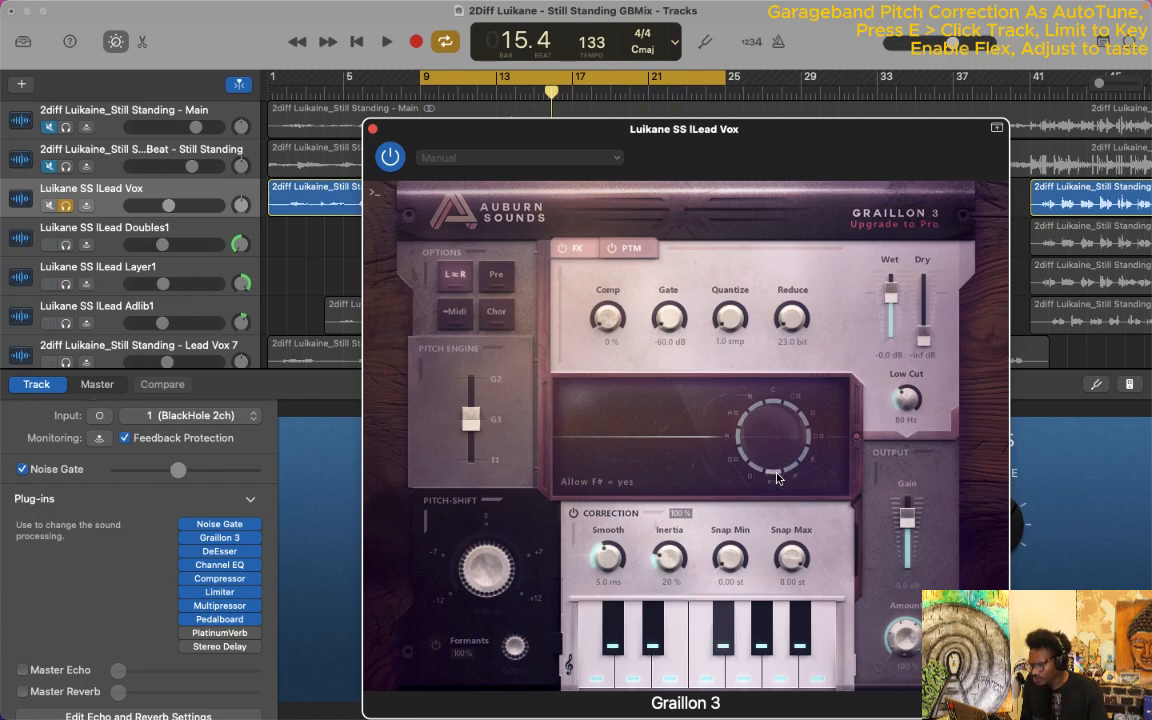
{"action": "left_click", "coordinate": [796, 473]}
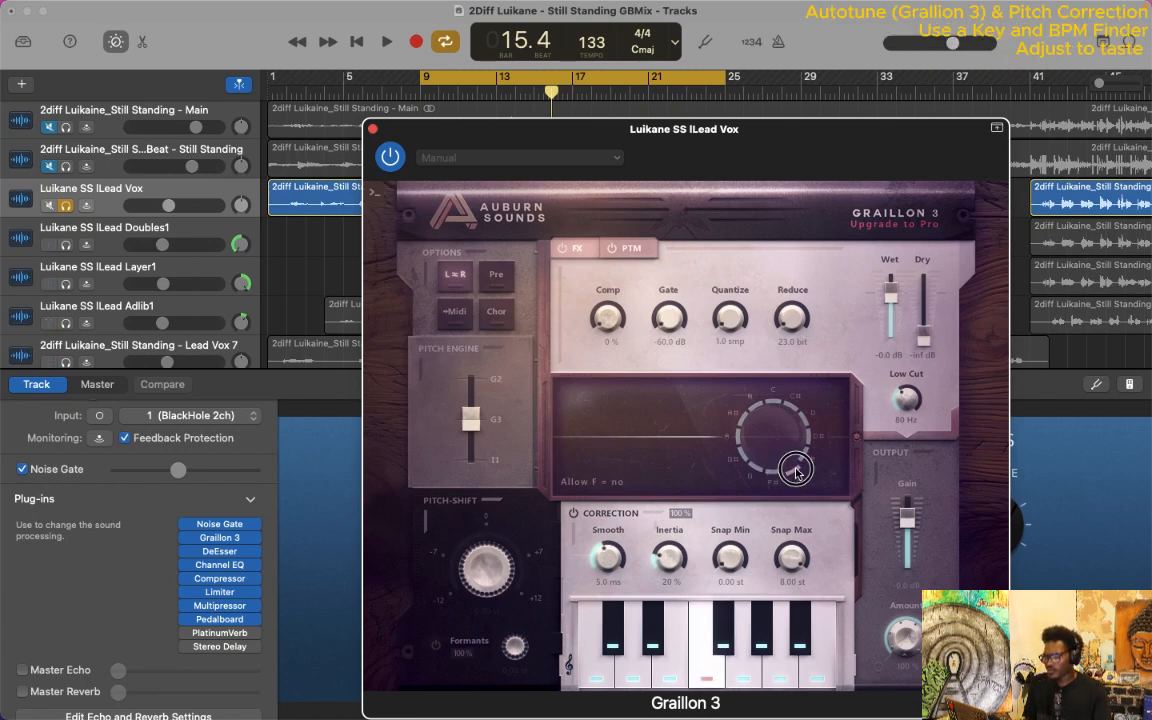
Exclude every note except F# from Graillon 3's allowed correction notes.
{"action": "left_click", "coordinate": [783, 413]}
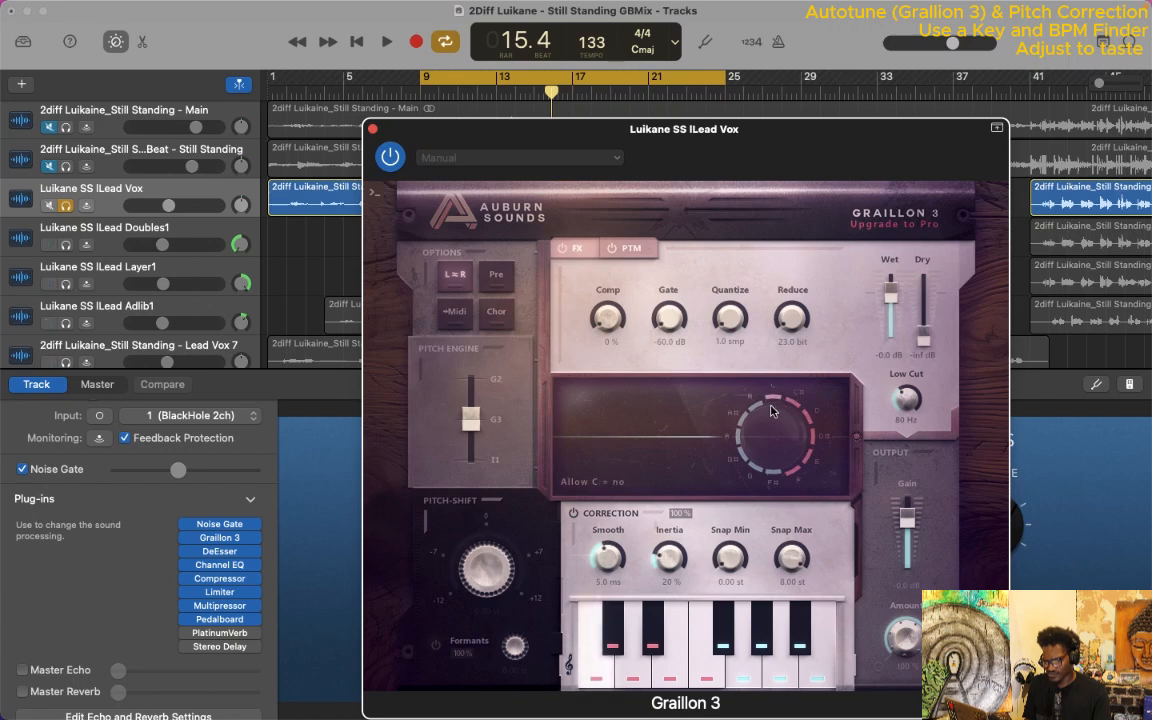
{"action": "left_click", "coordinate": [757, 408]}
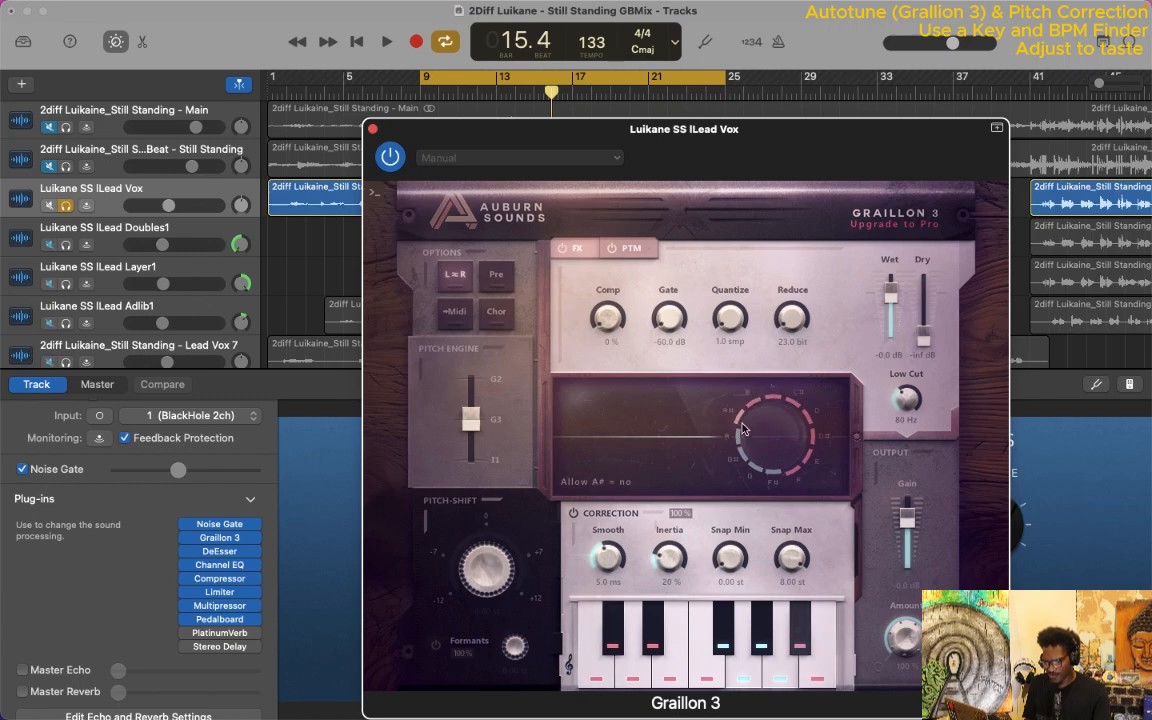
{"action": "left_click", "coordinate": [742, 452]}
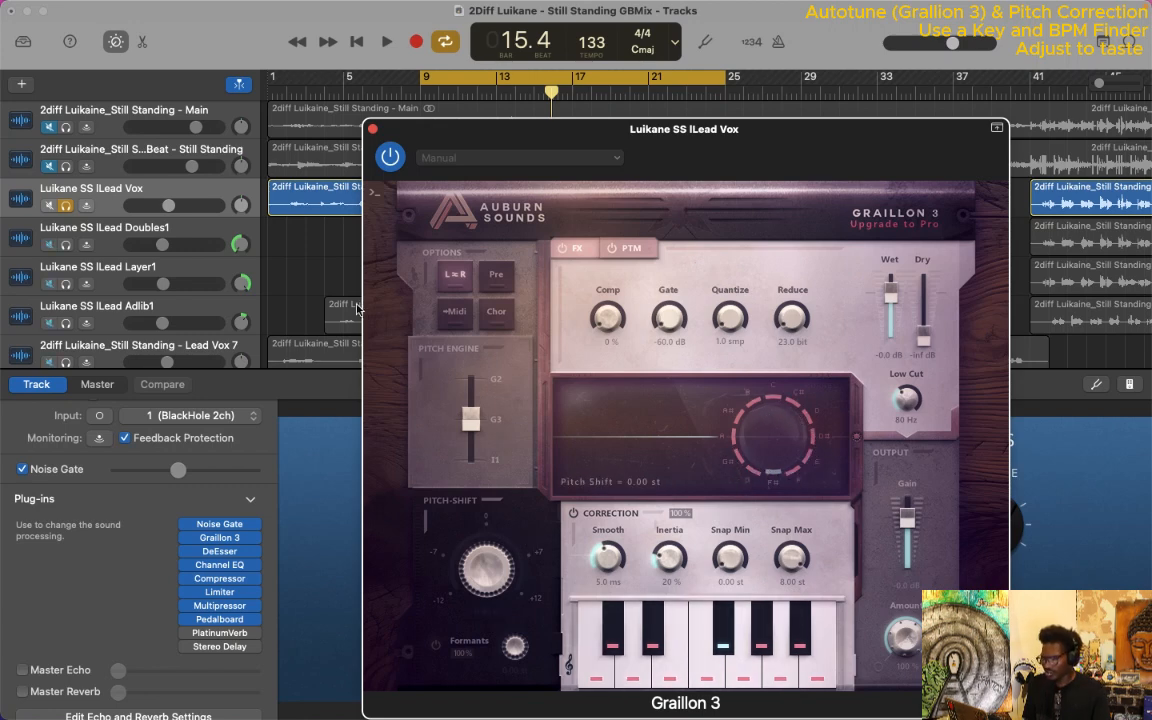
Play the lead vocal and set Graillon 3's dry mix to 0.1 dB and wet mix to -6.2 dB.
{"action": "key", "text": "space"}
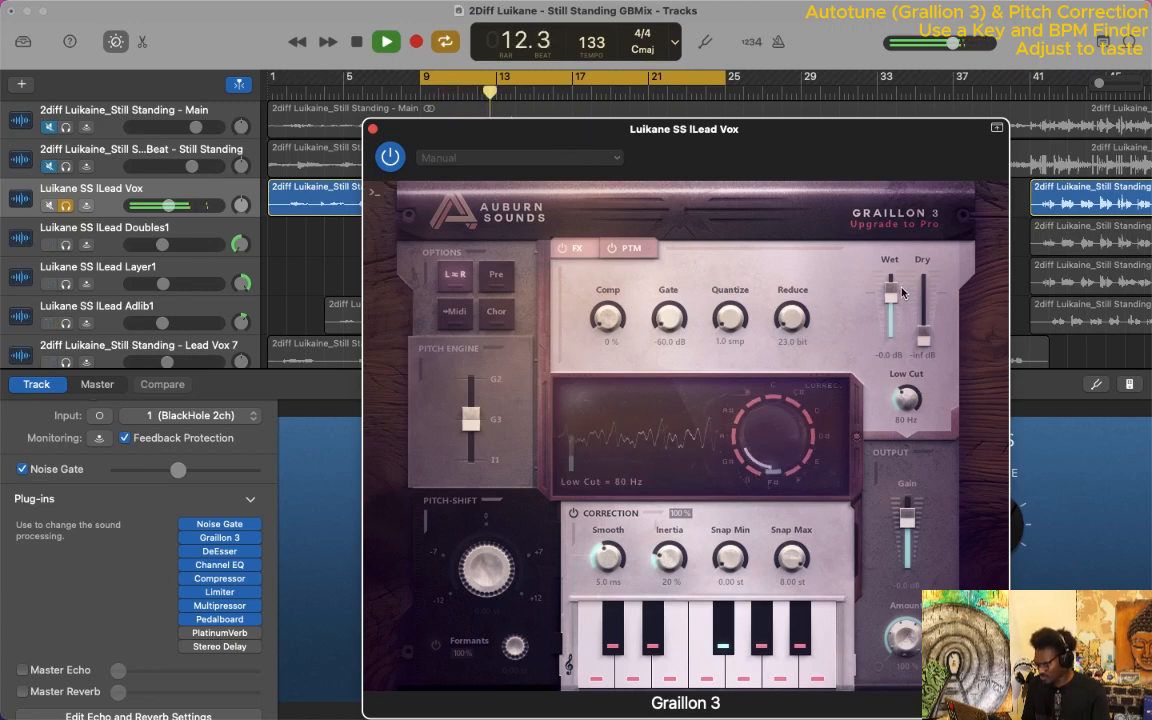
{"action": "left_click_drag", "start_coordinate": [924, 332], "coordinate": [924, 240]}
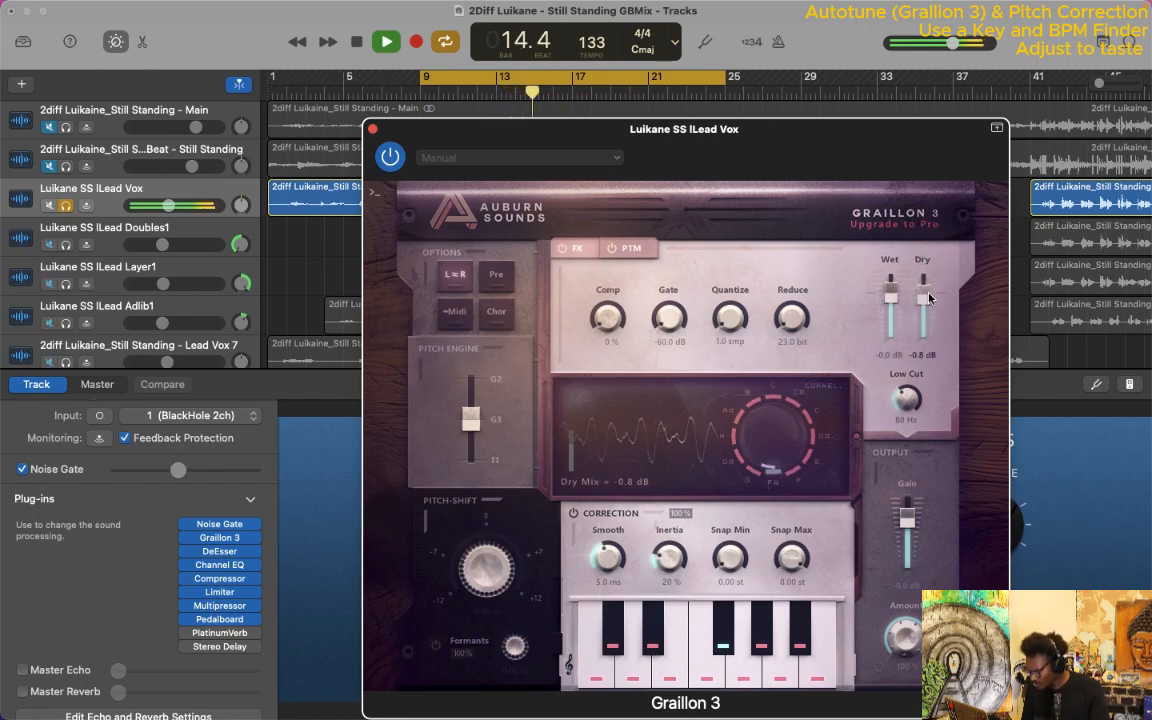
{"action": "left_click_drag", "start_coordinate": [928, 296], "coordinate": [890, 321]}
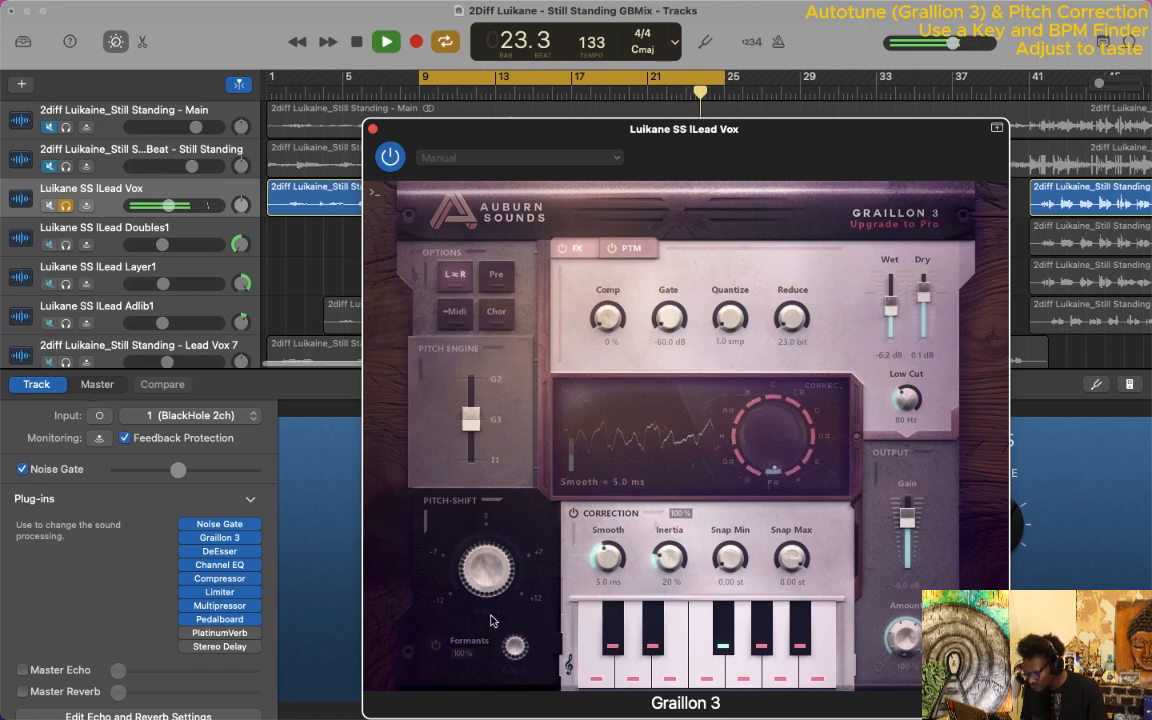
Set Graillon 3's pitch shift to 3.00 st, with the wet mix at -7.0 dB and output gain at -0.2 dB.
{"action": "left_click_drag", "start_coordinate": [484, 566], "coordinate": [479, 528]}
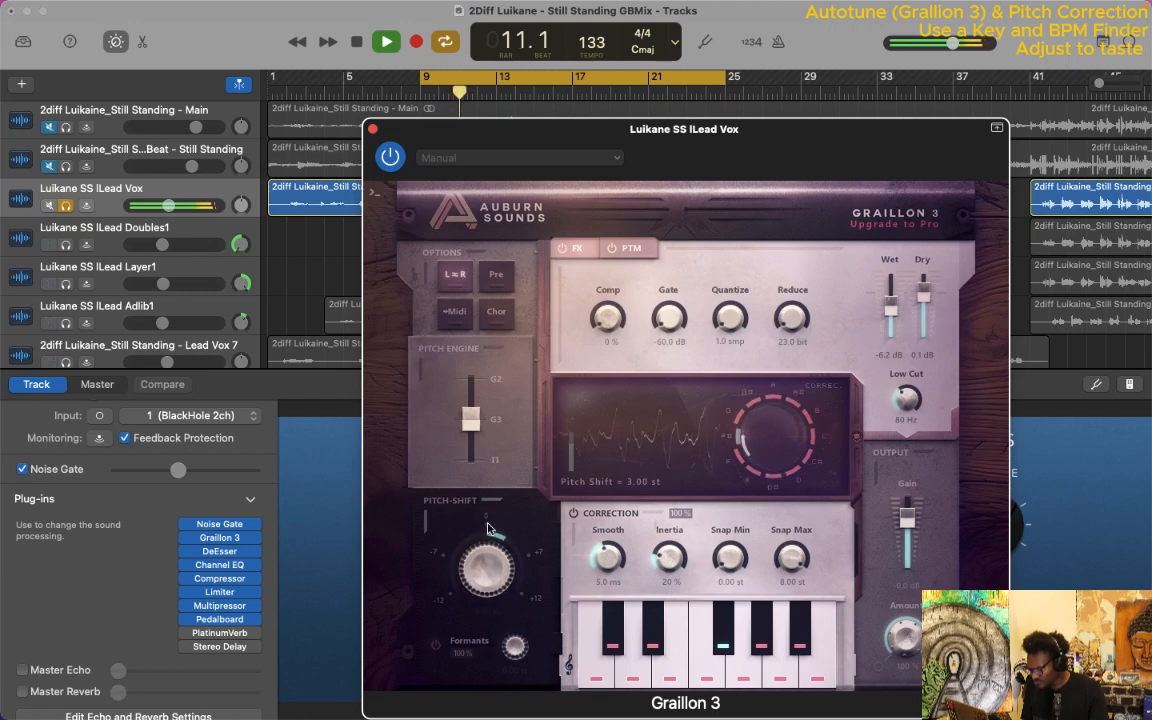
{"action": "mouse_move", "coordinate": [886, 305]}
{"action": "left_mouse_down"}
{"action": "mouse_move", "coordinate": [888, 324]}
{"action": "mouse_move", "coordinate": [887, 305]}
{"action": "left_mouse_up"}
{"action": "mouse_move", "coordinate": [909, 521]}
{"action": "left_mouse_down"}
{"action": "mouse_move", "coordinate": [910, 511]}
{"action": "mouse_move", "coordinate": [908, 521]}
{"action": "left_mouse_up"}
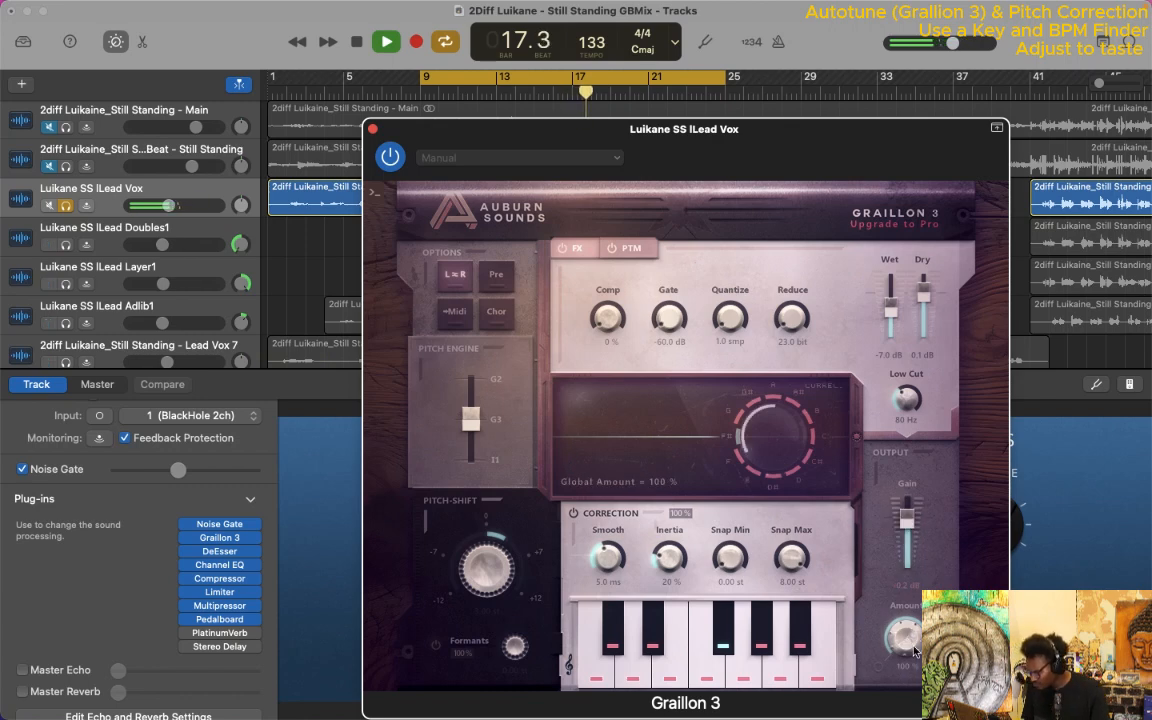
Reduce Graillon 3's global amount to 41% and wet mix to -19.0 dB, with the pitch shift back at zero.
{"action": "left_click_drag", "start_coordinate": [906, 634], "coordinate": [900, 699]}
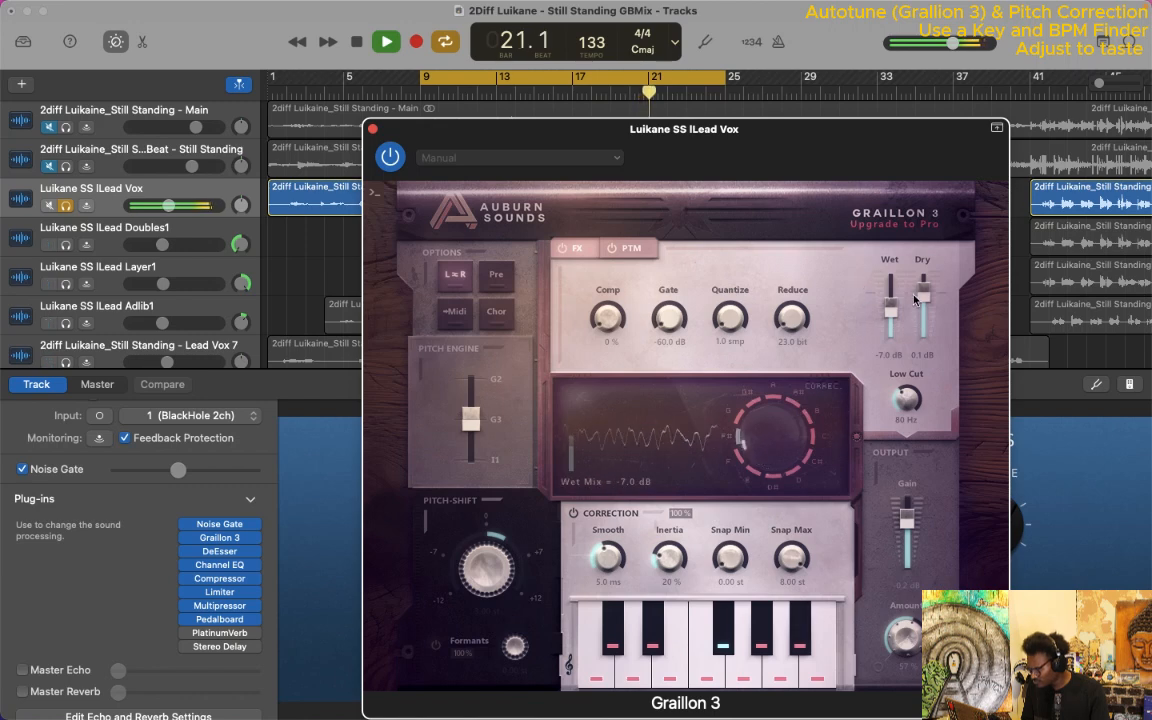
{"action": "left_click_drag", "start_coordinate": [886, 313], "coordinate": [887, 348]}
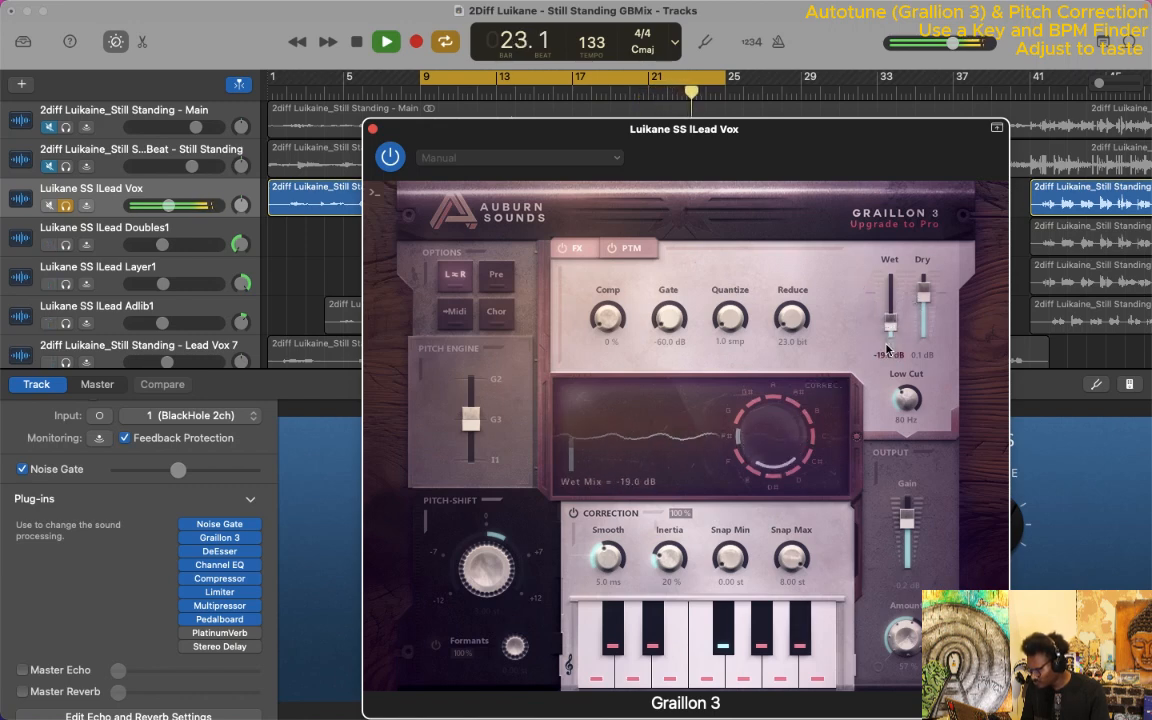
{"action": "left_click_drag", "start_coordinate": [905, 647], "coordinate": [905, 660]}
{"action": "left_click_drag", "start_coordinate": [490, 590], "coordinate": [490, 615]}
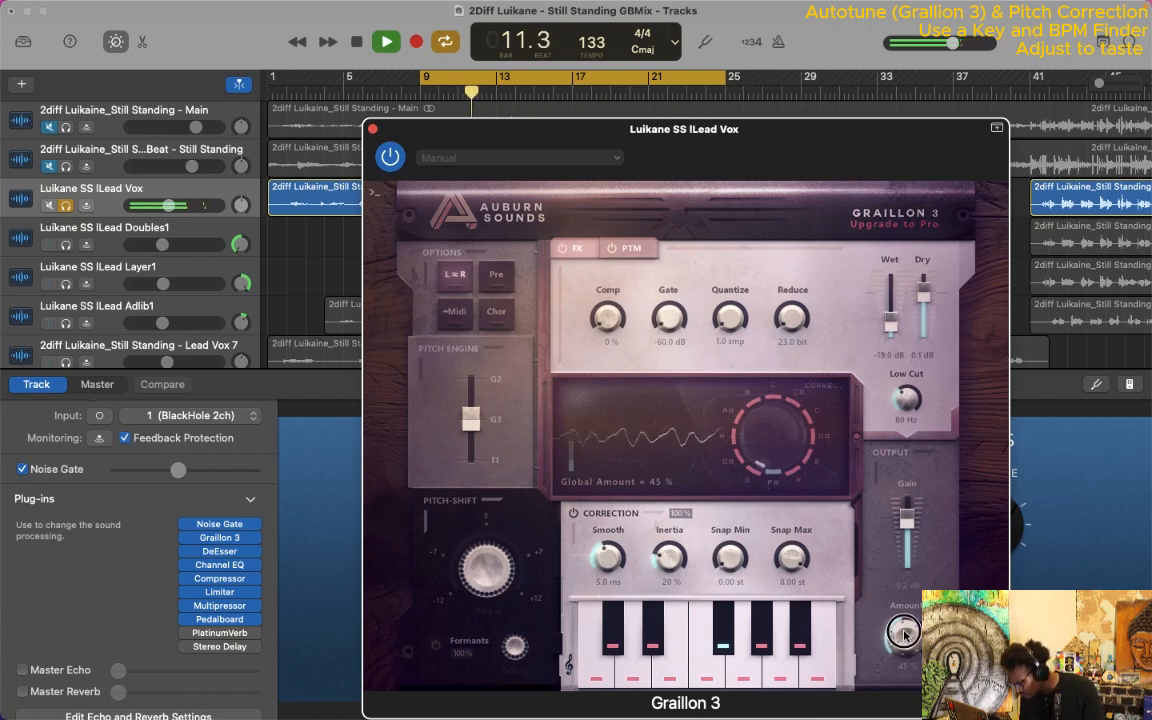
{"action": "left_click_drag", "start_coordinate": [904, 636], "coordinate": [901, 640]}
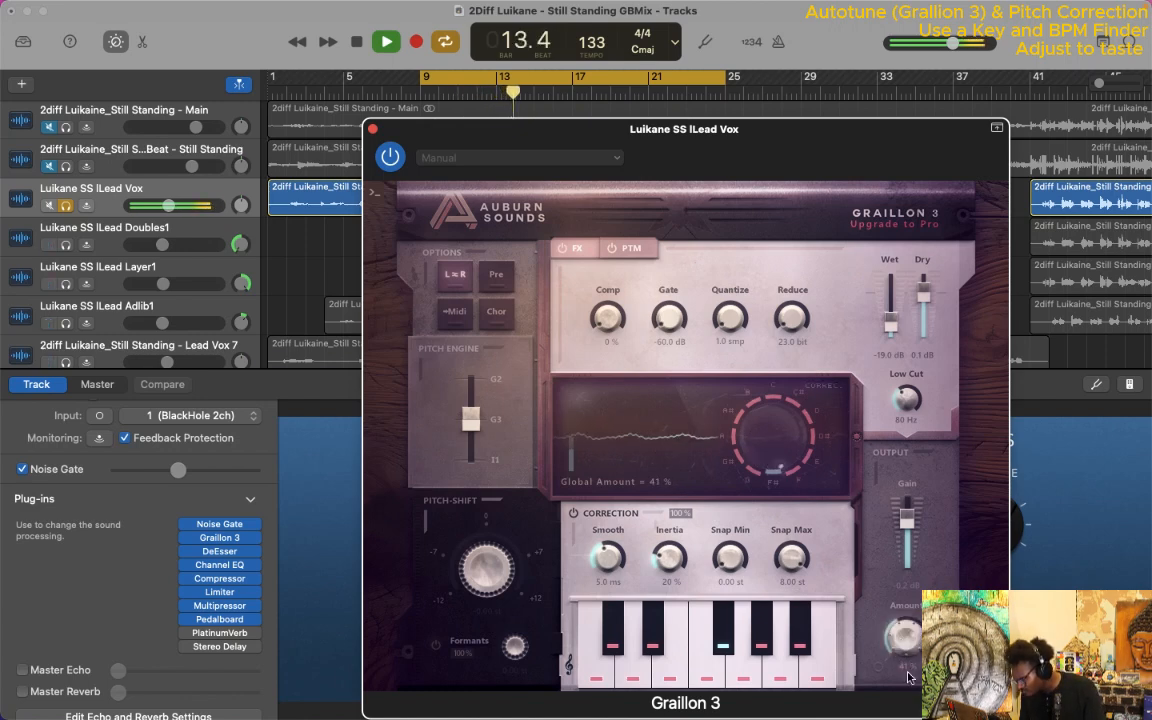
Set Graillon 3's wet mix to -16.2 dB and dry mix to 0.1 dB, keeping the pitch shift at 0.00 st.
{"action": "left_click_drag", "start_coordinate": [893, 326], "coordinate": [927, 292]}
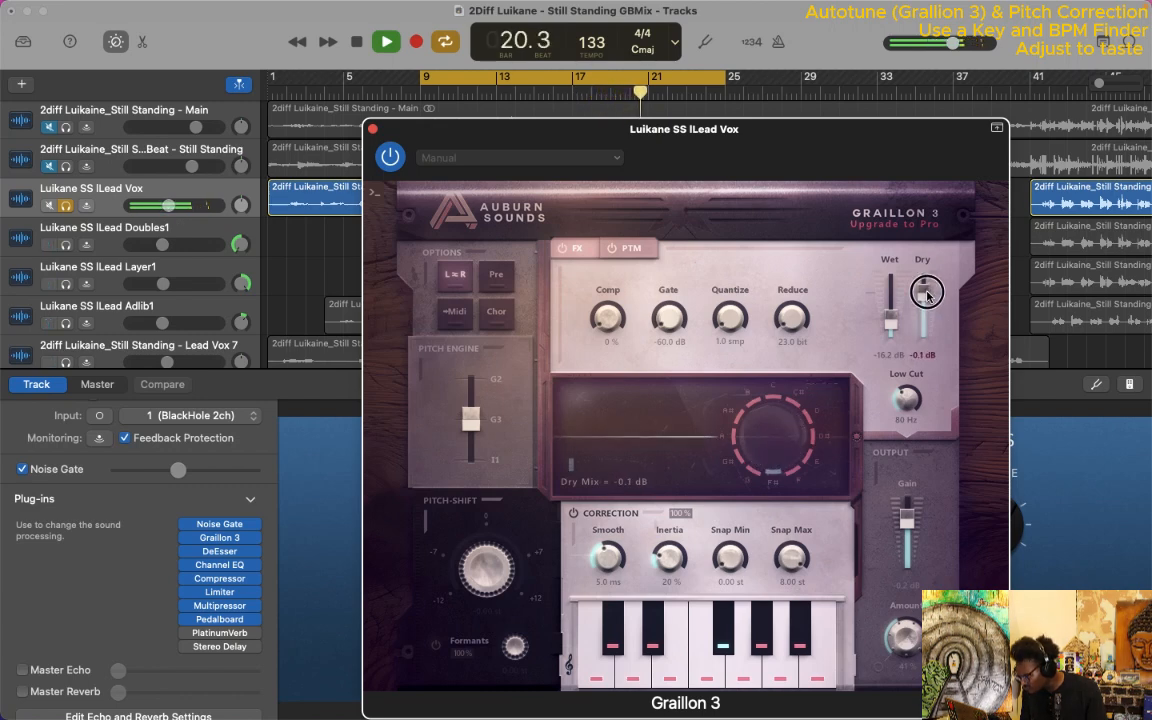
{"action": "left_click_drag", "start_coordinate": [922, 355], "coordinate": [922, 290]}
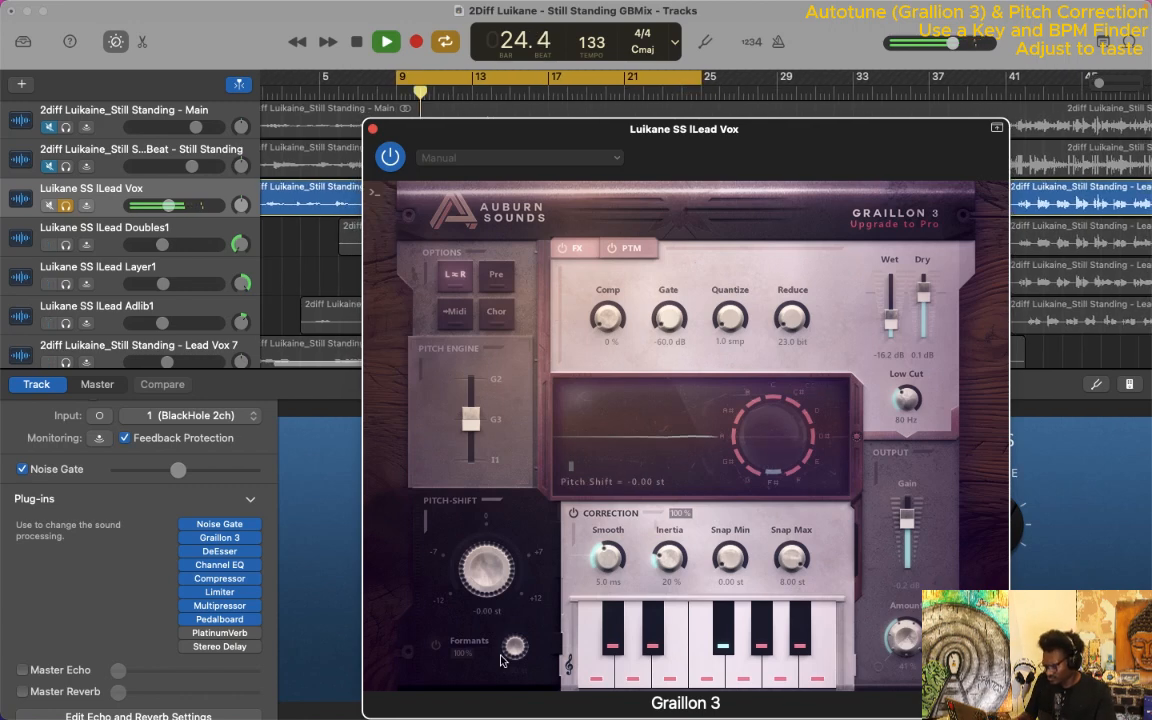
{"action": "left_click_drag", "start_coordinate": [485, 574], "coordinate": [485, 580]}
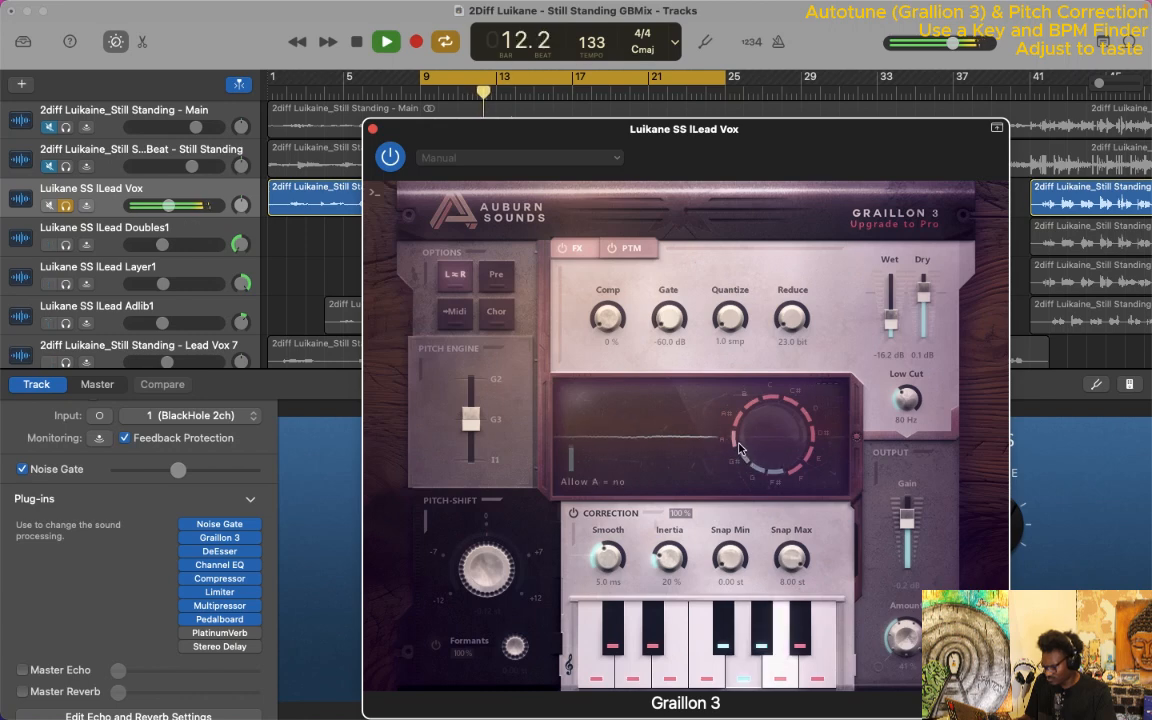
Allow all twelve notes again in Graillon 3's pitch correction note ring.
{"action": "left_click", "coordinate": [769, 402]}
{"action": "left_click", "coordinate": [787, 401]}
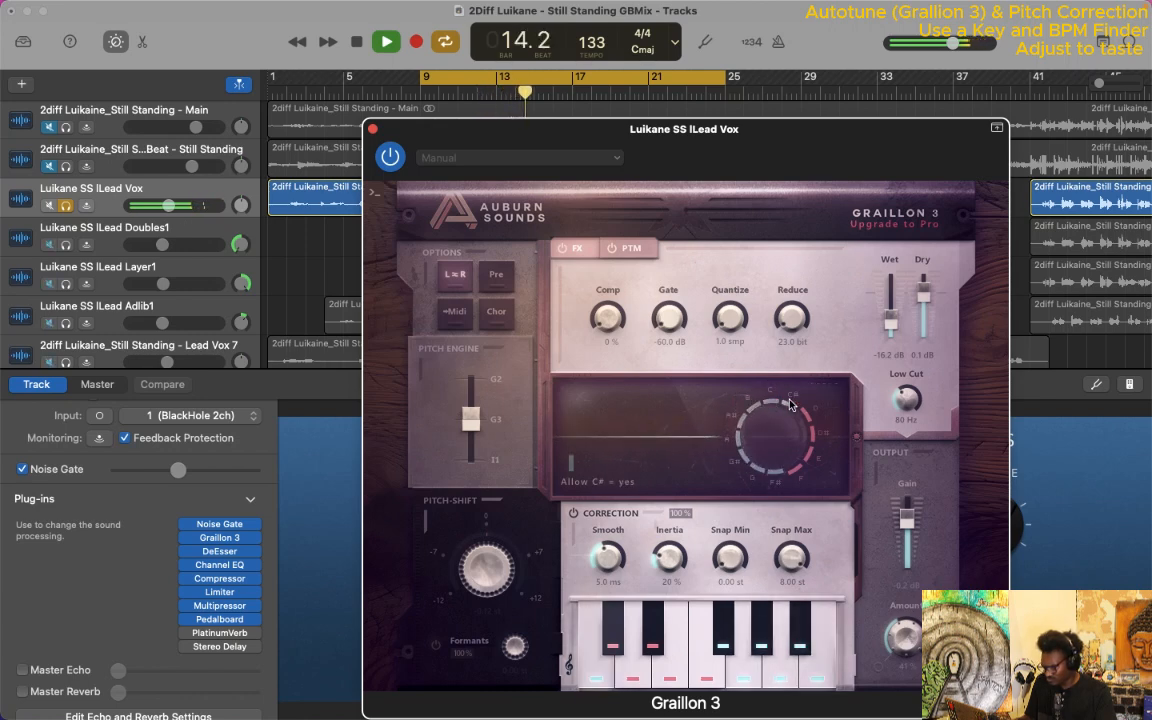
{"action": "left_click", "coordinate": [803, 409]}
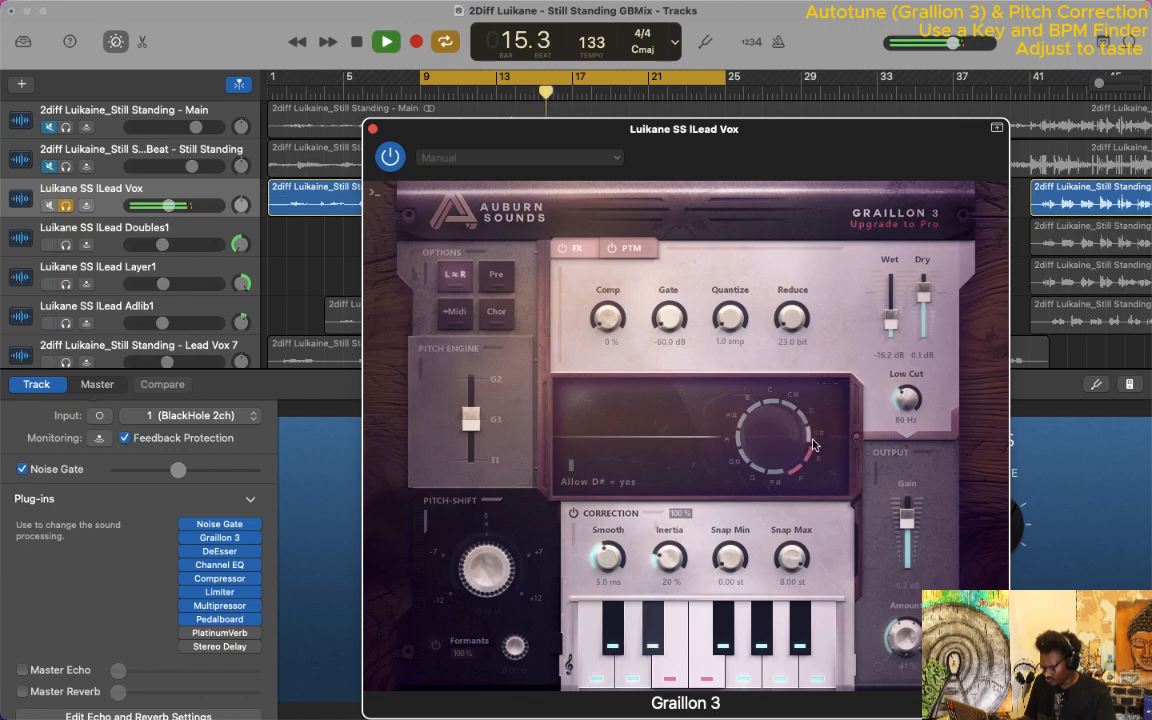
{"action": "left_click", "coordinate": [810, 436]}
{"action": "left_click", "coordinate": [800, 466]}
{"action": "left_click", "coordinate": [794, 471]}
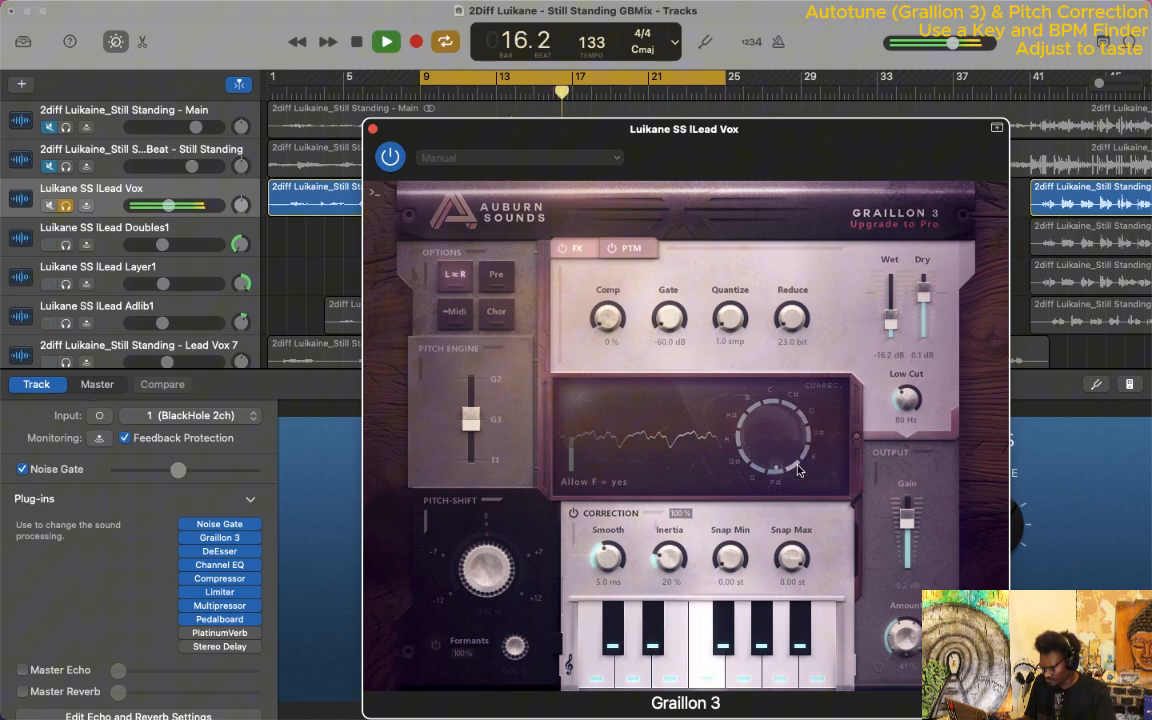
{"action": "left_click", "coordinate": [720, 445]}
{"action": "left_click", "coordinate": [747, 462]}
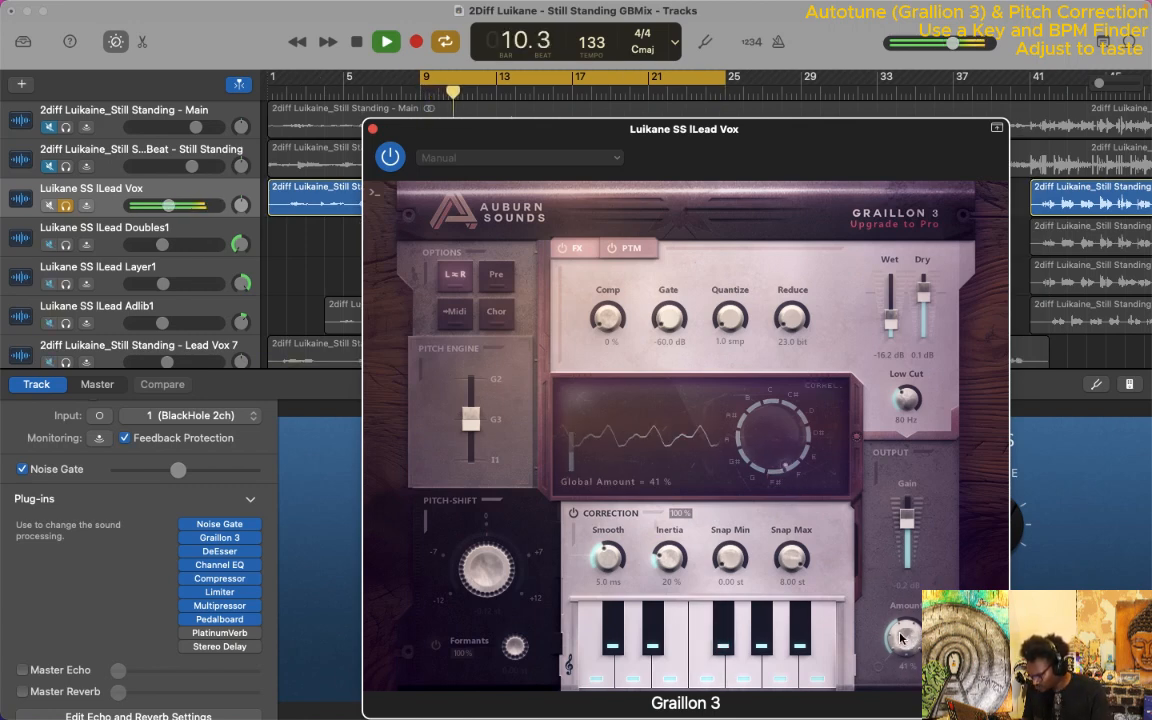
Set Graillon 3's global amount to 30% and wet mix to -14.1 dB, closing the plug-in and stopping playback when done.
{"action": "left_click_drag", "start_coordinate": [900, 637], "coordinate": [901, 655]}
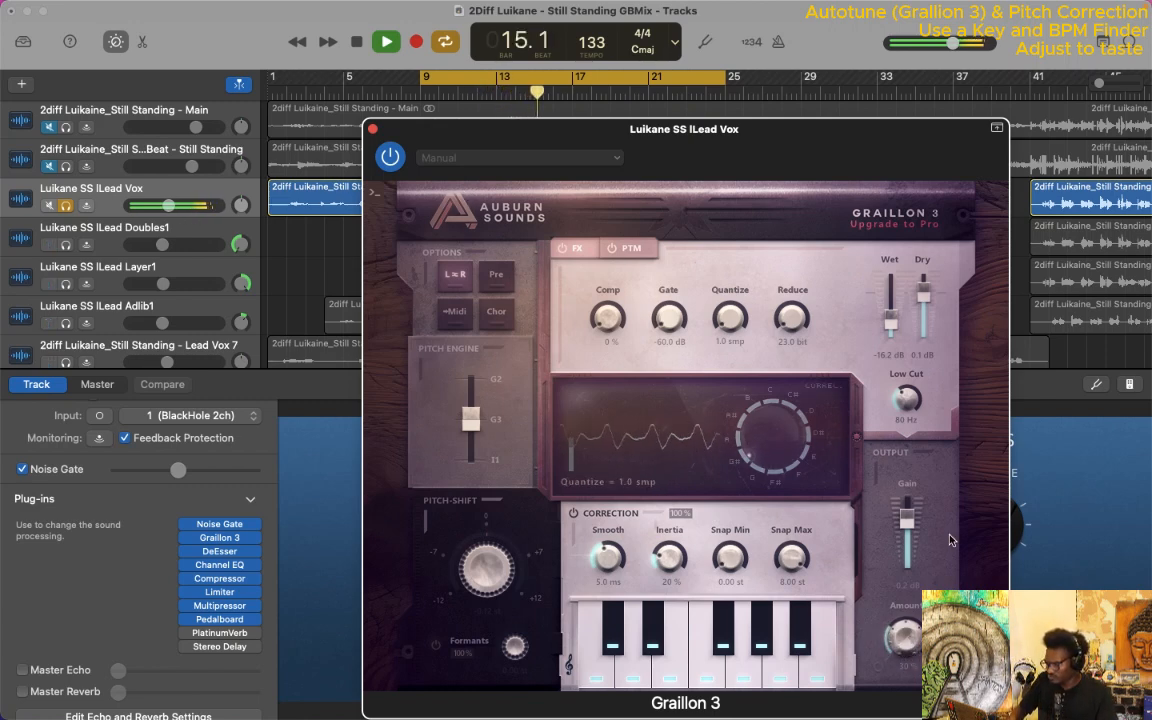
{"action": "left_click_drag", "start_coordinate": [890, 318], "coordinate": [890, 303]}
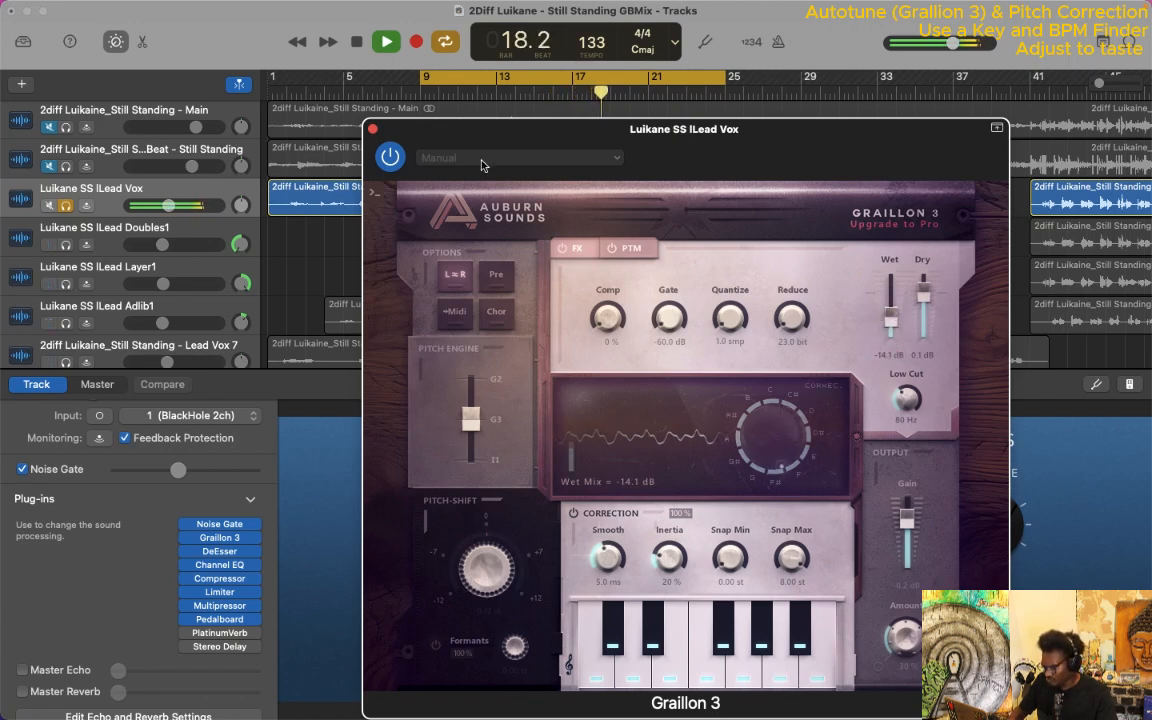
{"action": "left_click", "coordinate": [372, 129]}
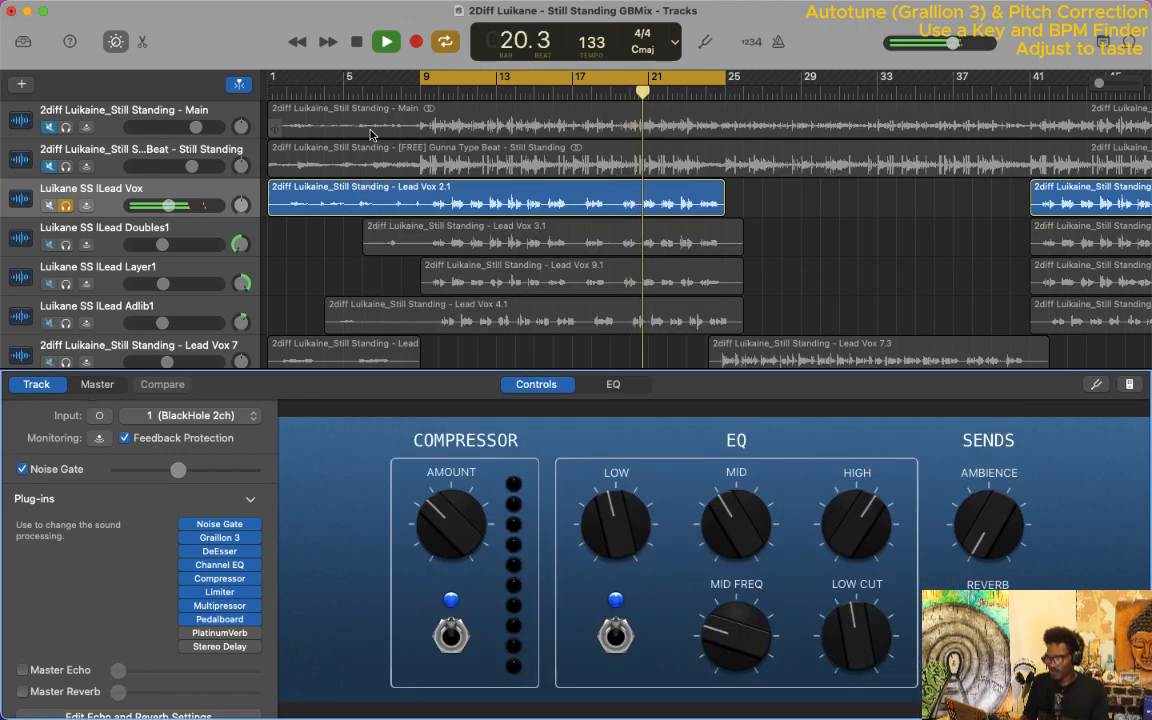
{"action": "key", "text": "space"}
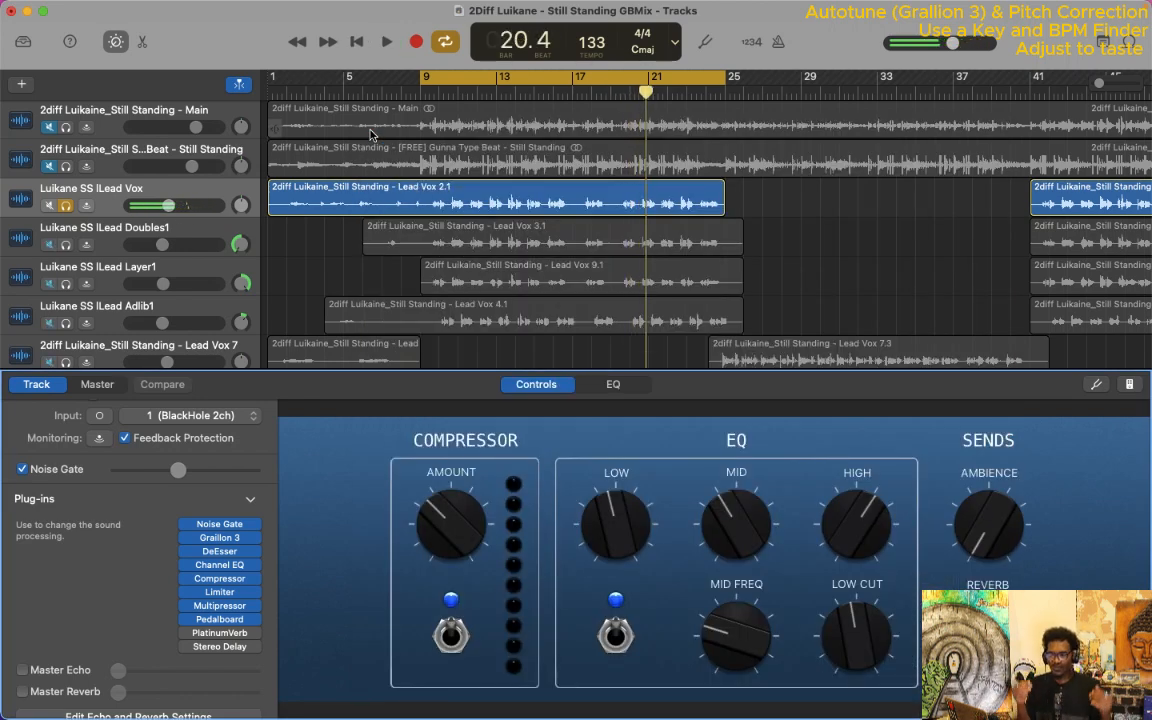
Reopen Graillon 3 on the lead vocal, enable the Chor option during playback and set the global amount to 29%.
{"action": "left_click", "coordinate": [221, 540]}
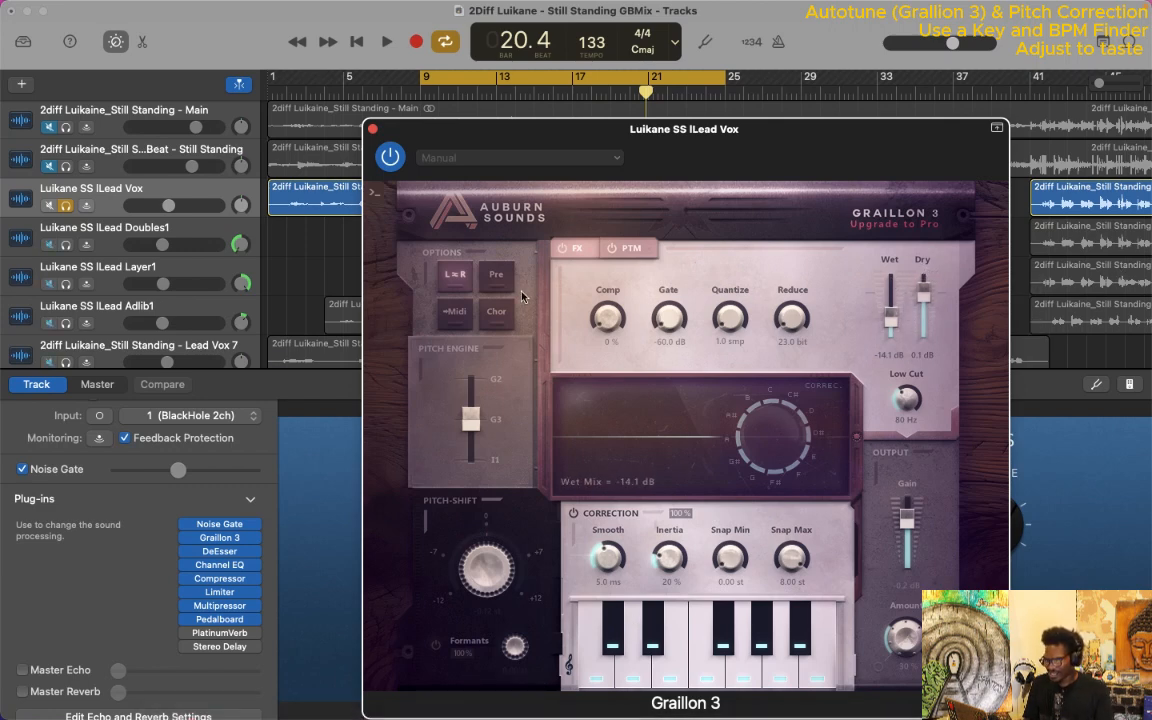
{"action": "key", "text": "space"}
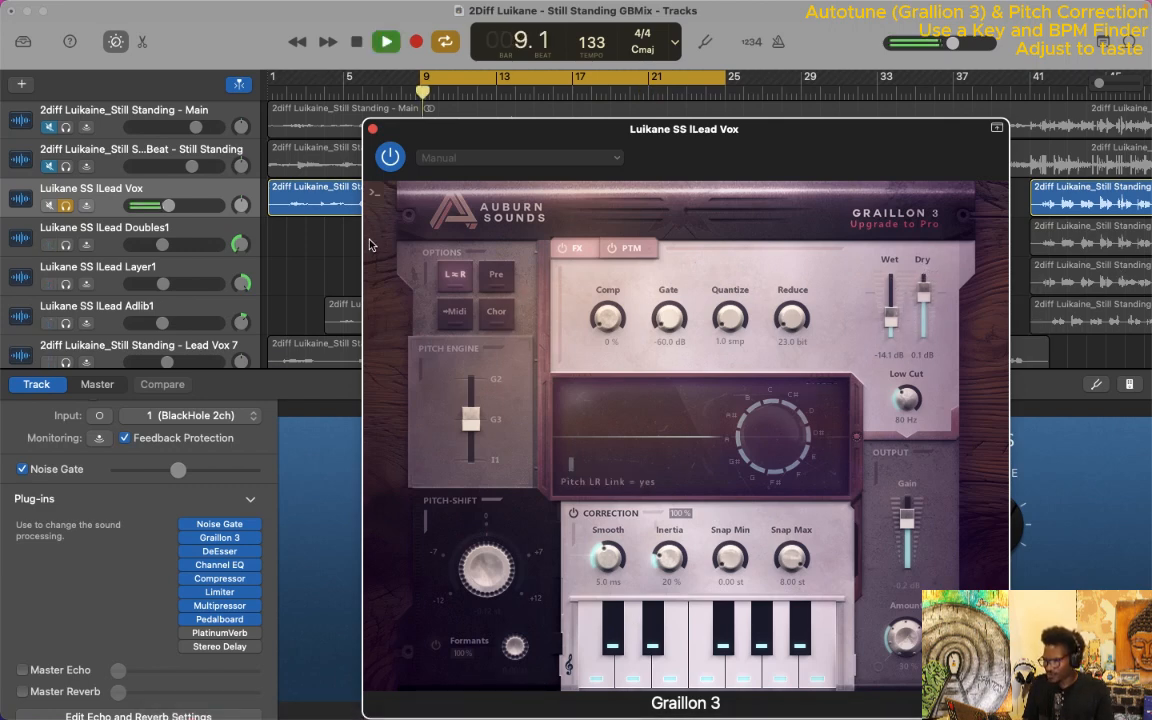
{"action": "left_click", "coordinate": [500, 317]}
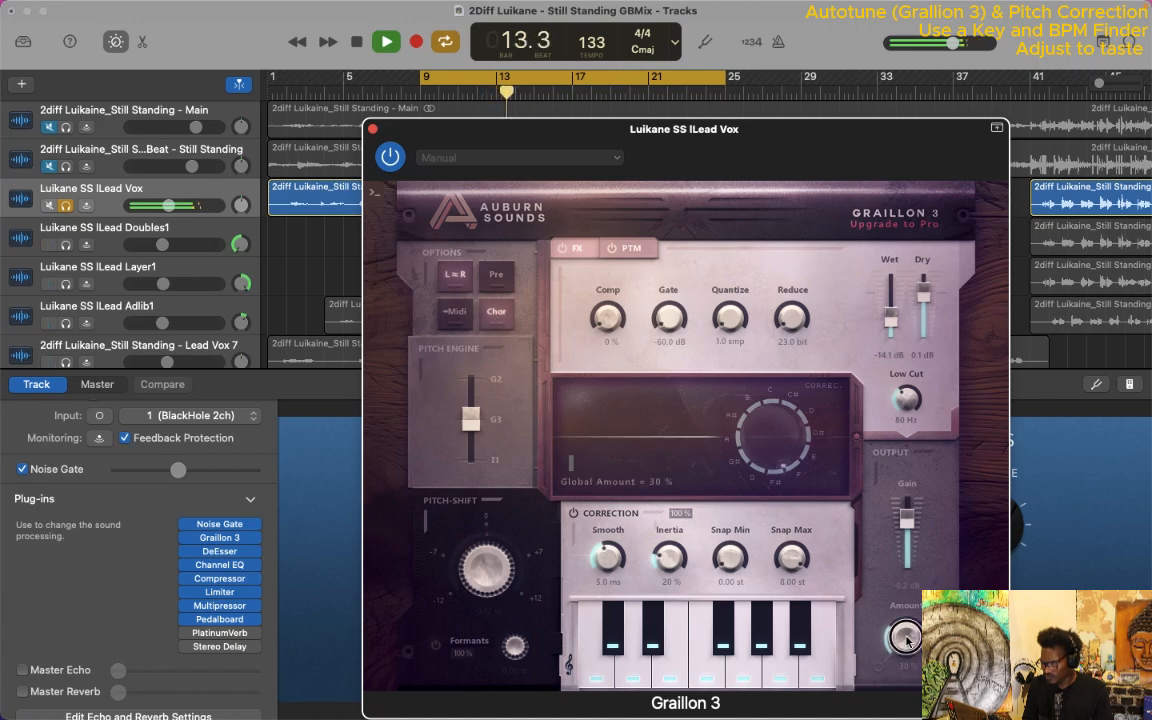
{"action": "left_click_drag", "start_coordinate": [906, 638], "coordinate": [906, 640]}
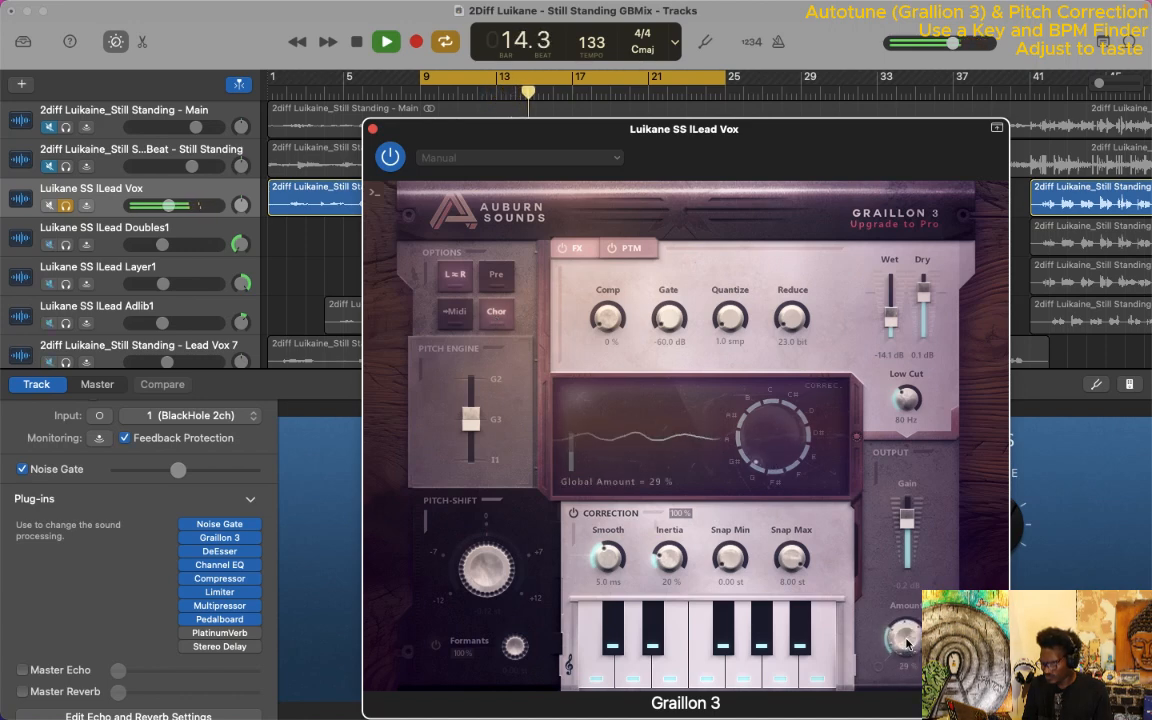
{"action": "left_click", "coordinate": [370, 128]}
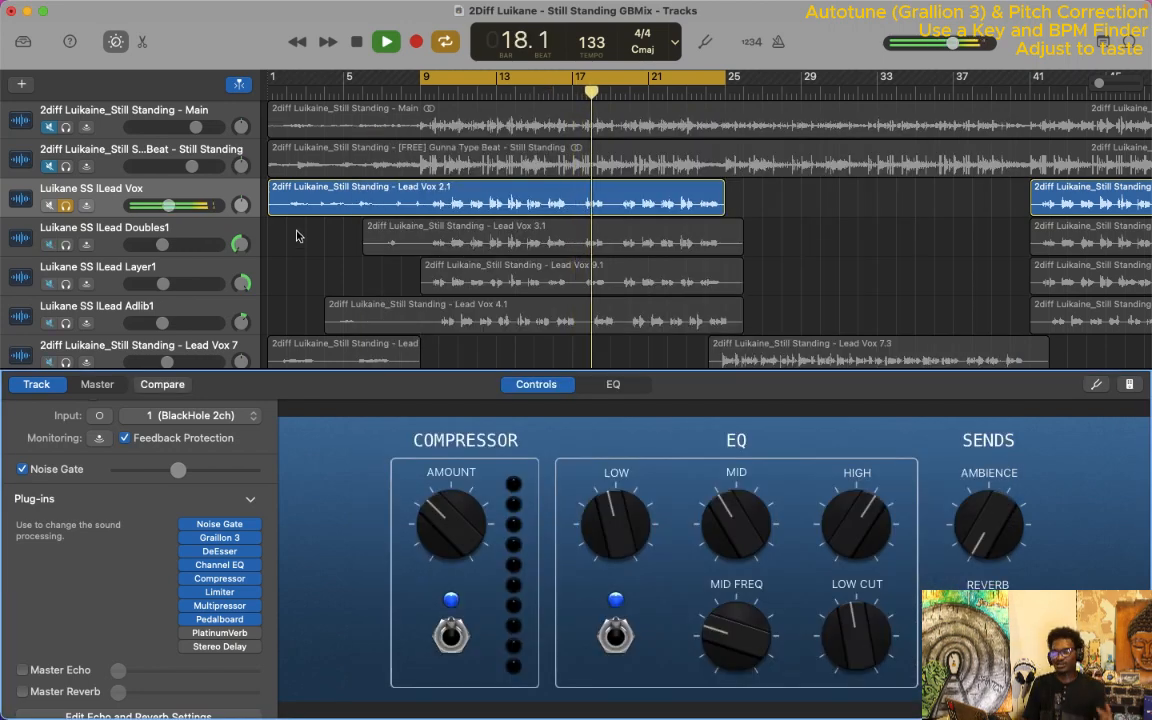
Take the lead vocal track out of solo and replay the vocal tracks together from about bar 9.
{"action": "left_click", "coordinate": [65, 206]}
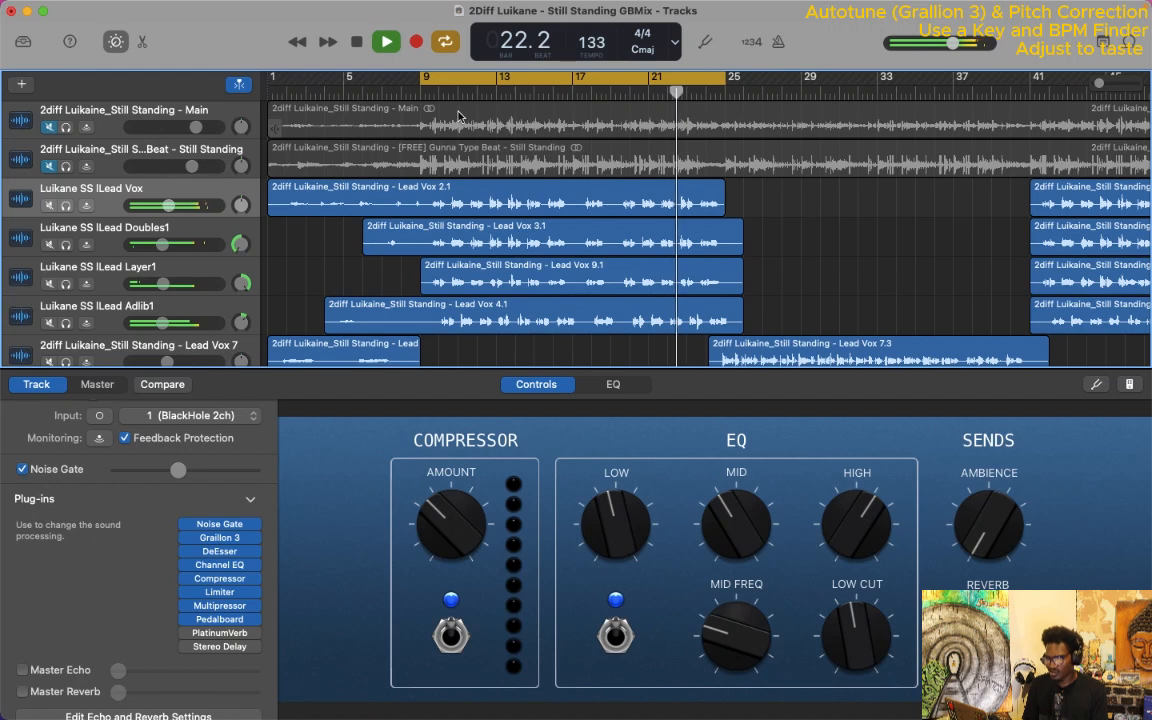
{"action": "left_click", "coordinate": [437, 80]}
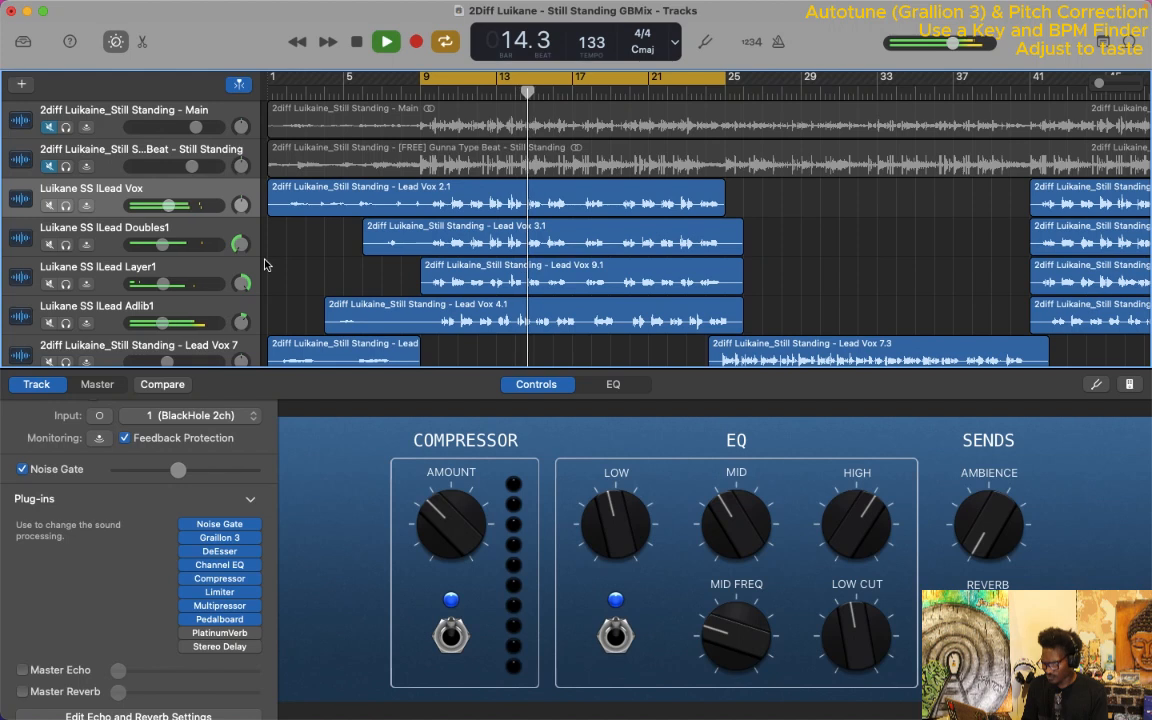
Raise the Lead Adlib1 track's volume slightly, comparing it with the lead vocal track's level.
{"action": "left_click", "coordinate": [164, 323]}
{"action": "left_click_drag", "start_coordinate": [168, 323], "coordinate": [178, 322]}
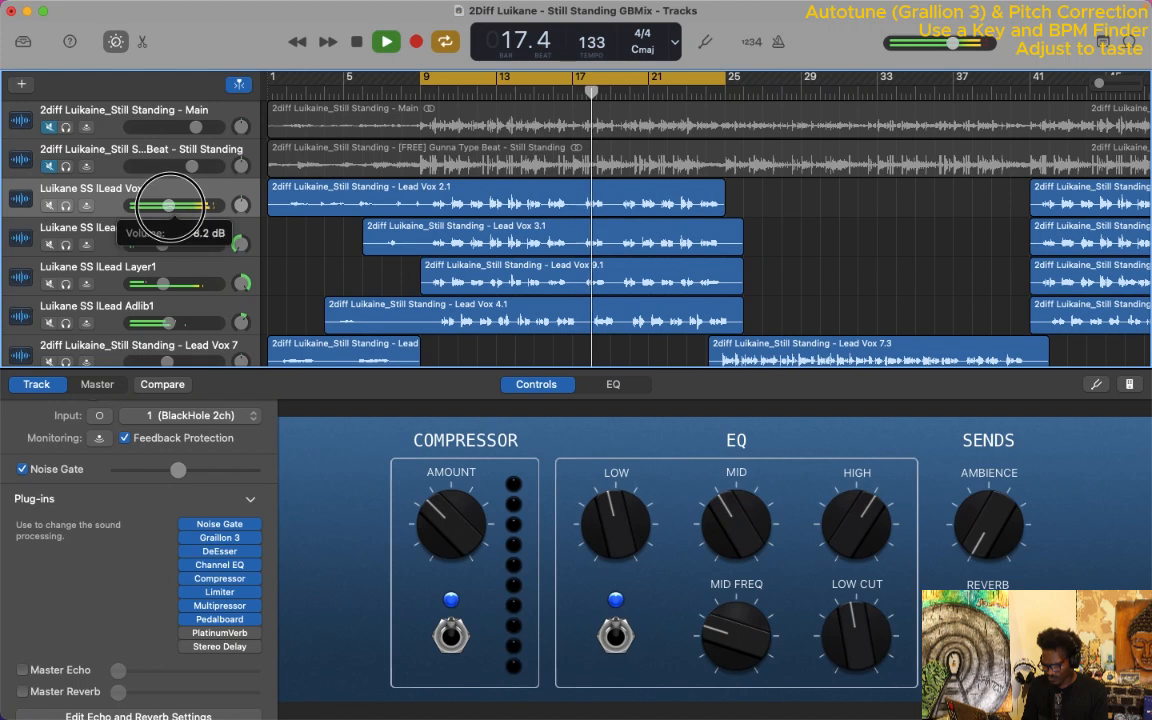
{"action": "left_click", "coordinate": [169, 323]}
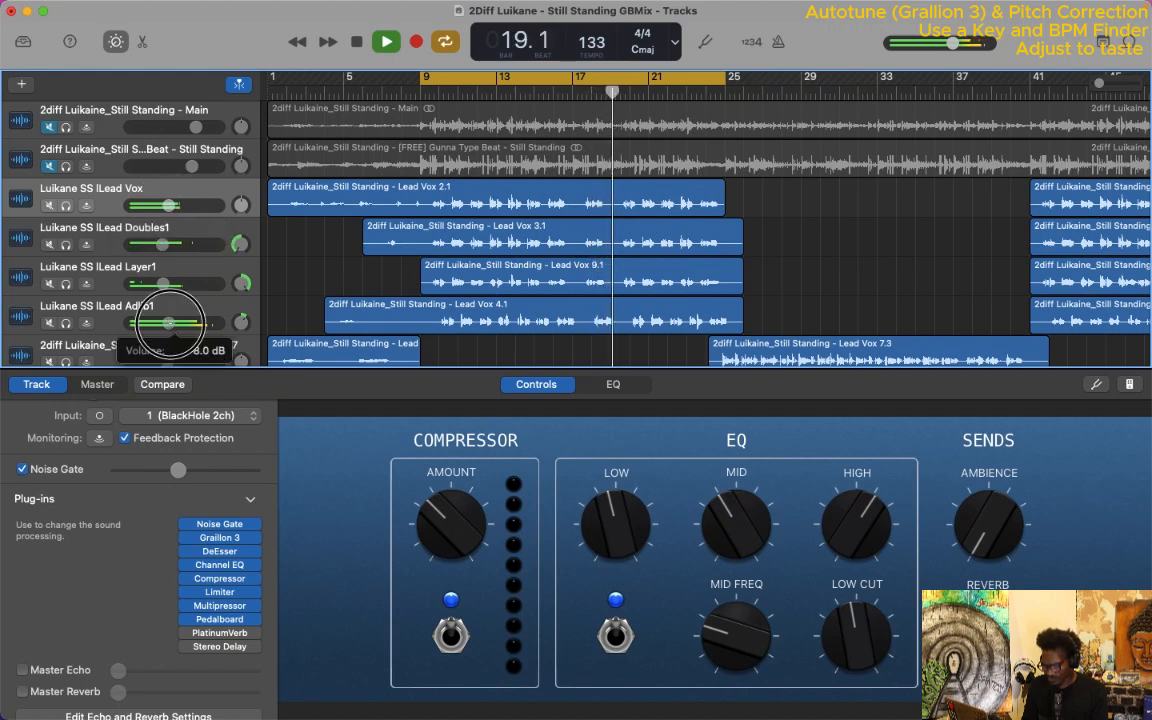
{"action": "left_click", "coordinate": [167, 322]}
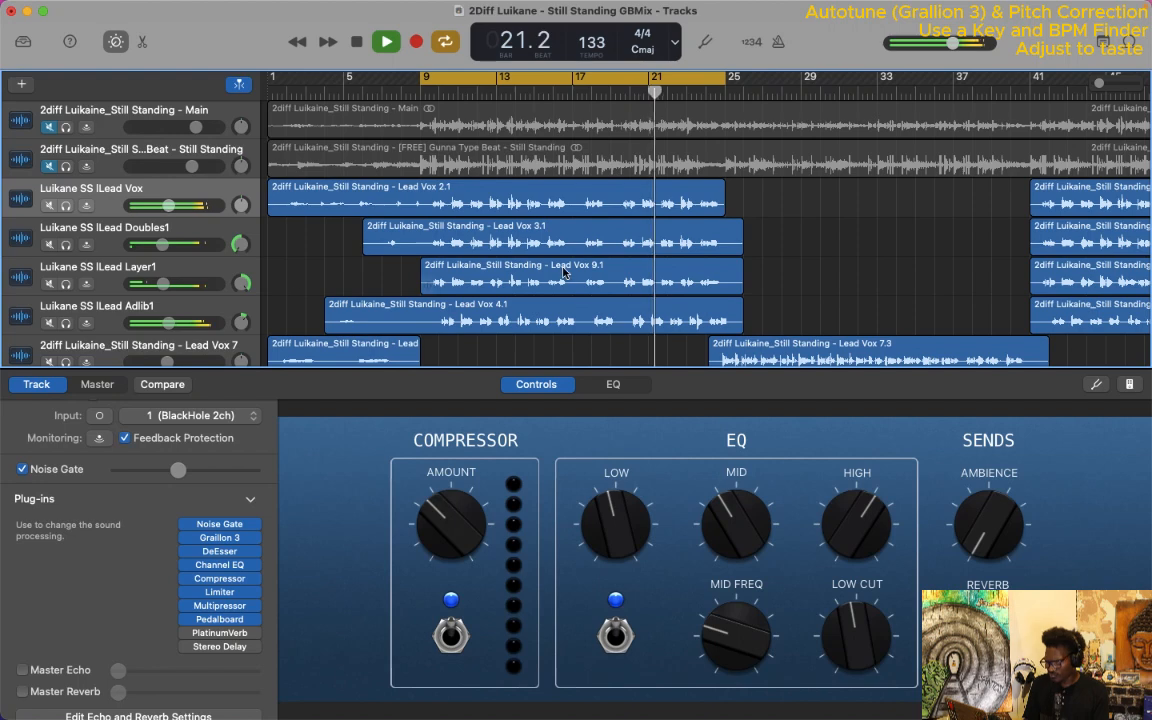
Raise the Adlib2 track's volume to about -9.0 dB and hide the Smart Controls.
{"action": "scroll", "coordinate": [555, 276], "scroll_direction": "down", "scroll_amount": 5}
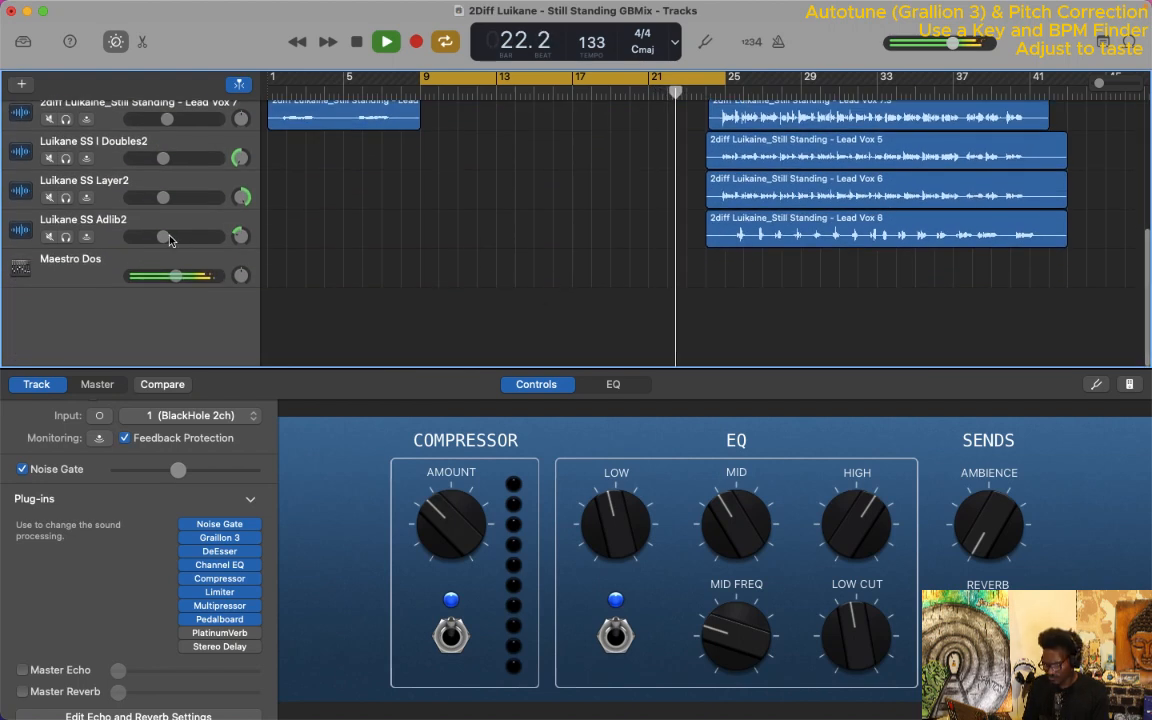
{"action": "left_click", "coordinate": [168, 237]}
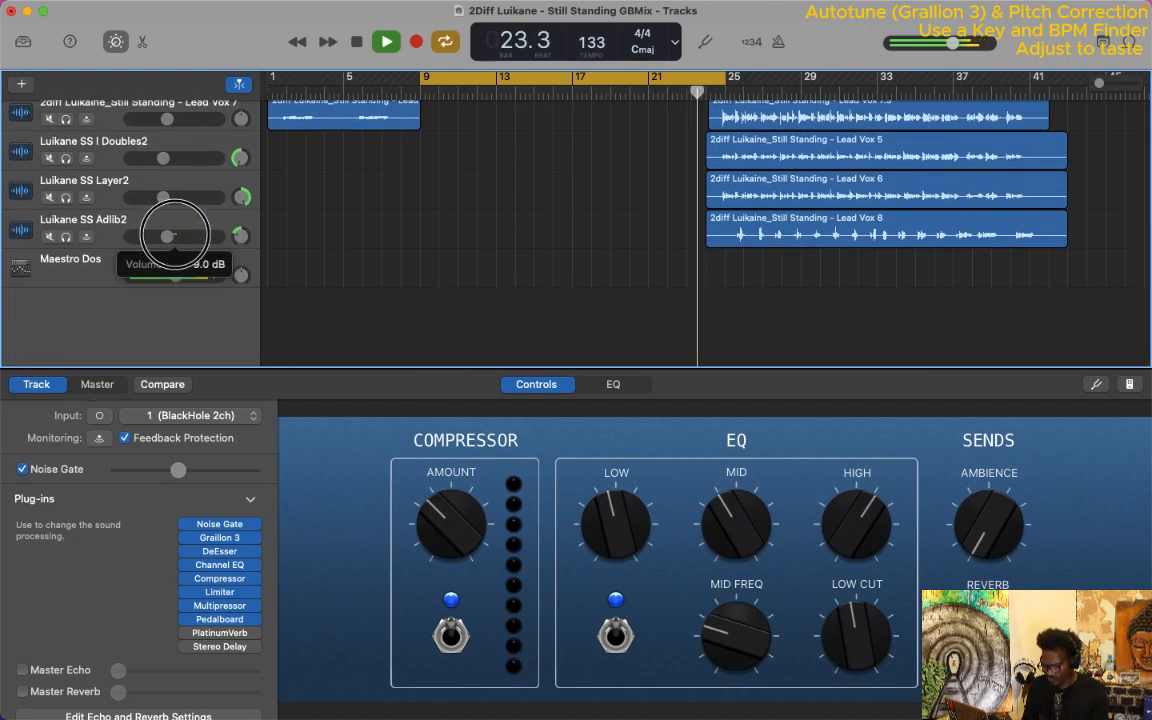
{"action": "scroll", "coordinate": [547, 221], "scroll_direction": "up", "scroll_amount": 5}
{"action": "key", "text": "b"}
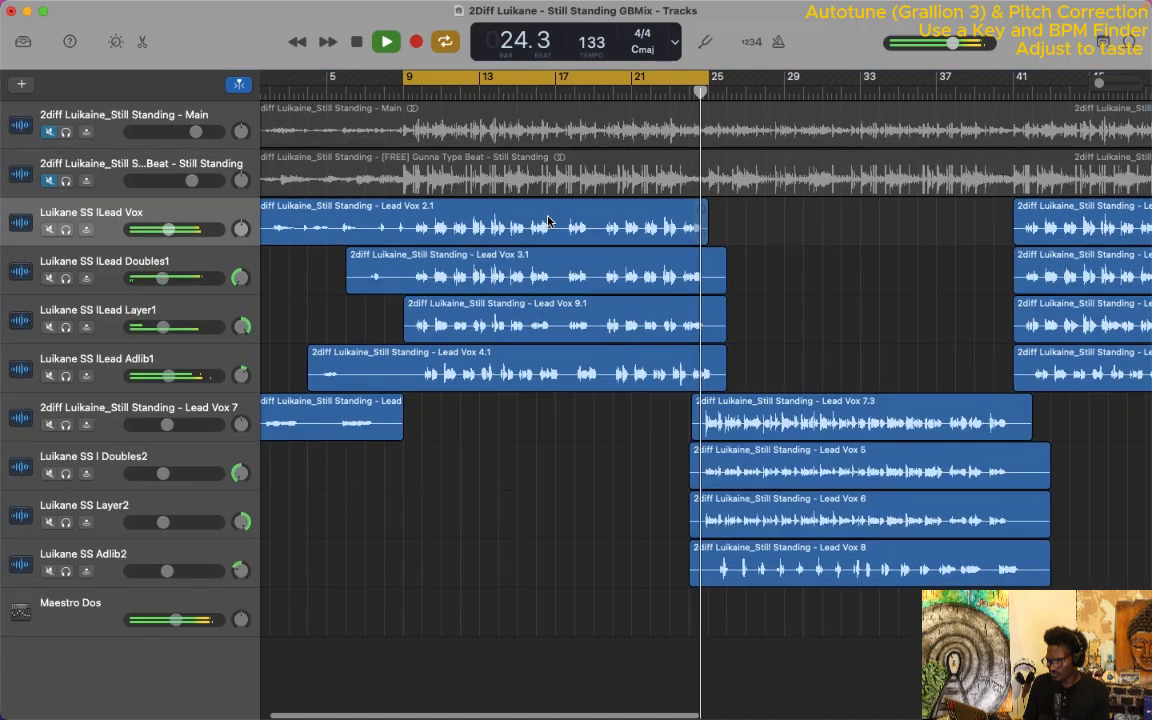
Unmute the beat track, restart playback from about bar 9 and raise the system volume to hear the full mix.
{"action": "key", "text": "space"}
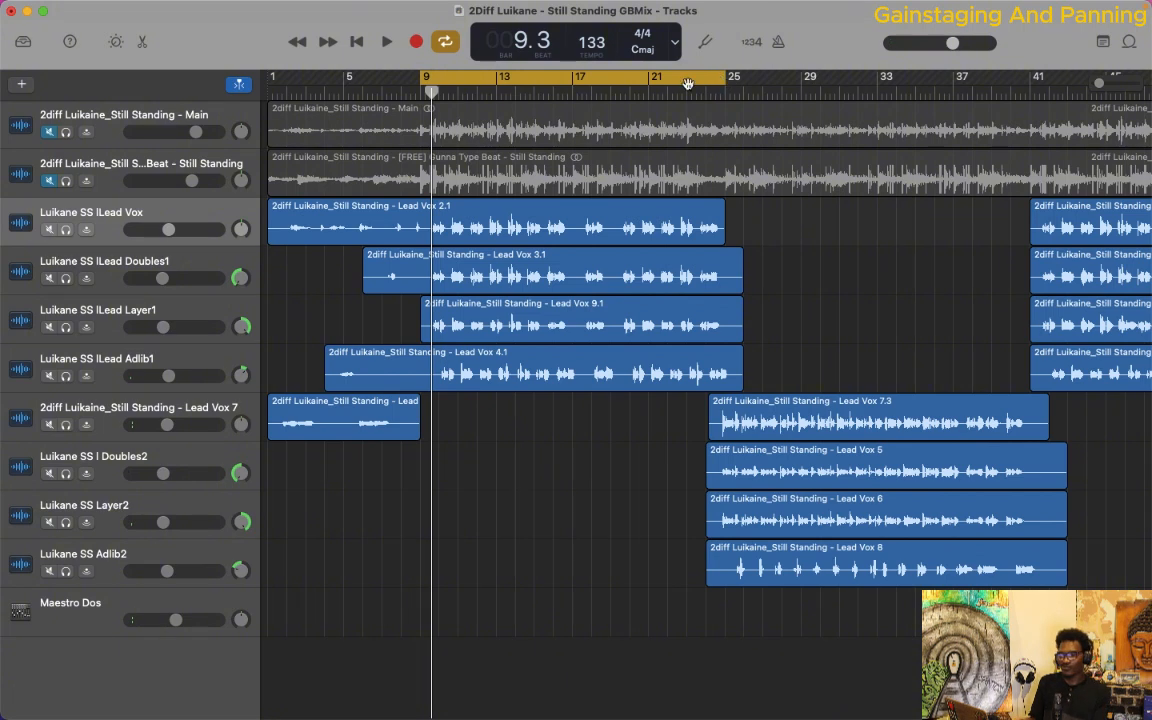
{"action": "left_click", "coordinate": [51, 184]}
{"action": "key", "text": "space"}
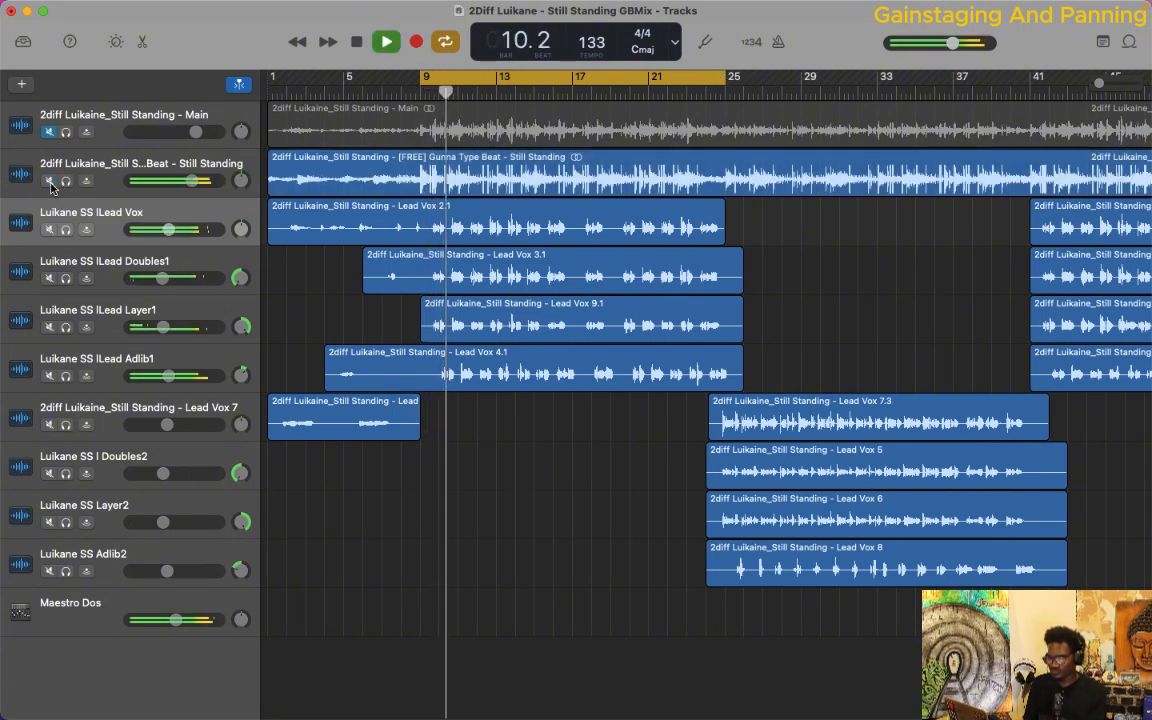
{"action": "key", "text": "XF86AudioRaiseVolume"}
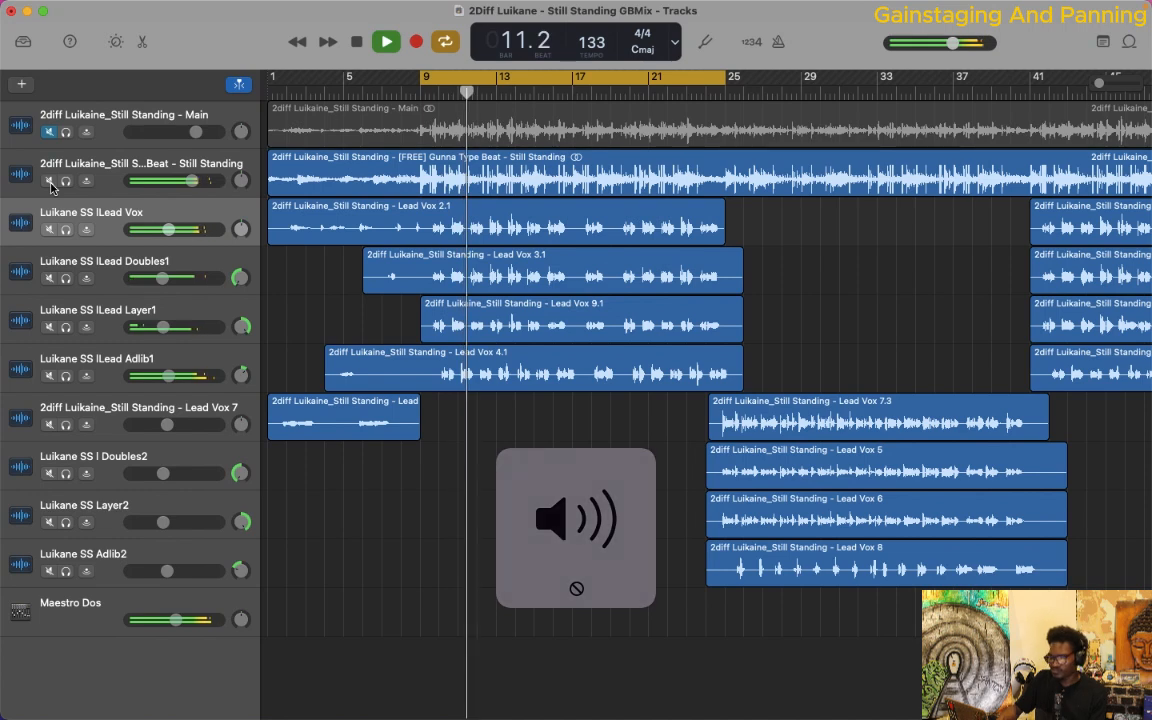
Lower the volumes of the Lead Doubles1 and Lead Layer1 tracks slightly during playback.
{"action": "left_click", "coordinate": [163, 277]}
{"action": "left_click_drag", "start_coordinate": [163, 277], "coordinate": [158, 279]}
{"action": "left_click_drag", "start_coordinate": [162, 327], "coordinate": [134, 327]}
Fine-tune the Lead Adlib1 track's volume to about -8.2 dB and raise the Adlib2 track's volume slightly.
{"action": "left_click", "coordinate": [165, 374]}
{"action": "left_click_drag", "start_coordinate": [163, 376], "coordinate": [168, 376]}
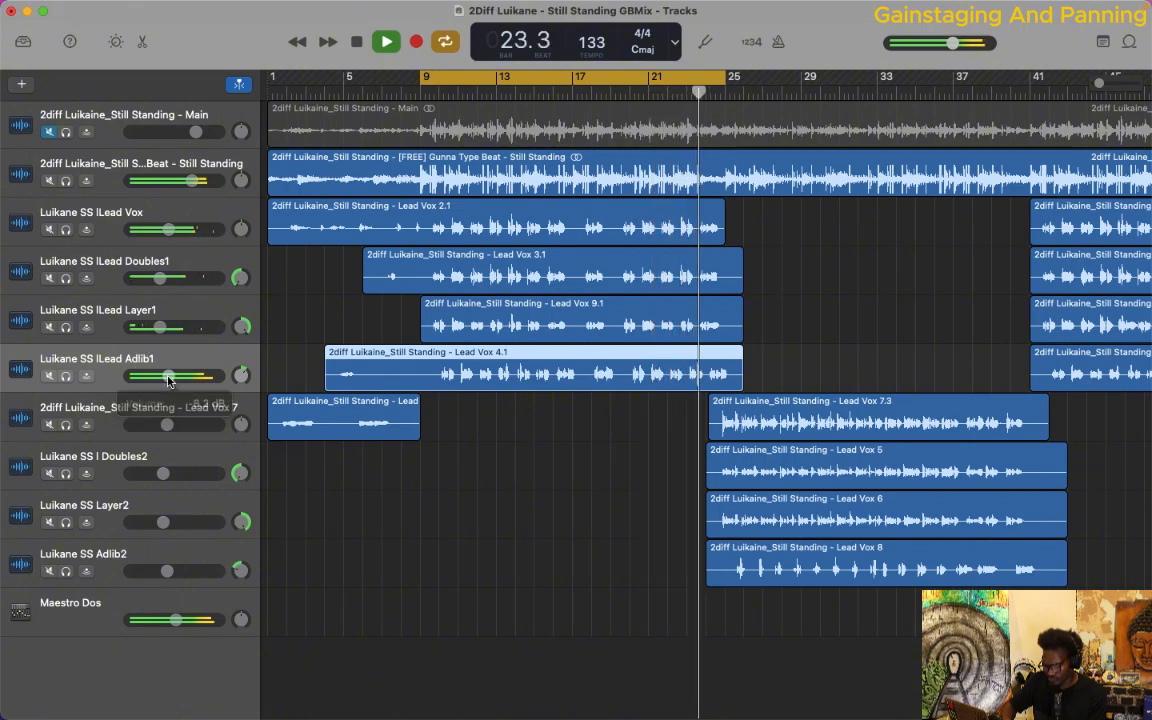
{"action": "left_click_drag", "start_coordinate": [167, 571], "coordinate": [169, 571]}
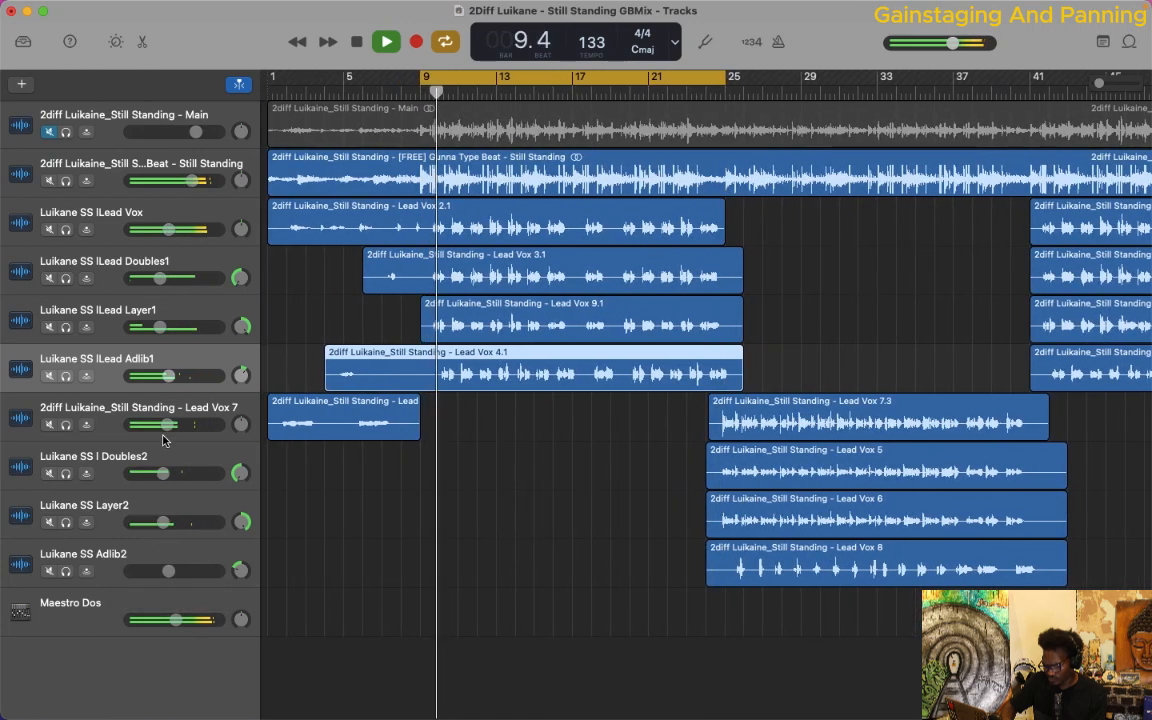
Extend the cycle range to about bar 42 and lower the Doubles2 and Layer2 tracks' volumes slightly.
{"action": "left_click_drag", "start_coordinate": [728, 85], "coordinate": [1037, 87]}
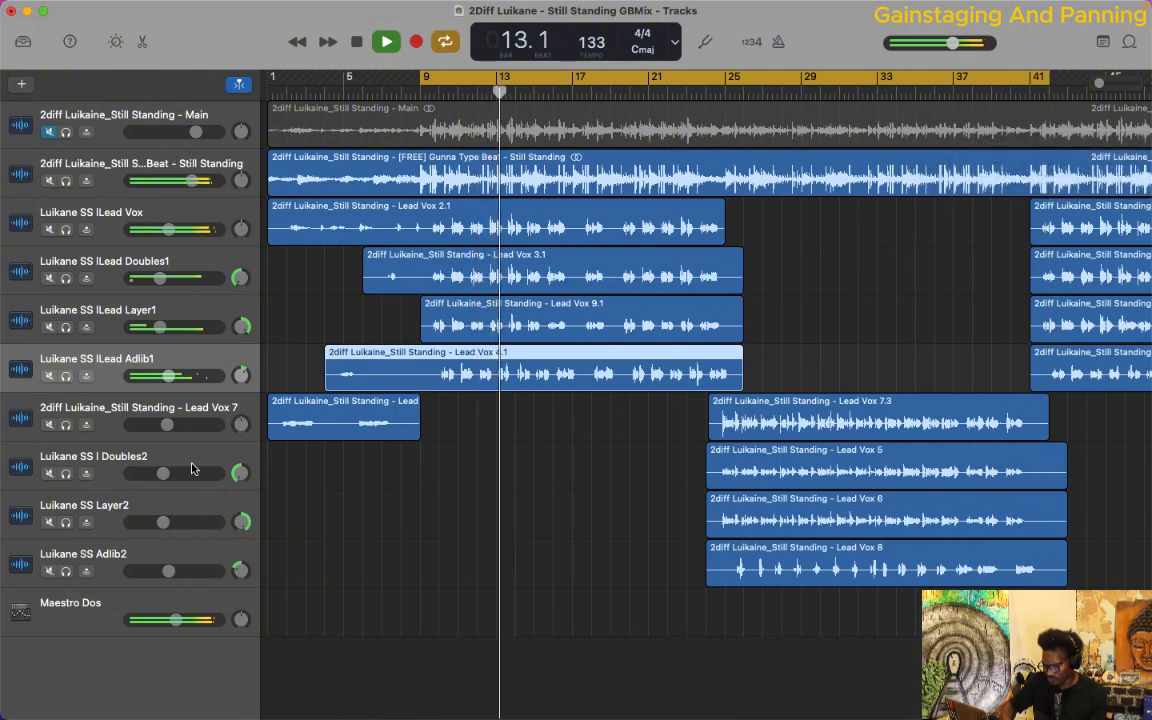
{"action": "left_click", "coordinate": [163, 482]}
{"action": "left_click_drag", "start_coordinate": [163, 473], "coordinate": [155, 472]}
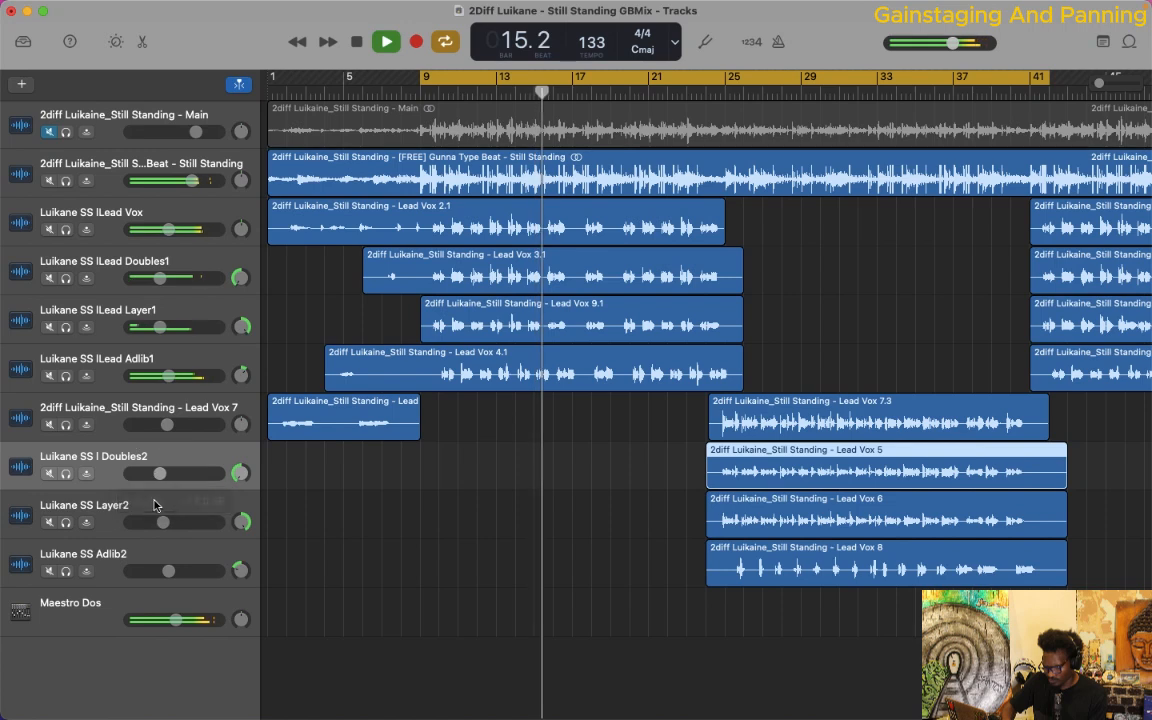
{"action": "left_click", "coordinate": [163, 521]}
{"action": "left_click_drag", "start_coordinate": [163, 521], "coordinate": [158, 521]}
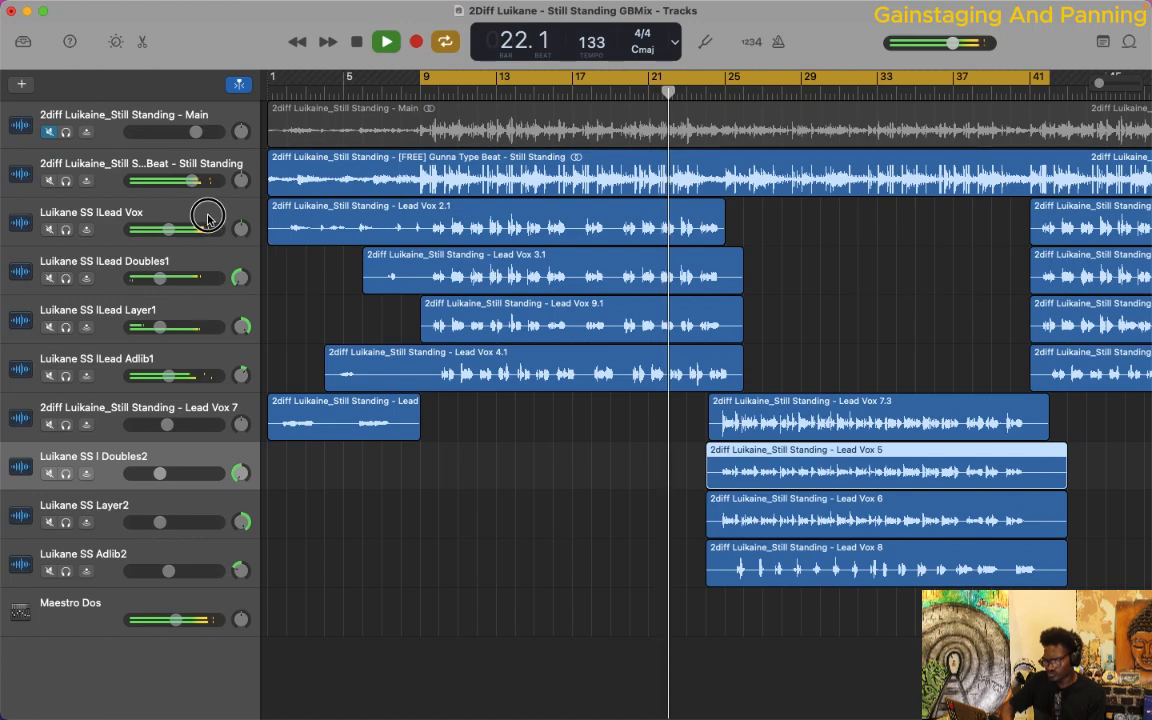
Fine-tune the beat track's volume against the vocals during playback, stopping playback when done.
{"action": "left_click", "coordinate": [300, 233]}
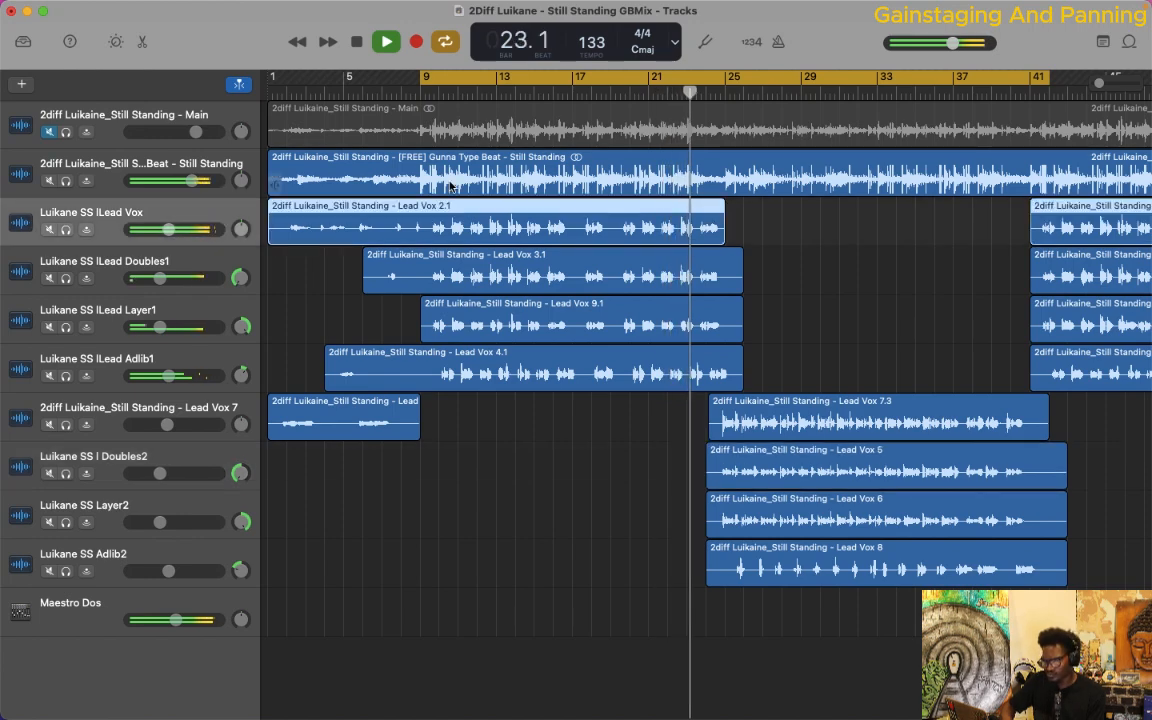
{"action": "left_click", "coordinate": [190, 181]}
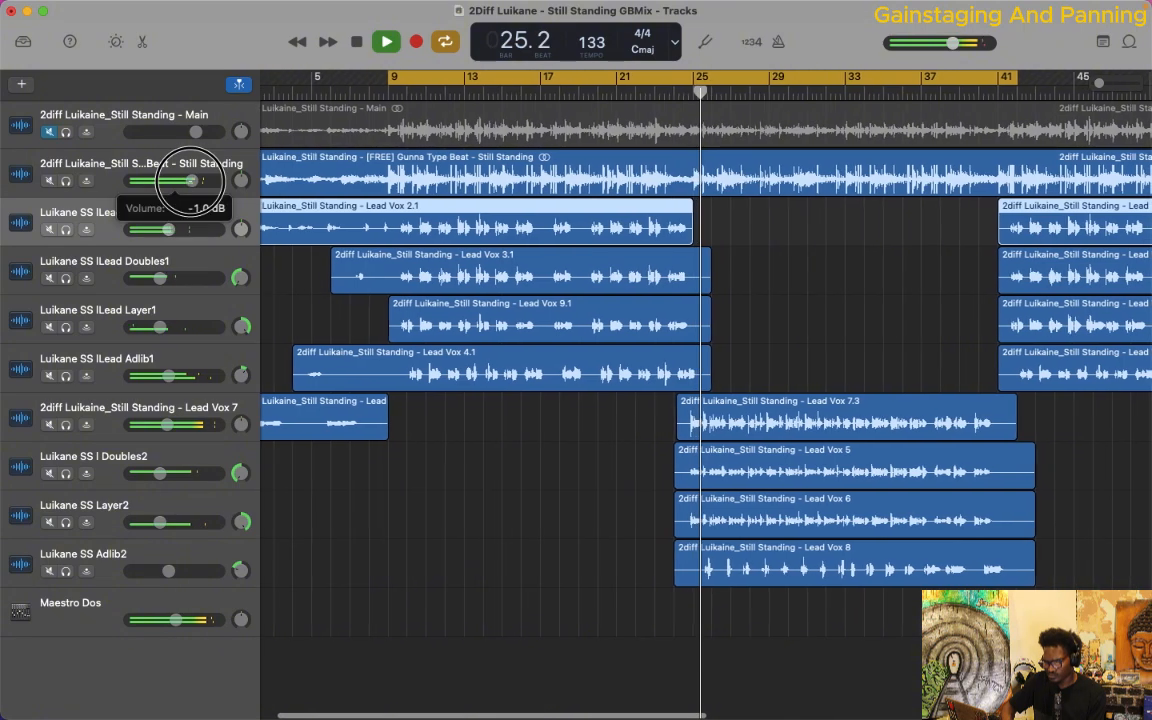
{"action": "left_click_drag", "start_coordinate": [191, 181], "coordinate": [190, 182]}
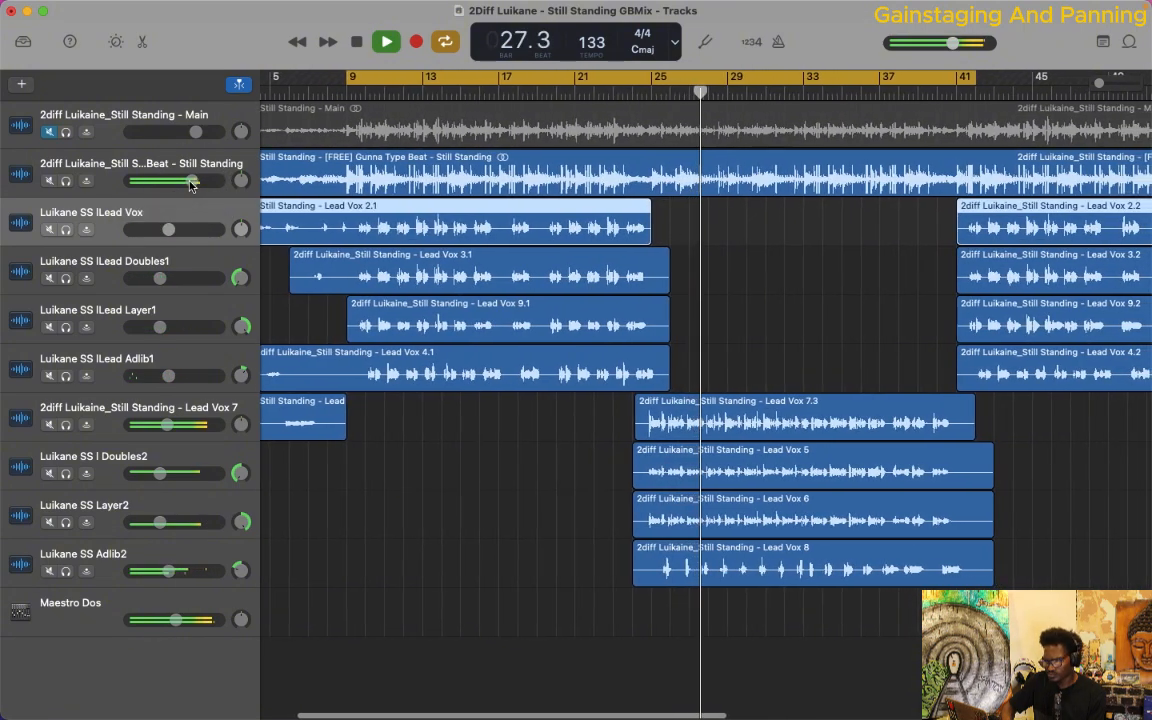
{"action": "key", "text": "space"}
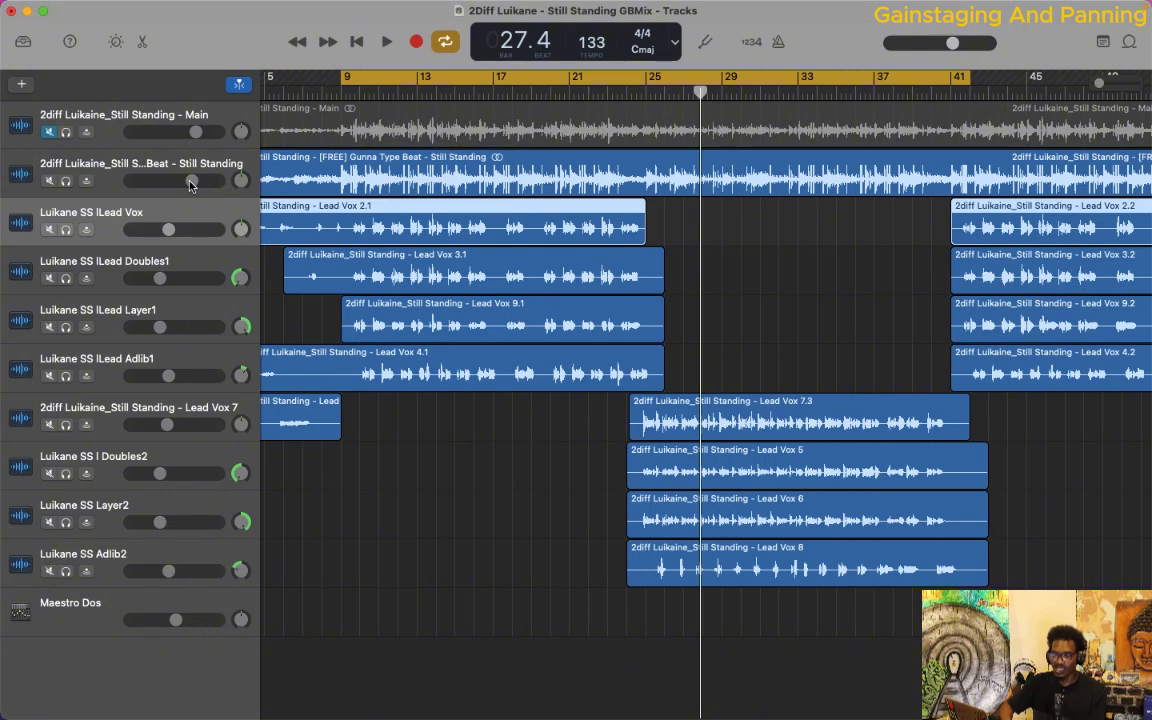
Open the beat track's Pedalboard plug-in, try the Squash Compressor's Sustain control and start playback from bar 9.
{"action": "left_click", "coordinate": [202, 173]}
{"action": "key", "text": "b"}
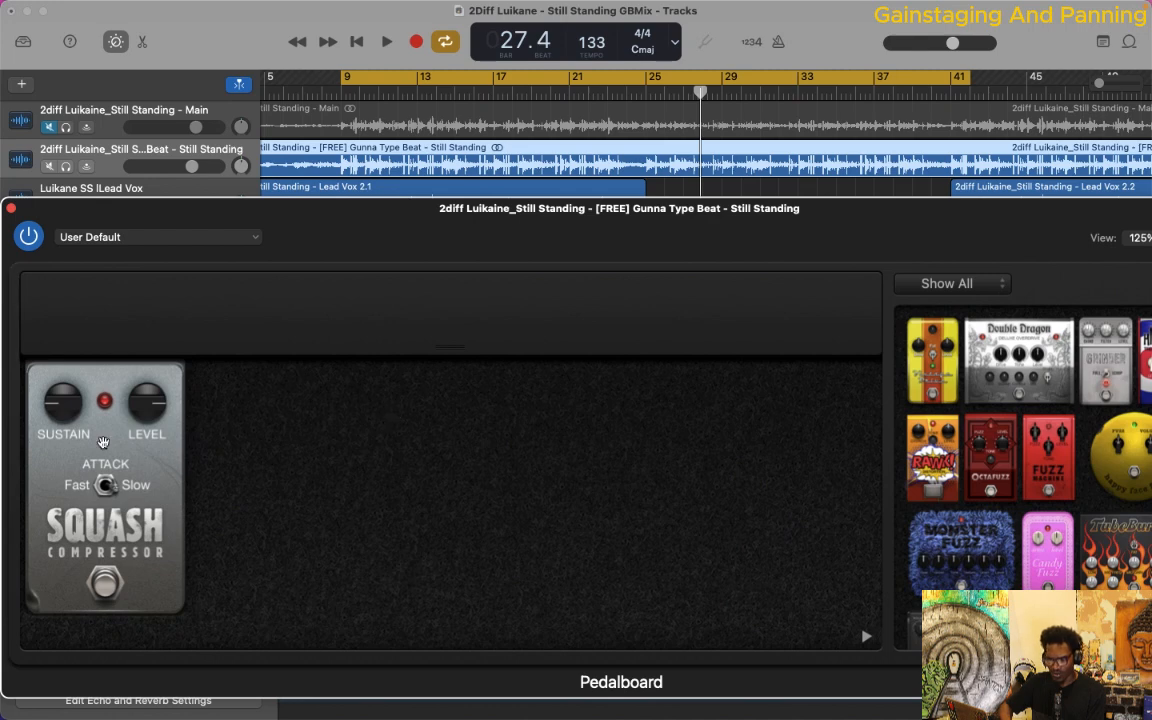
{"action": "left_click", "coordinate": [57, 411]}
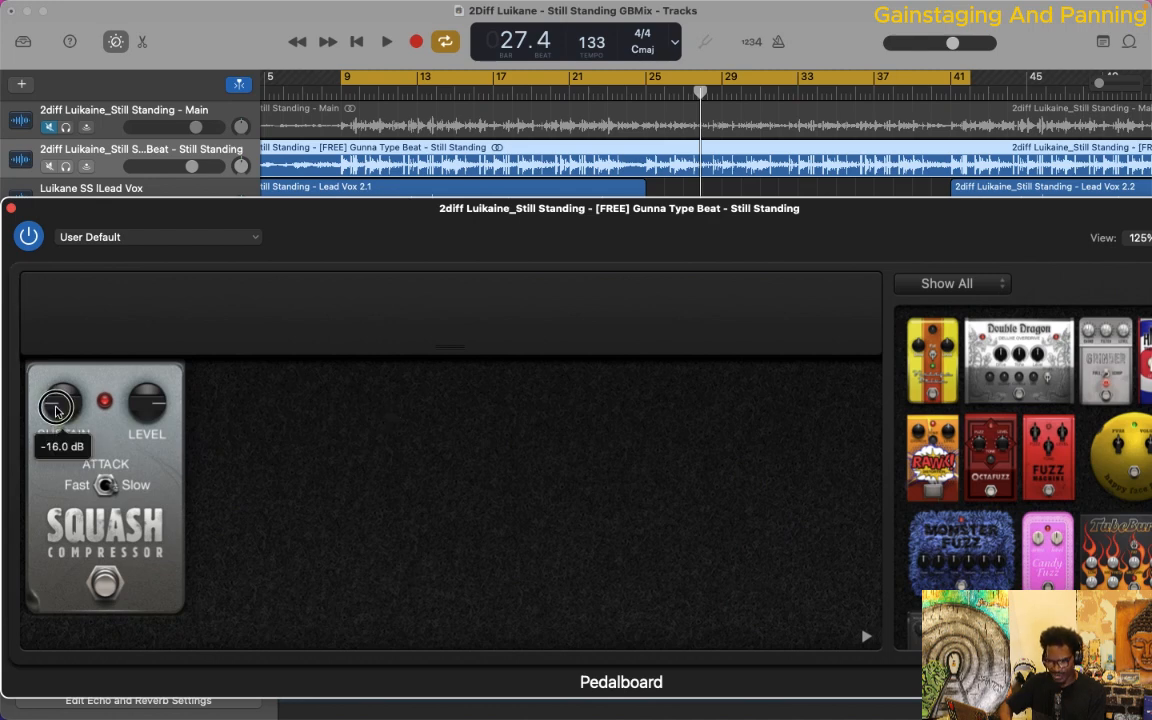
{"action": "left_click", "coordinate": [563, 91]}
{"action": "key", "text": "space"}
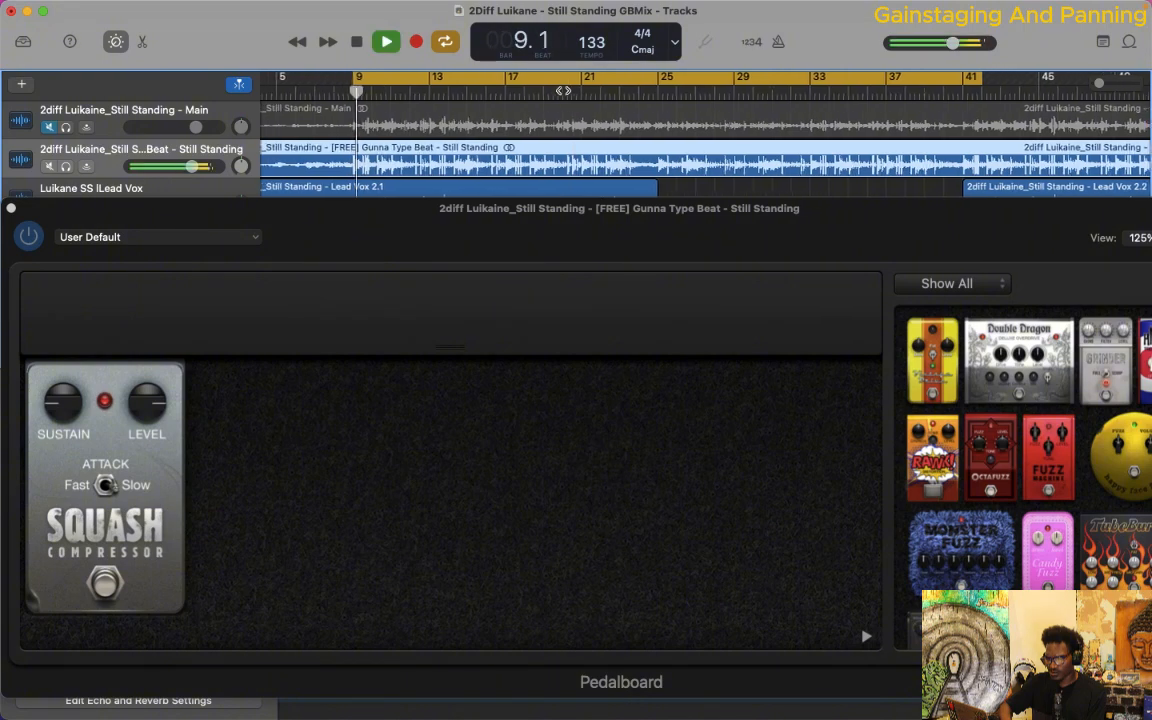
Add a Mixer utility to the Pedalboard so the Squash Compressor runs on a parallel path between Splitter and Mixer.
{"action": "scroll", "coordinate": [1096, 552], "scroll_direction": "down", "scroll_amount": 5}
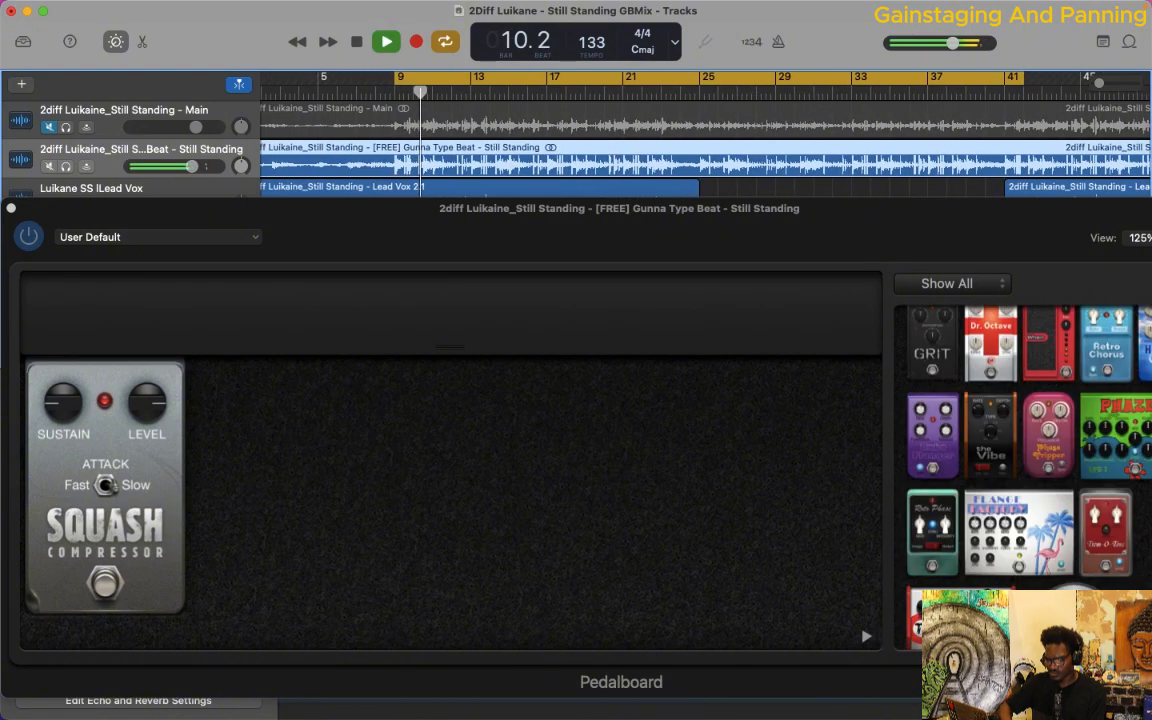
{"action": "scroll", "coordinate": [986, 496], "scroll_direction": "down", "scroll_amount": 3}
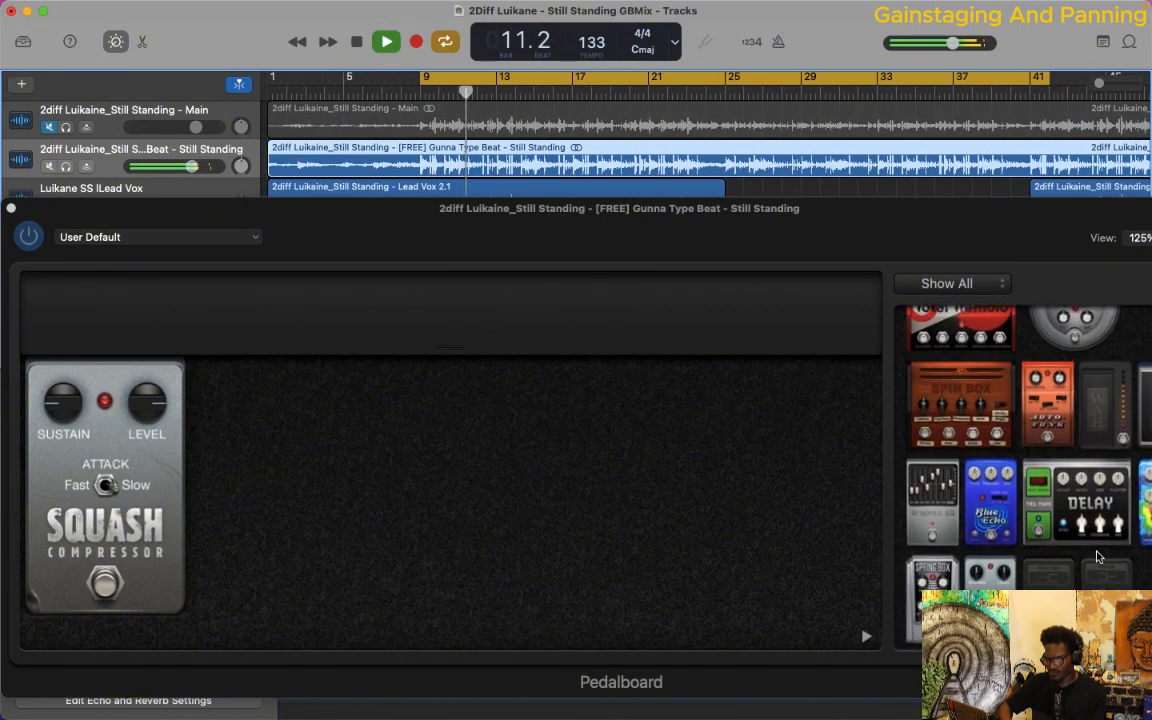
{"action": "left_click", "coordinate": [408, 397]}
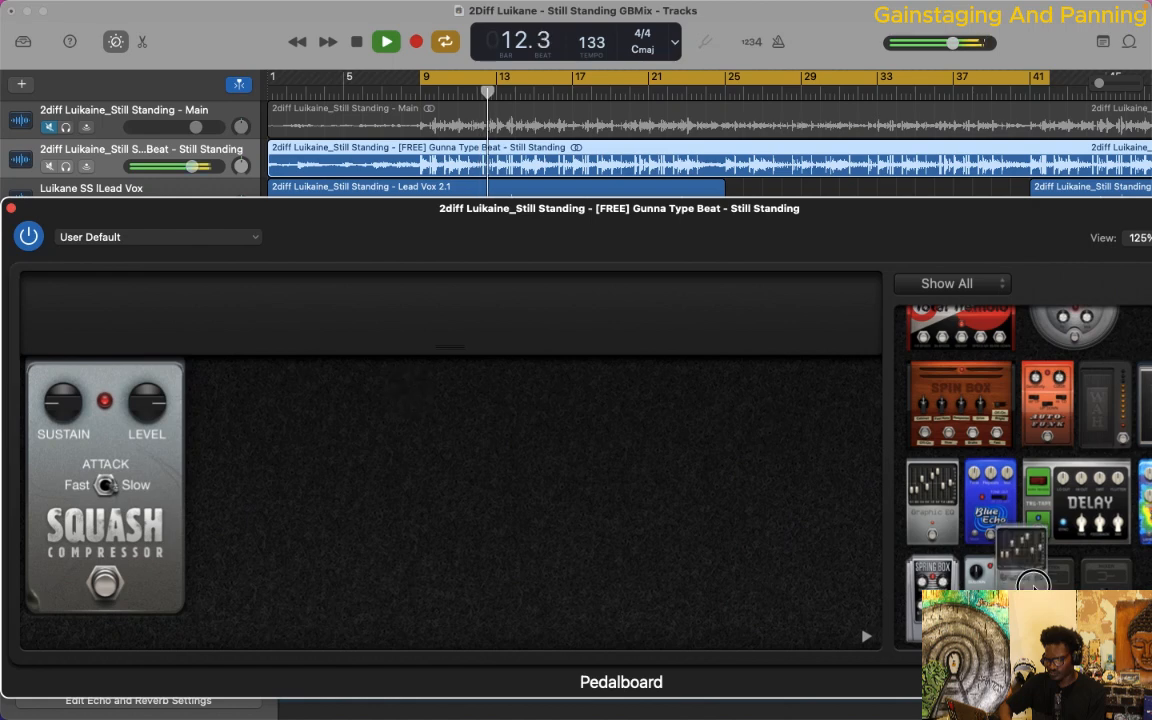
{"action": "left_click_drag", "start_coordinate": [1046, 580], "coordinate": [85, 450]}
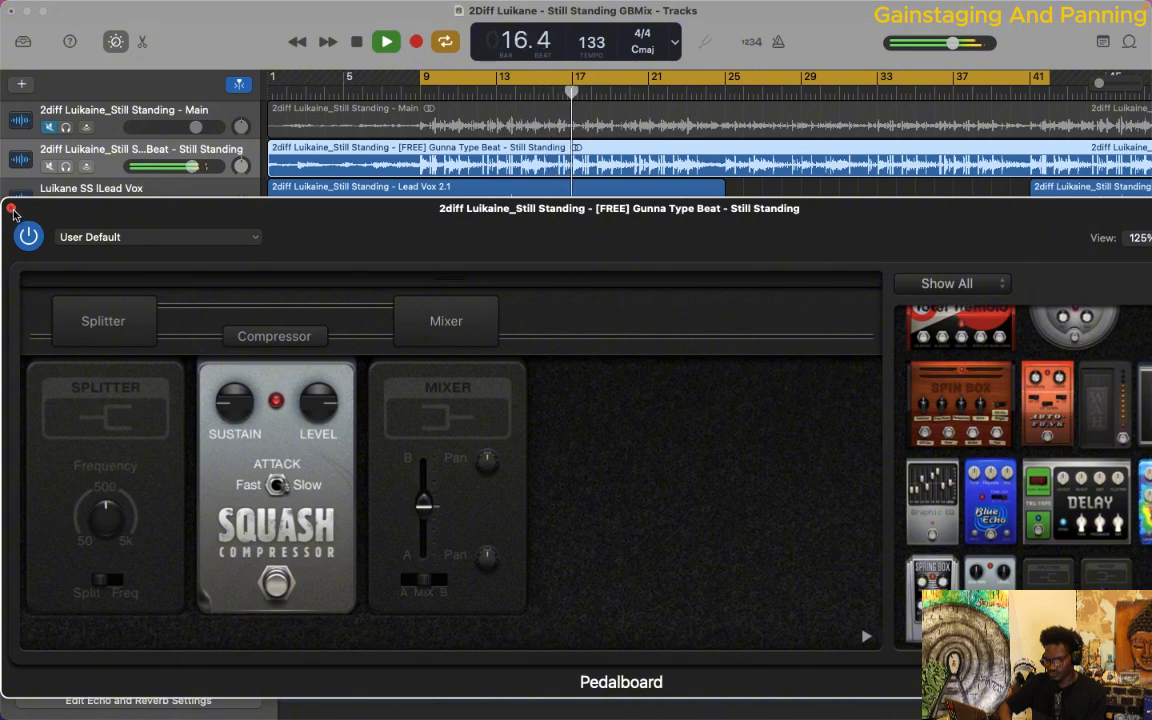
Turn down the Squash Compressor's Sustain during playback and close the Pedalboard.
{"action": "left_click", "coordinate": [235, 416]}
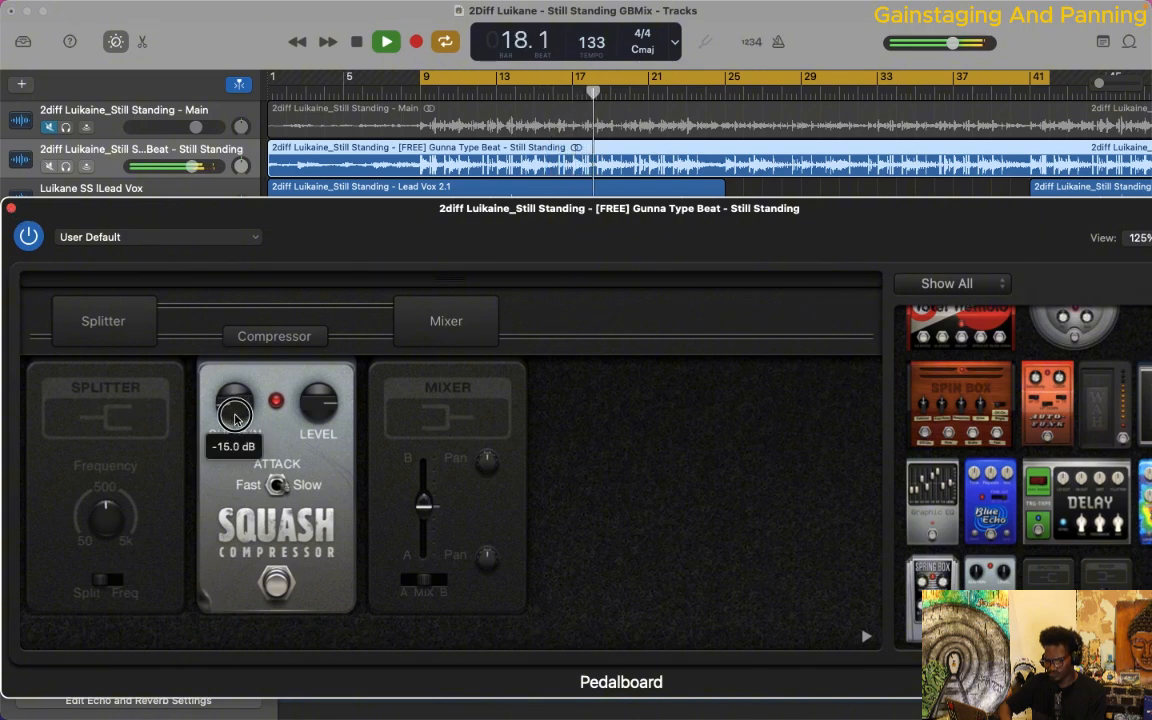
{"action": "left_click", "coordinate": [235, 416]}
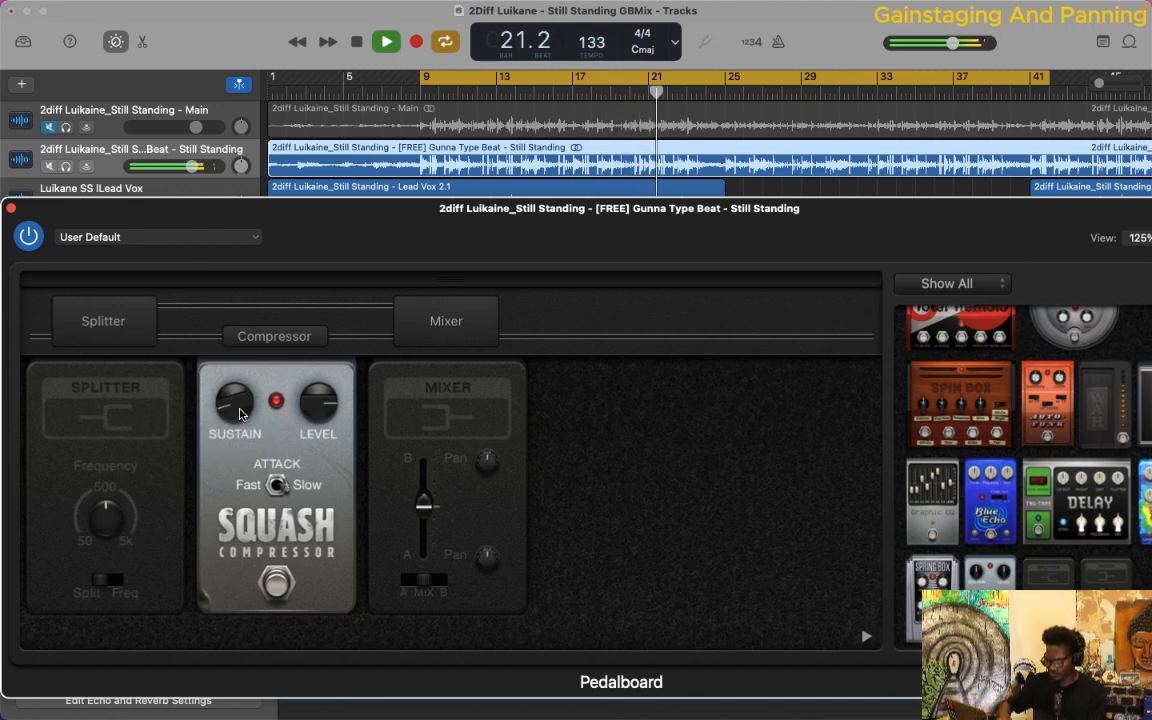
{"action": "left_click", "coordinate": [11, 208]}
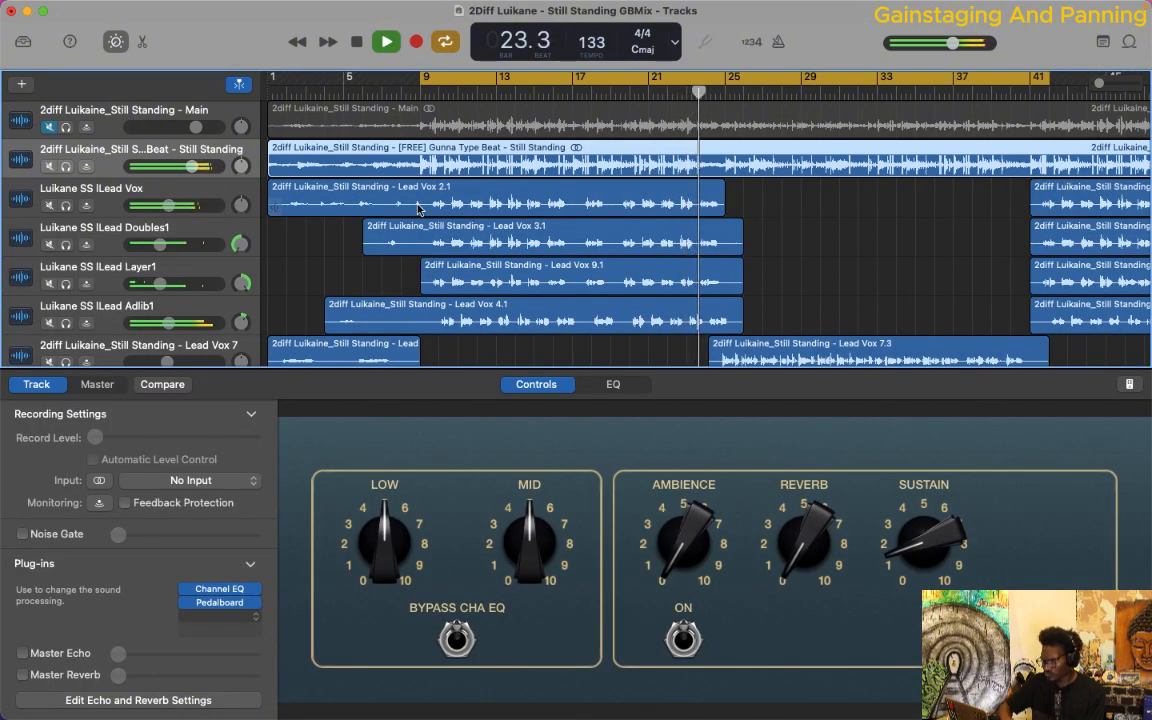
Reopen the beat's Pedalboard, reduce the Squash Compressor's Sustain further and raise its Level slightly during playback, closing the plug-in when done.
{"action": "scroll", "coordinate": [418, 208], "scroll_direction": "down", "scroll_amount": 1}
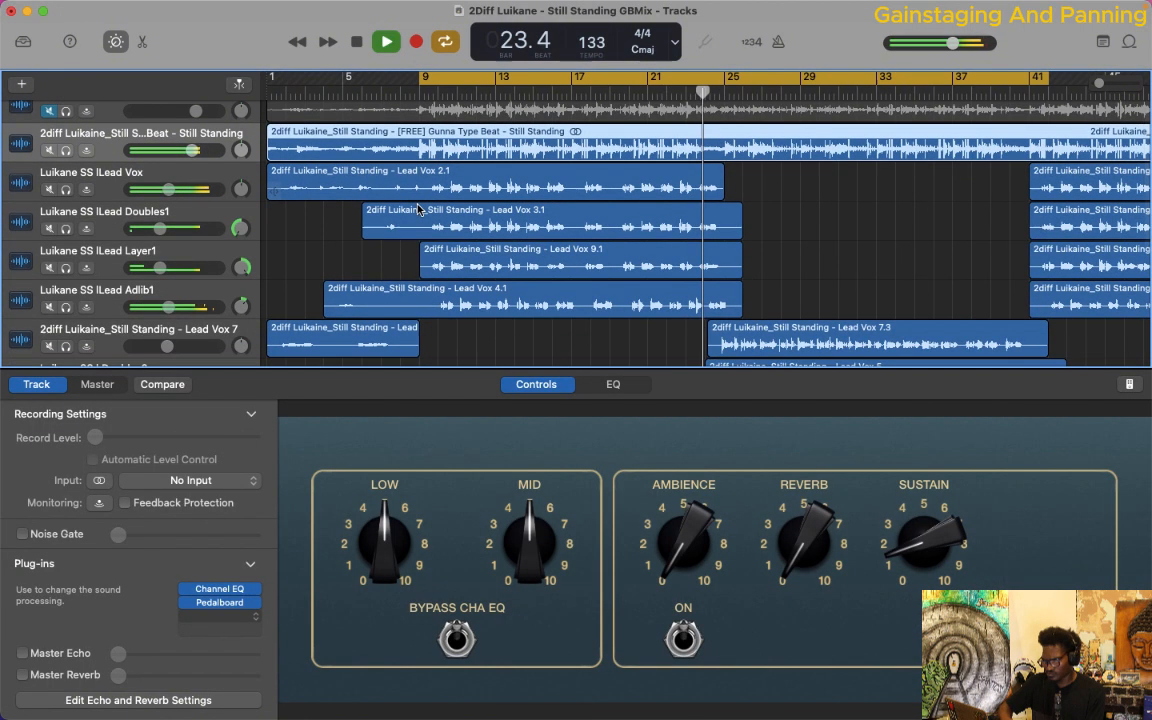
{"action": "left_click", "coordinate": [193, 151]}
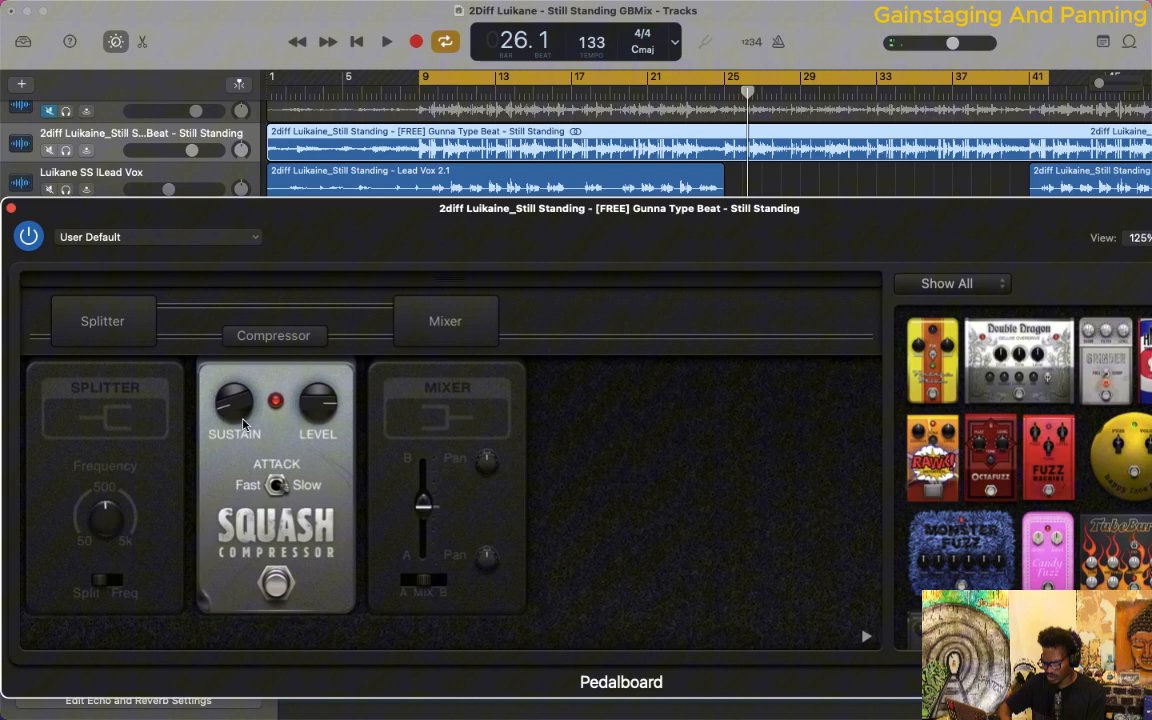
{"action": "left_click", "coordinate": [242, 423]}
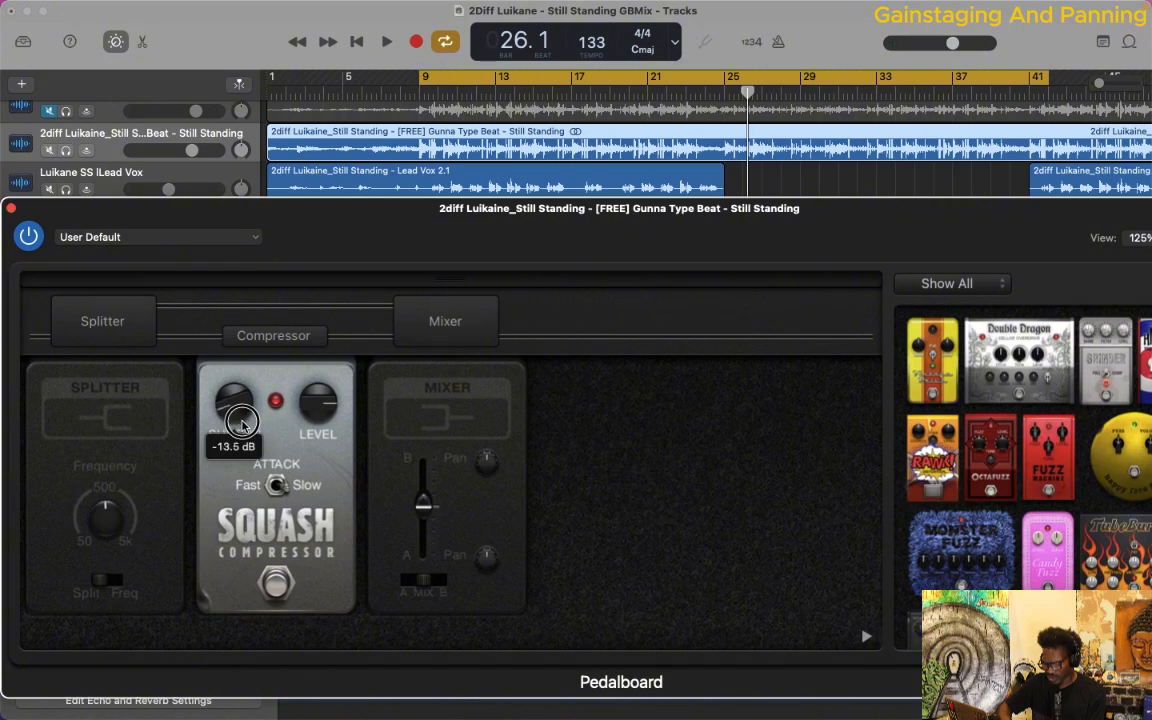
{"action": "key", "text": "space"}
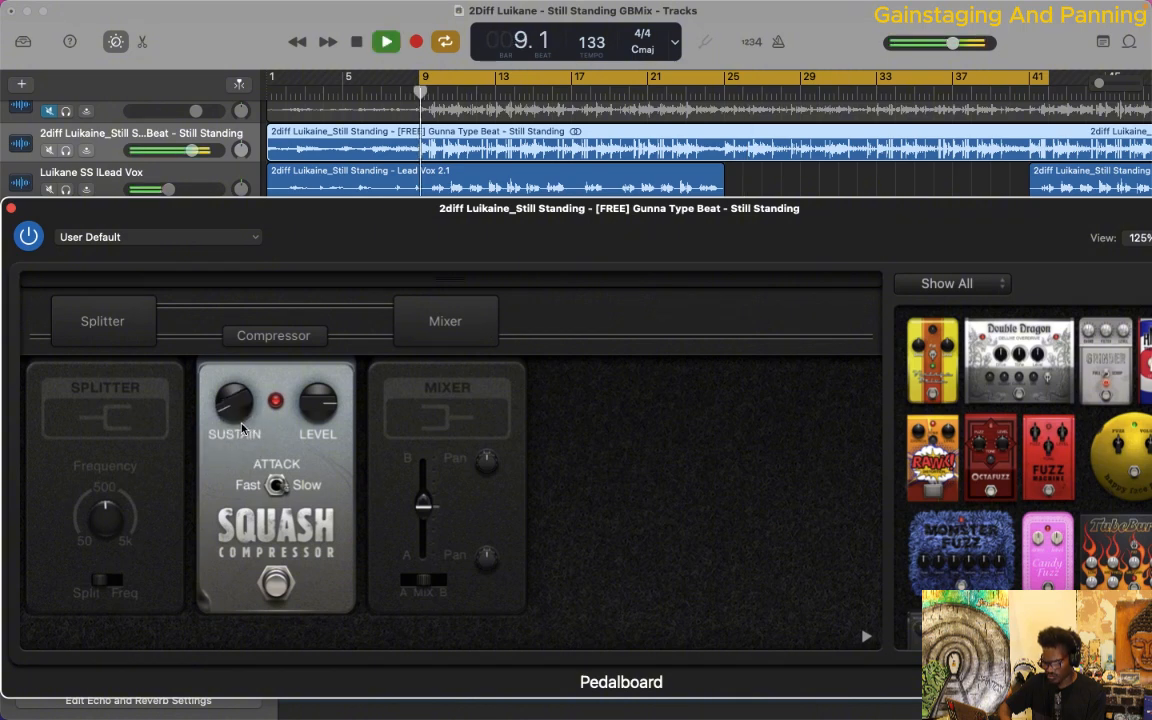
{"action": "left_click", "coordinate": [318, 405]}
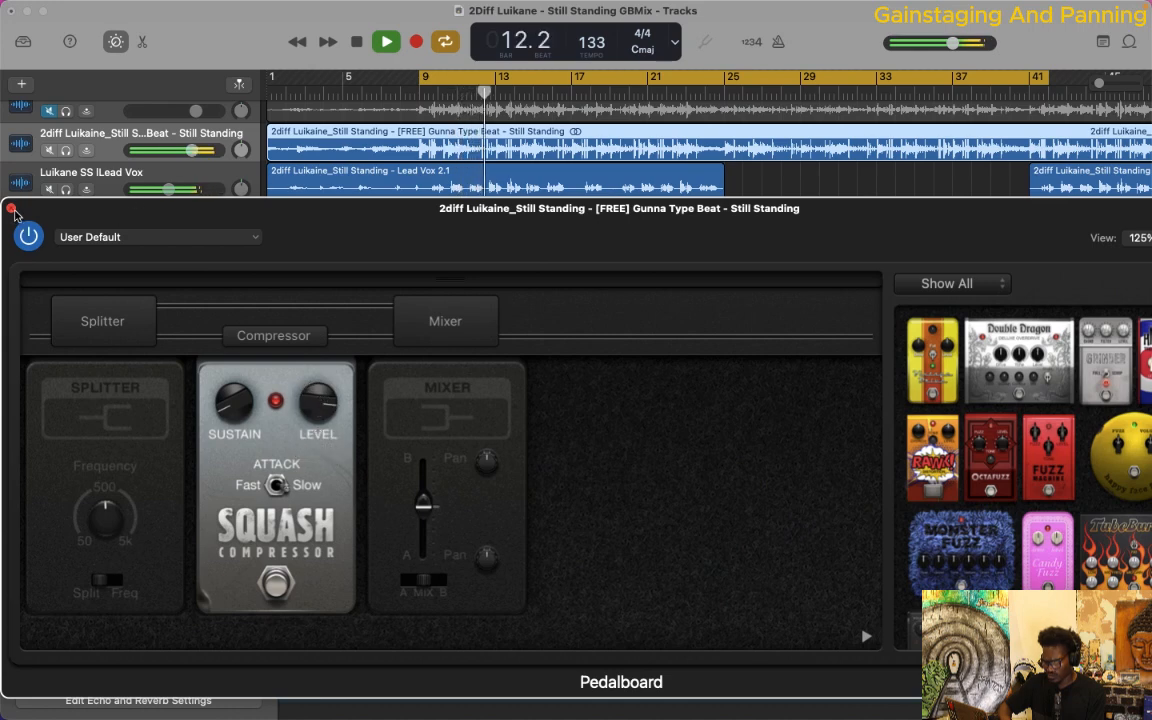
{"action": "left_click", "coordinate": [11, 209]}
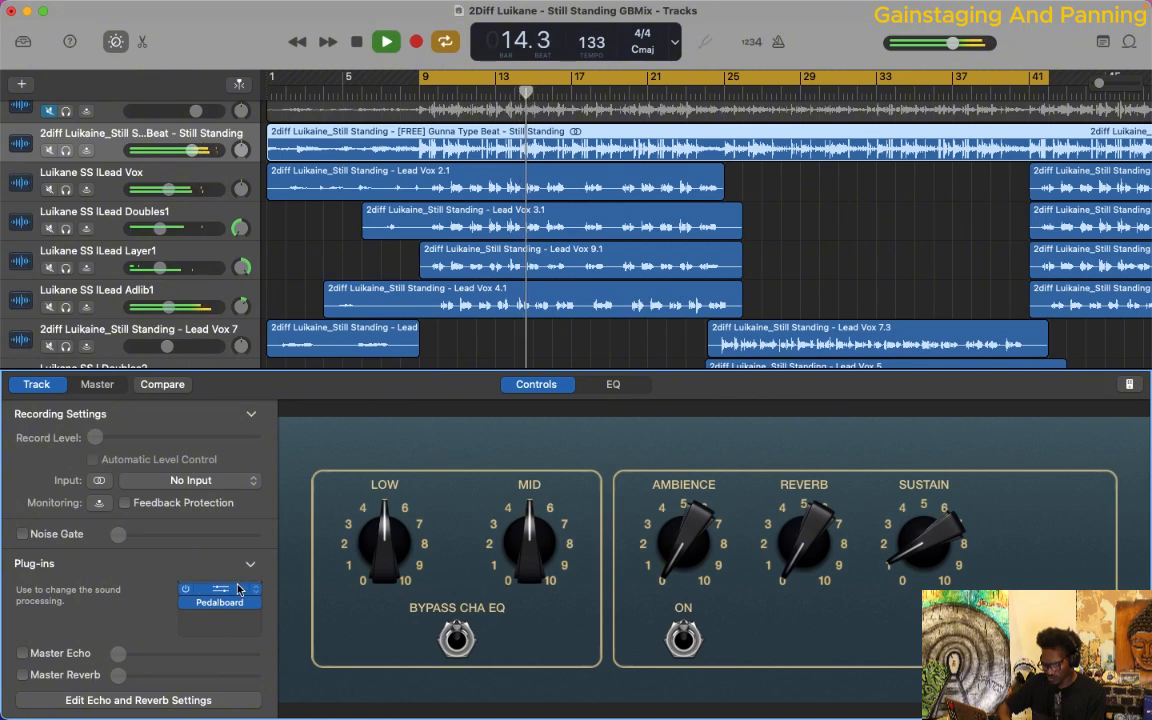
Add a Multipressor with the Fast Attack 4-Band factory preset to the beat track and lower the track's volume slightly.
{"action": "left_click", "coordinate": [256, 620]}
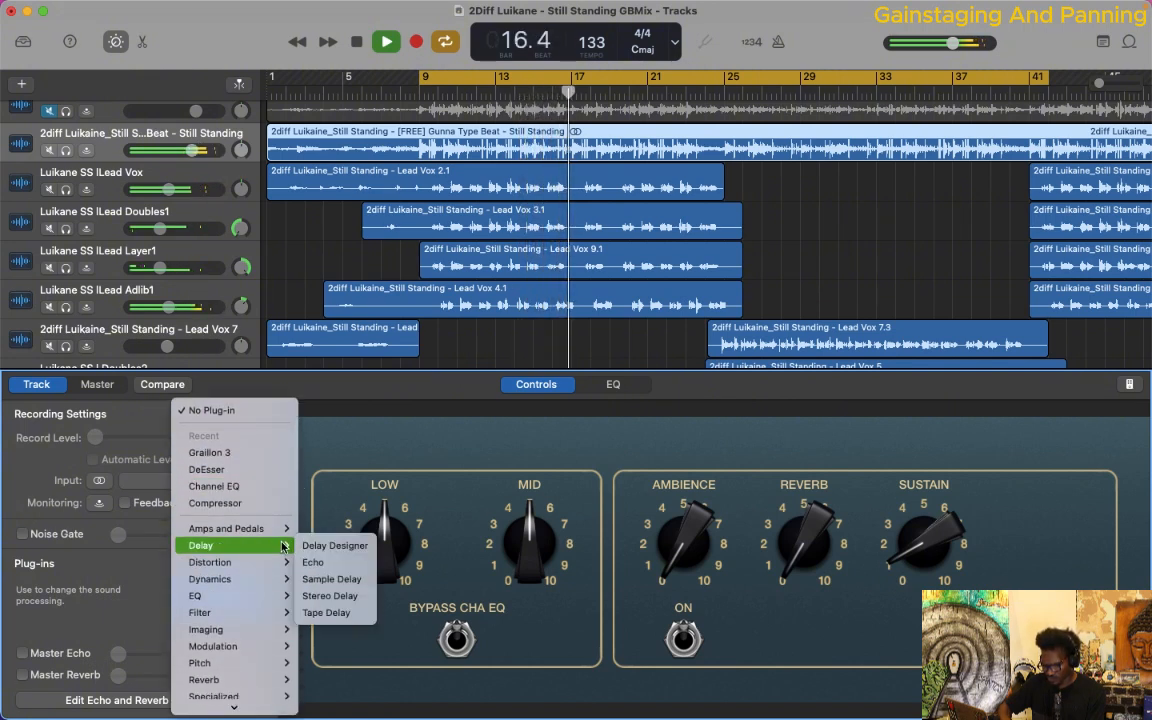
{"action": "mouse_move", "coordinate": [283, 546]}
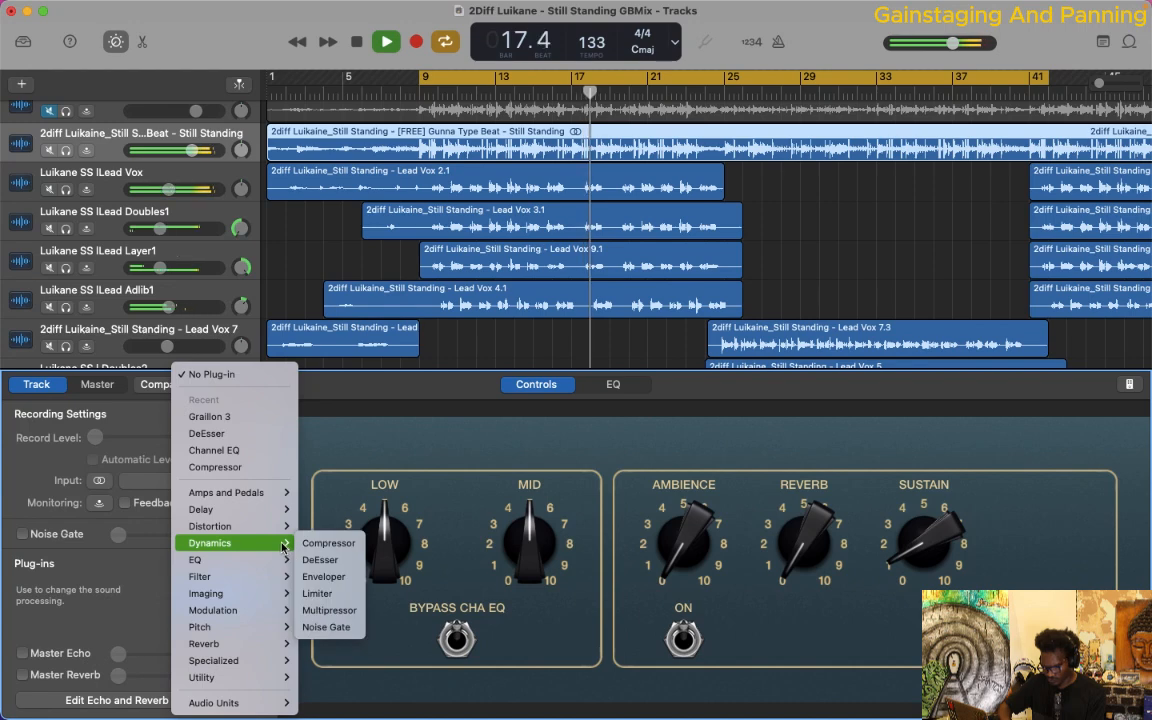
{"action": "left_click", "coordinate": [331, 611]}
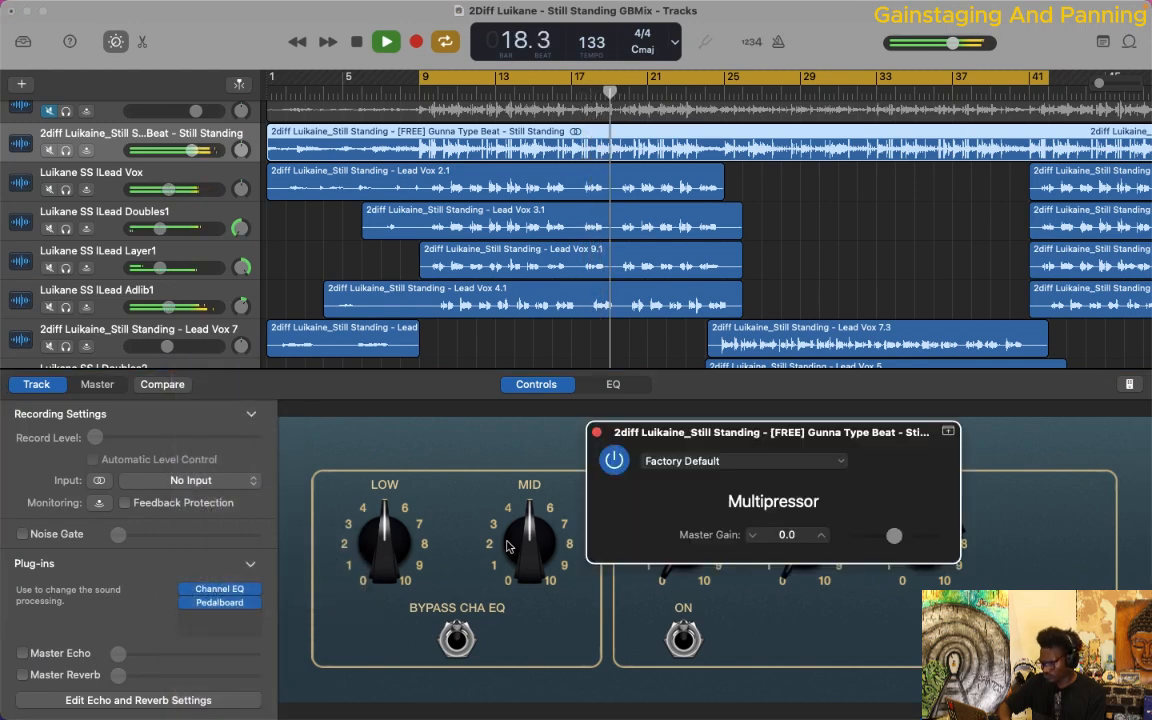
{"action": "left_click", "coordinate": [648, 461]}
{"action": "mouse_move", "coordinate": [727, 582]}
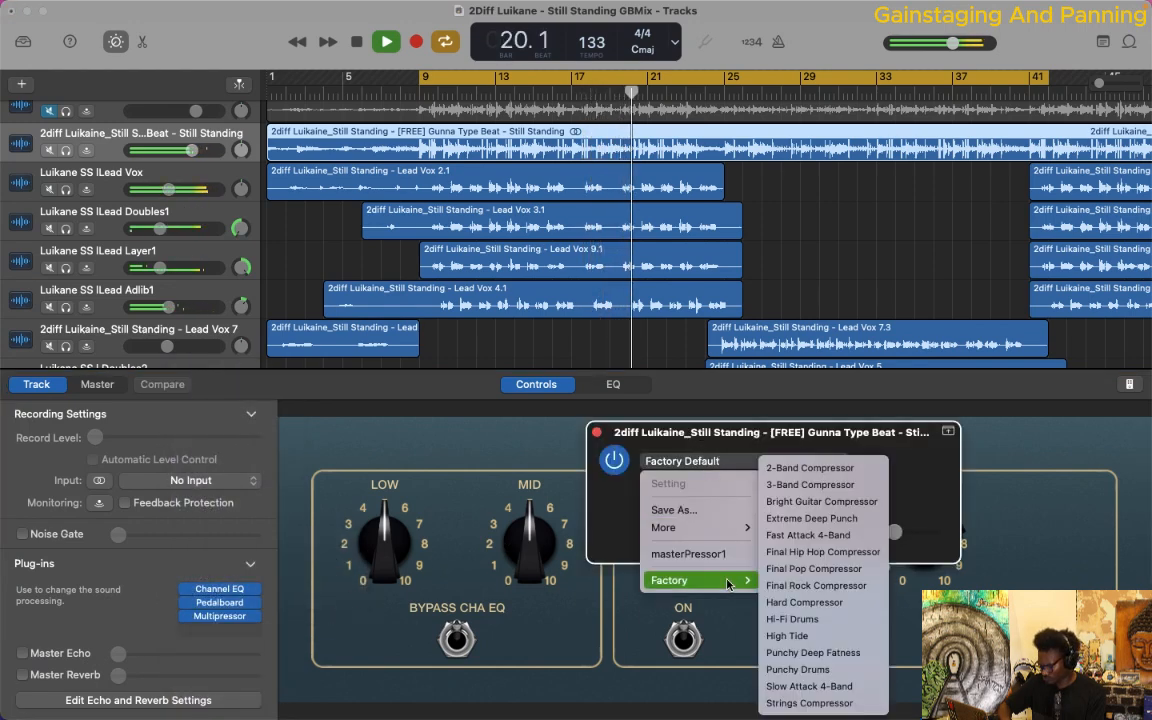
{"action": "left_click", "coordinate": [802, 535]}
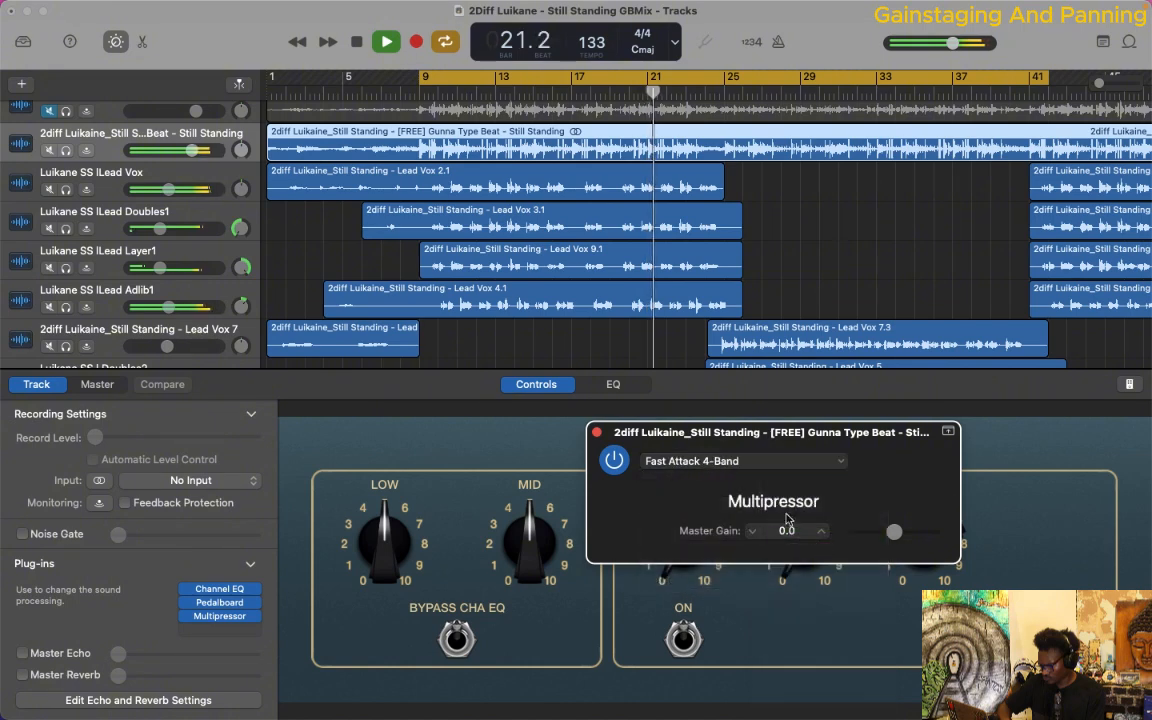
{"action": "left_click", "coordinate": [596, 432]}
{"action": "left_click_drag", "start_coordinate": [190, 150], "coordinate": [173, 156]}
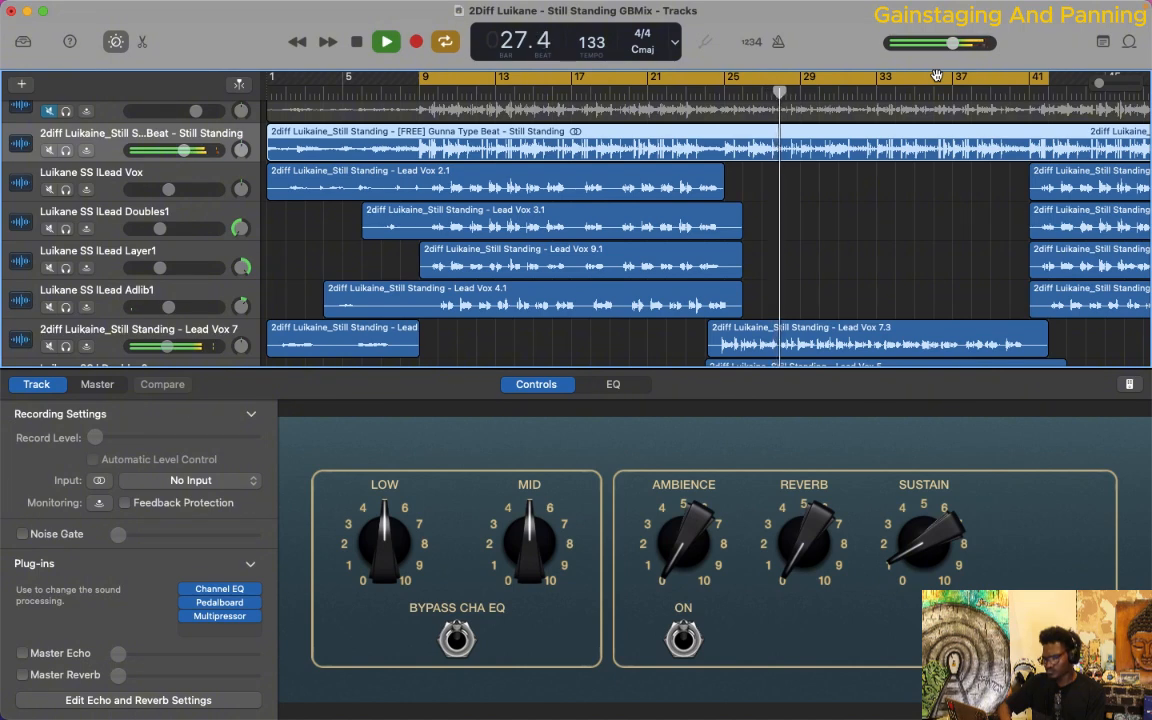
{"action": "key", "text": "b"}
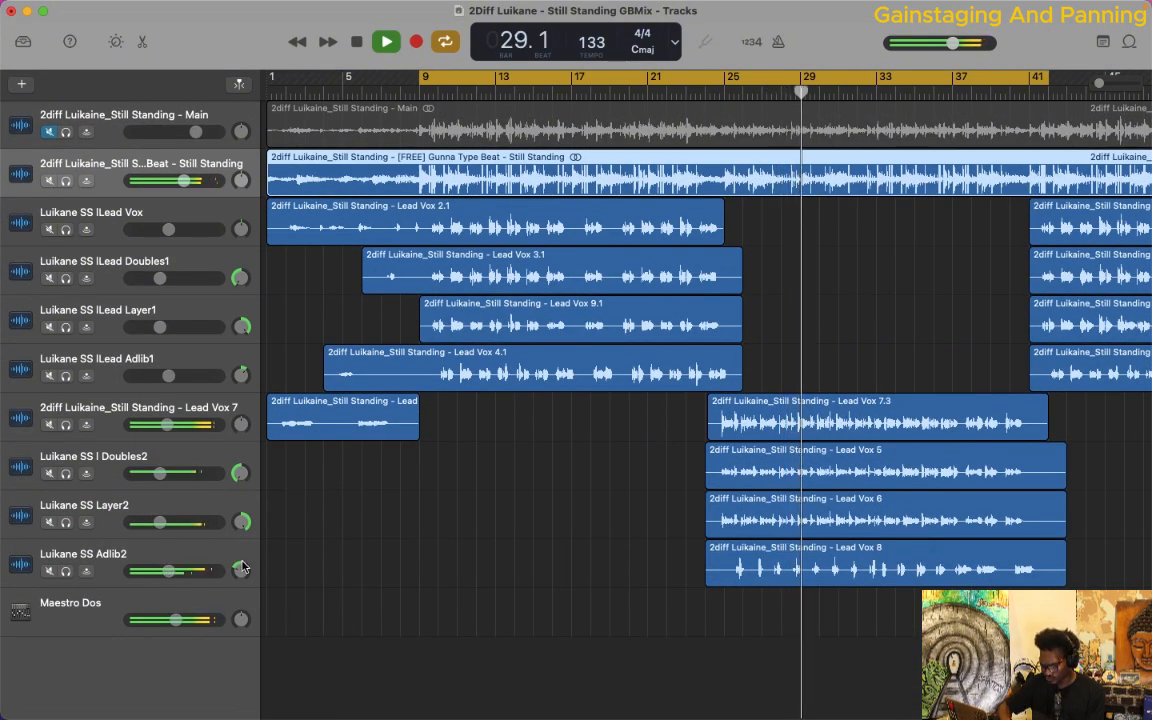
Narrow the pan of Adlib2 to -10 and Lead Adlib1 to +11, and lower Adlib2's volume slightly.
{"action": "left_click_drag", "start_coordinate": [243, 568], "coordinate": [228, 549]}
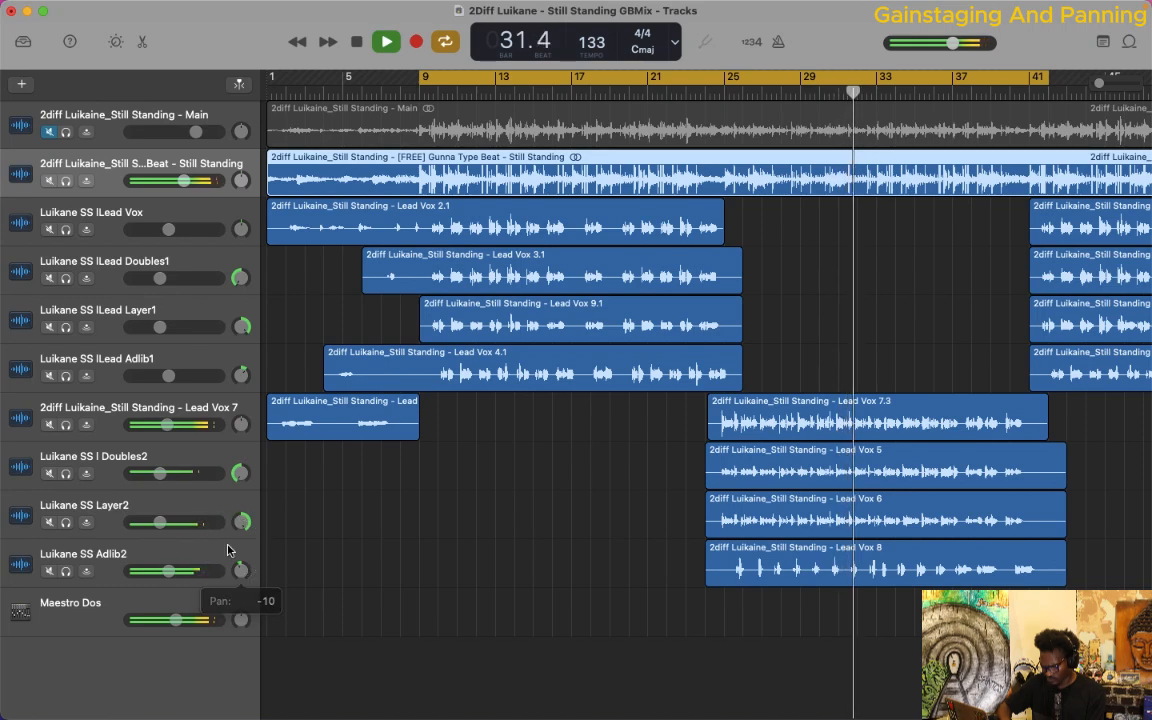
{"action": "left_click", "coordinate": [241, 374]}
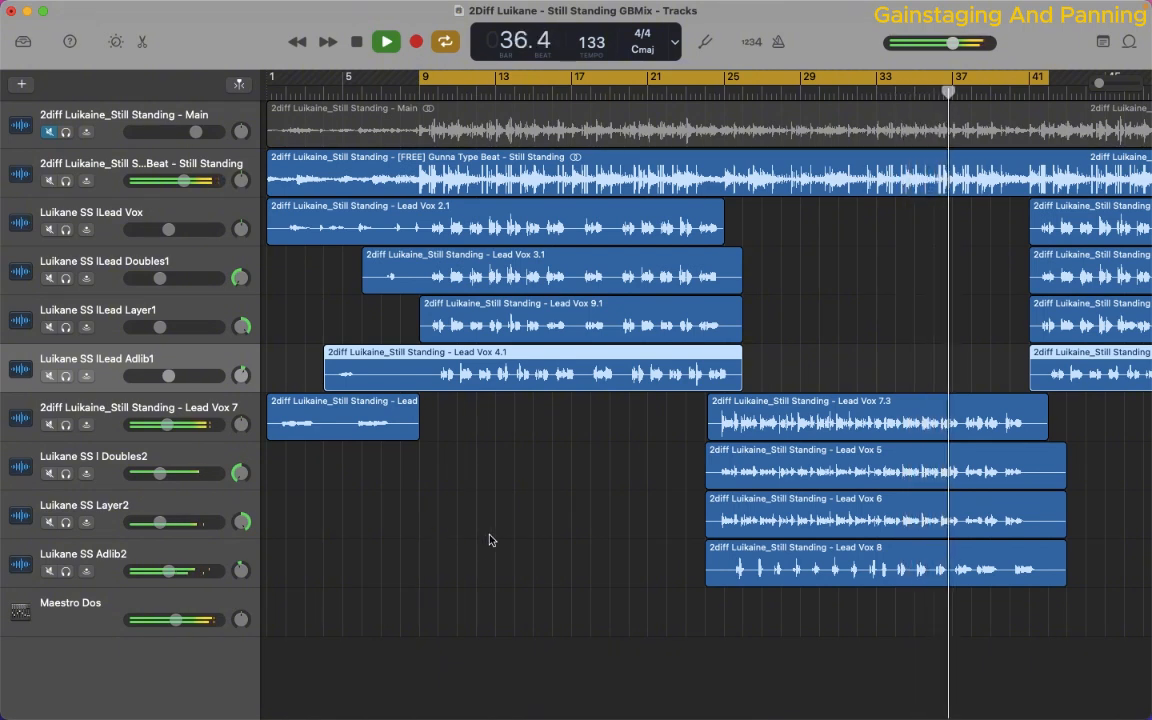
{"action": "left_click", "coordinate": [168, 571]}
{"action": "left_click_drag", "start_coordinate": [168, 571], "coordinate": [166, 570]}
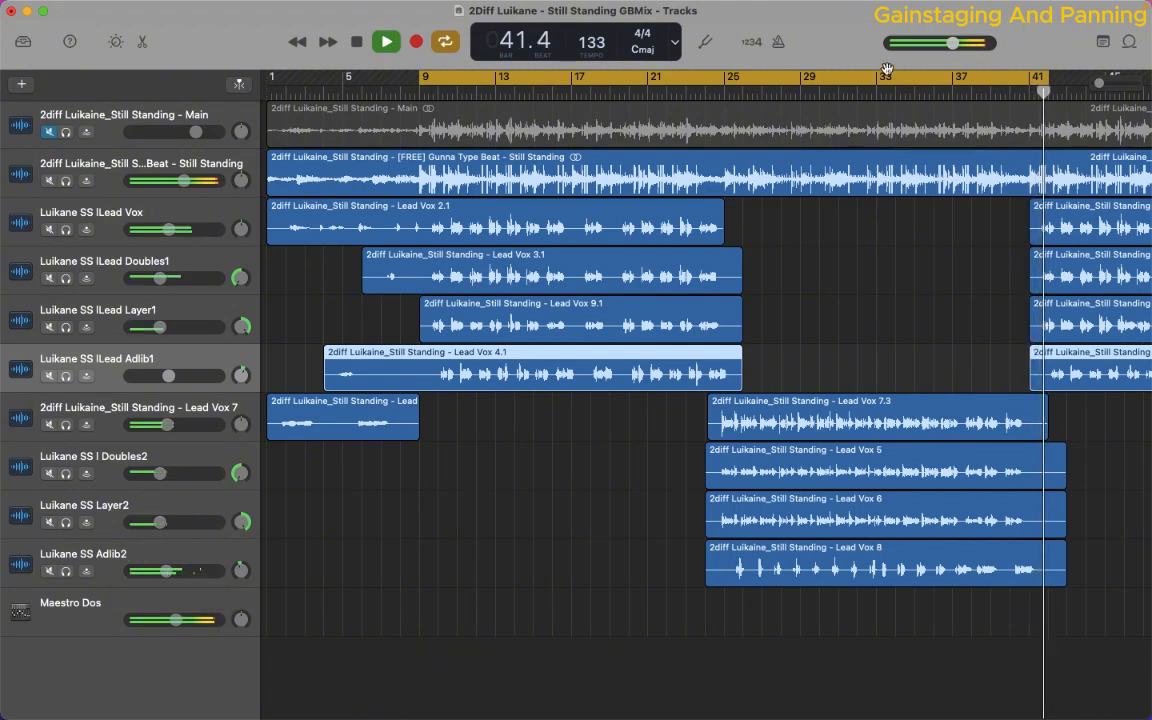
Replay from about bar 25 and trim the Doubles2 and Layer2 volumes slightly, keeping Adlib2 at -9.6 dB.
{"action": "left_click", "coordinate": [721, 95]}
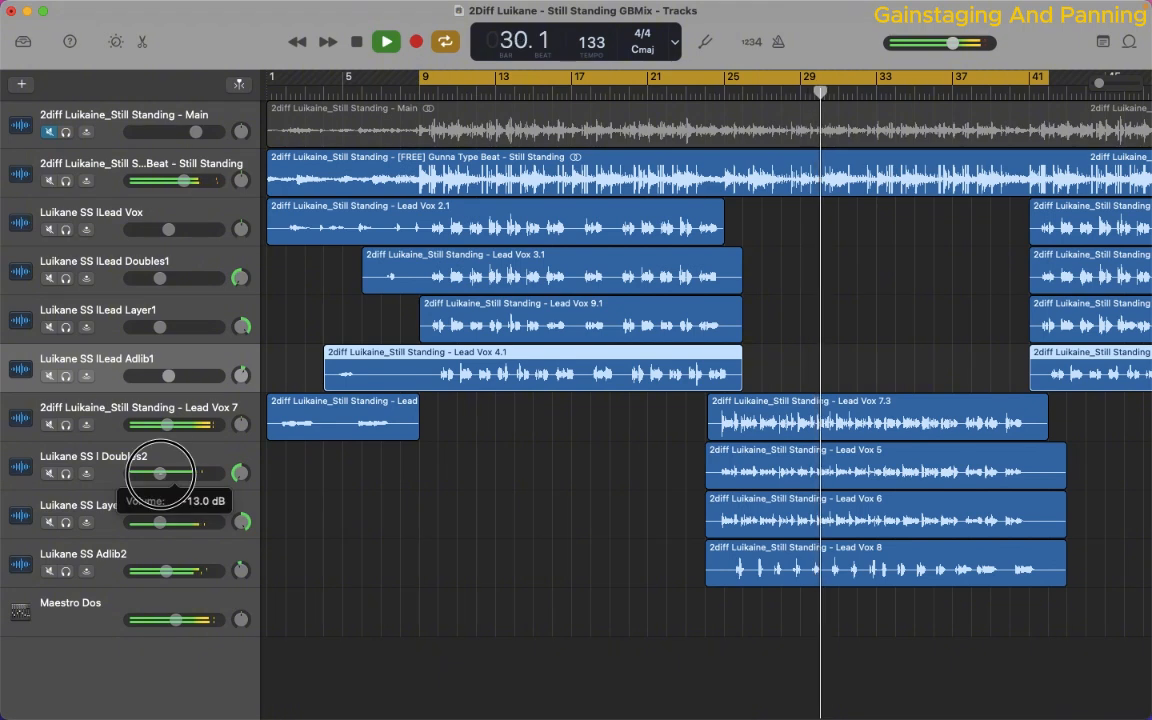
{"action": "left_click_drag", "start_coordinate": [157, 524], "coordinate": [156, 523]}
{"action": "left_click_drag", "start_coordinate": [166, 570], "coordinate": [166, 568]}
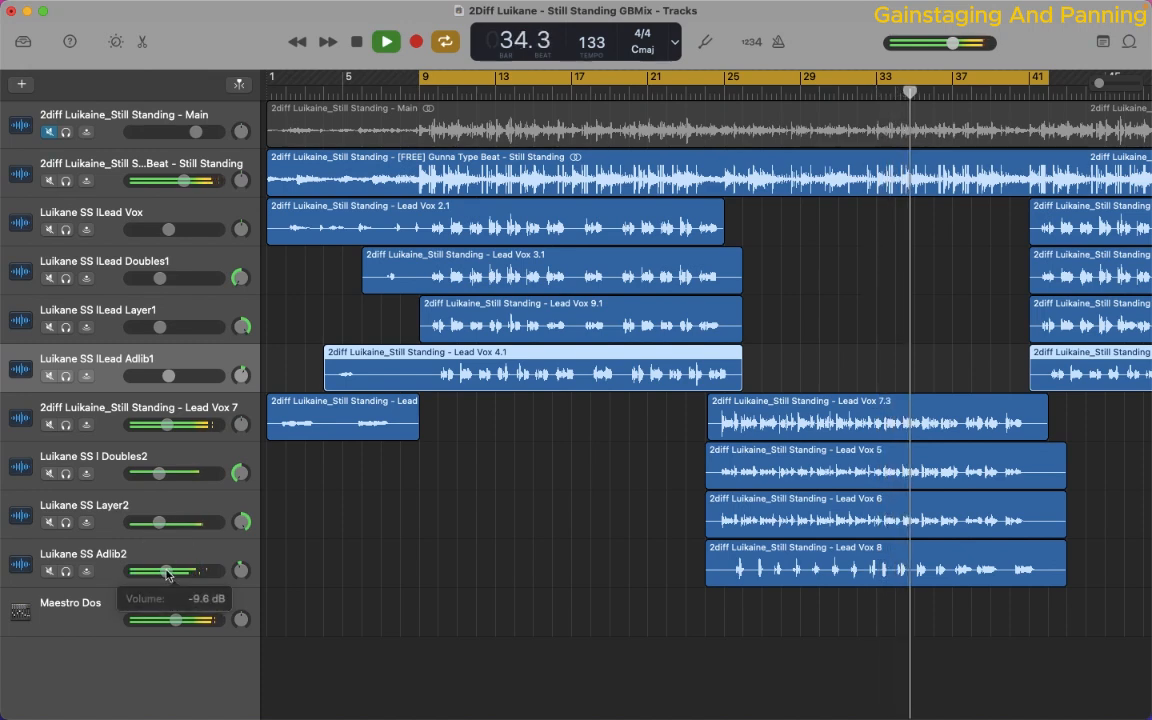
Replay the verse from about bar 9, lower Lead Doubles1 slightly and set Lead Layer1 to -13.2 dB, checking them against Lead Vox.
{"action": "left_click", "coordinate": [433, 88]}
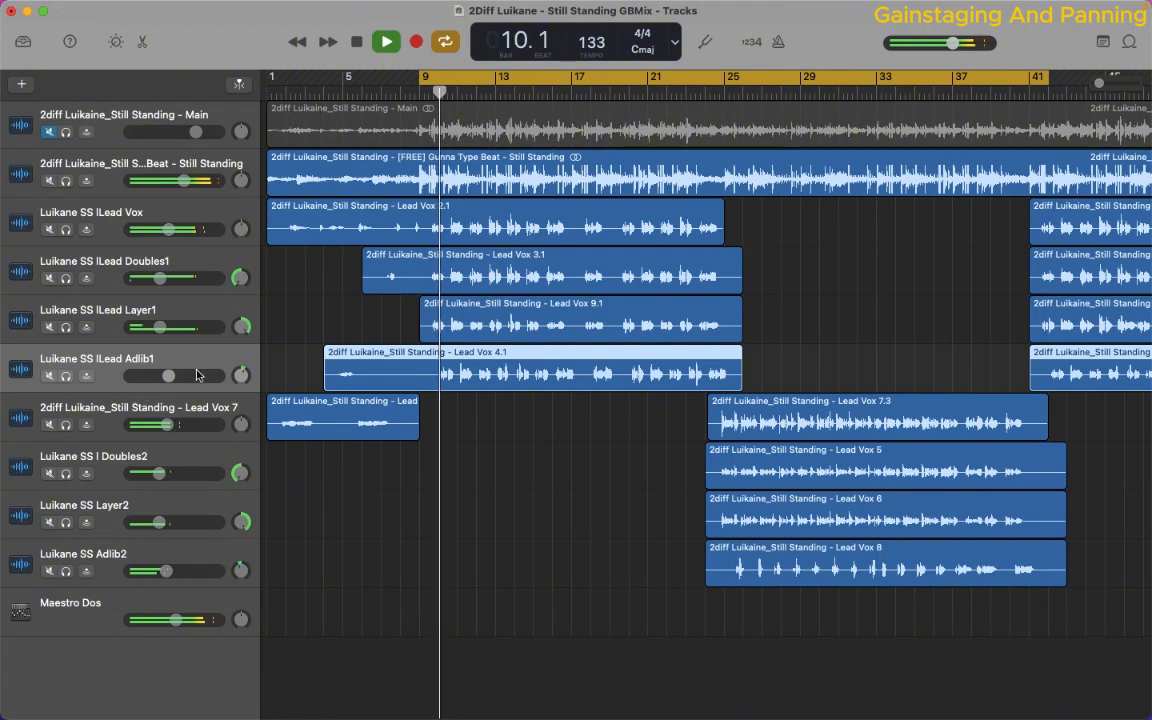
{"action": "left_click_drag", "start_coordinate": [165, 278], "coordinate": [160, 277]}
{"action": "left_click_drag", "start_coordinate": [160, 327], "coordinate": [160, 329]}
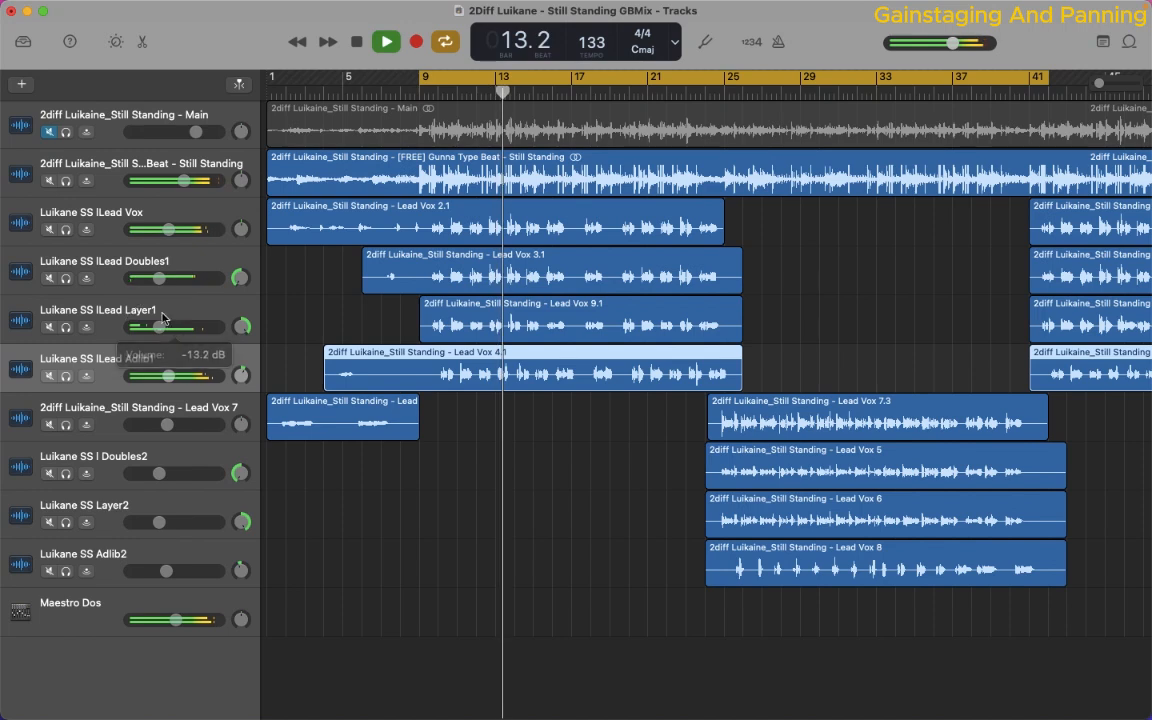
{"action": "left_click_drag", "start_coordinate": [168, 237], "coordinate": [170, 230]}
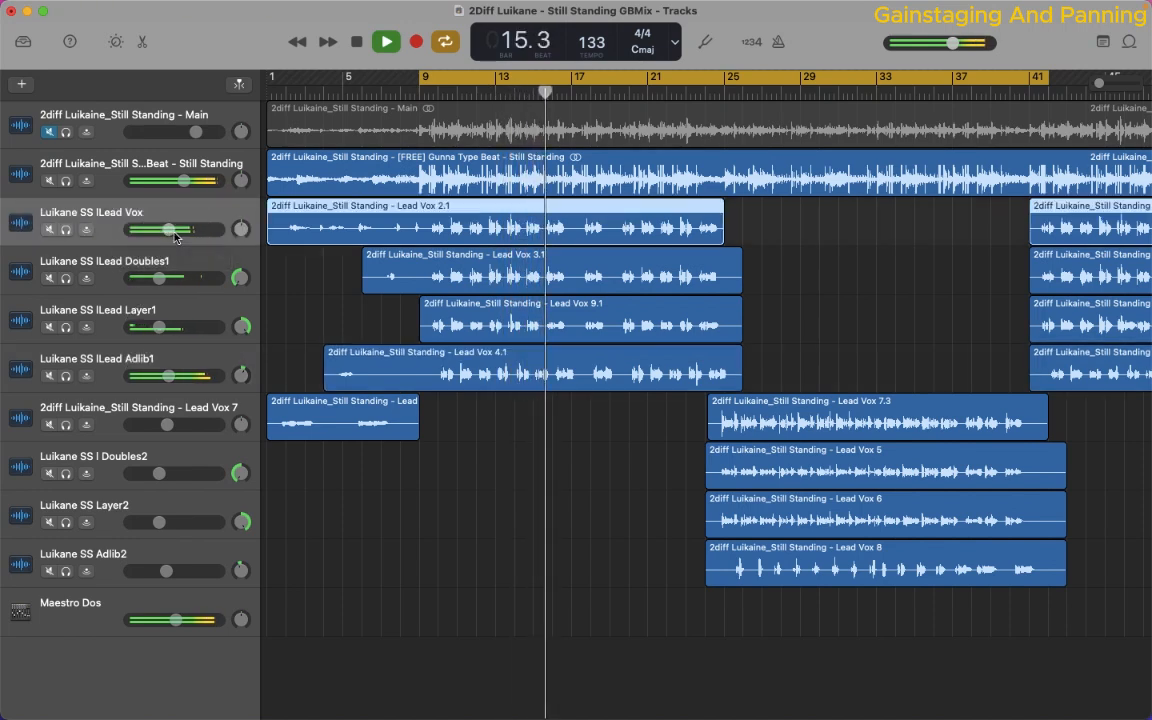
Replay from about bar 24, lower the Lead Vox 7 volume slightly below -9.0 dB and check the Adlib1 and Adlib2 levels.
{"action": "left_click_drag", "start_coordinate": [168, 424], "coordinate": [168, 424]}
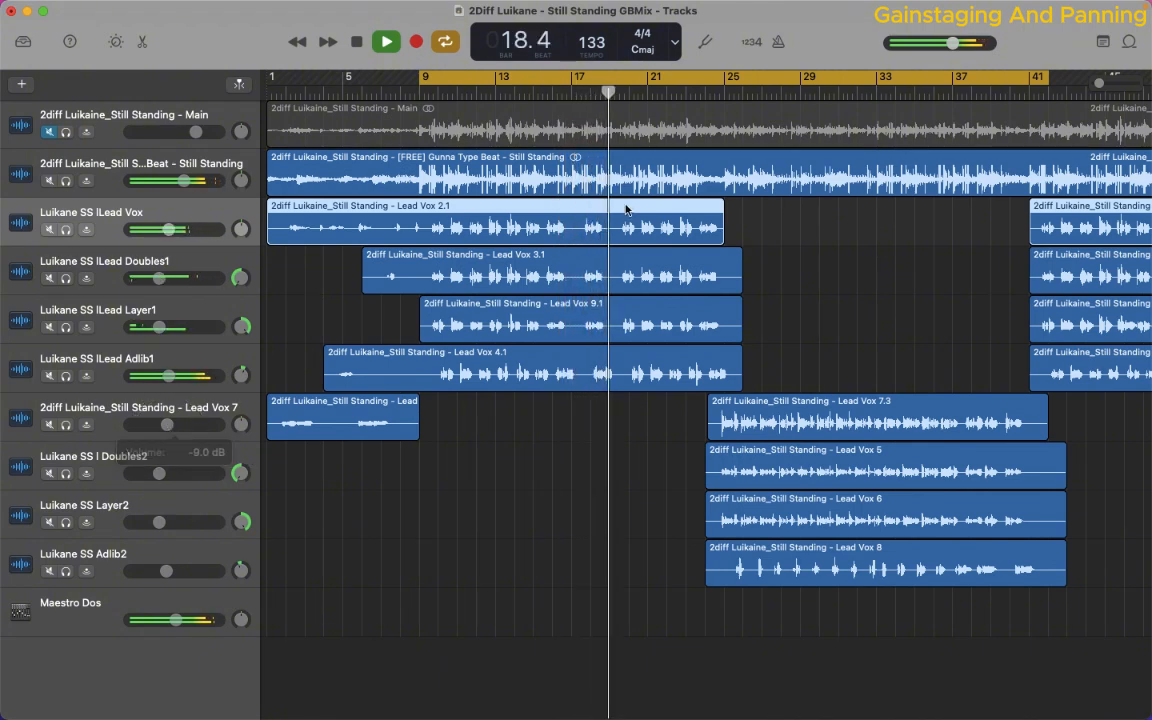
{"action": "left_click", "coordinate": [708, 94]}
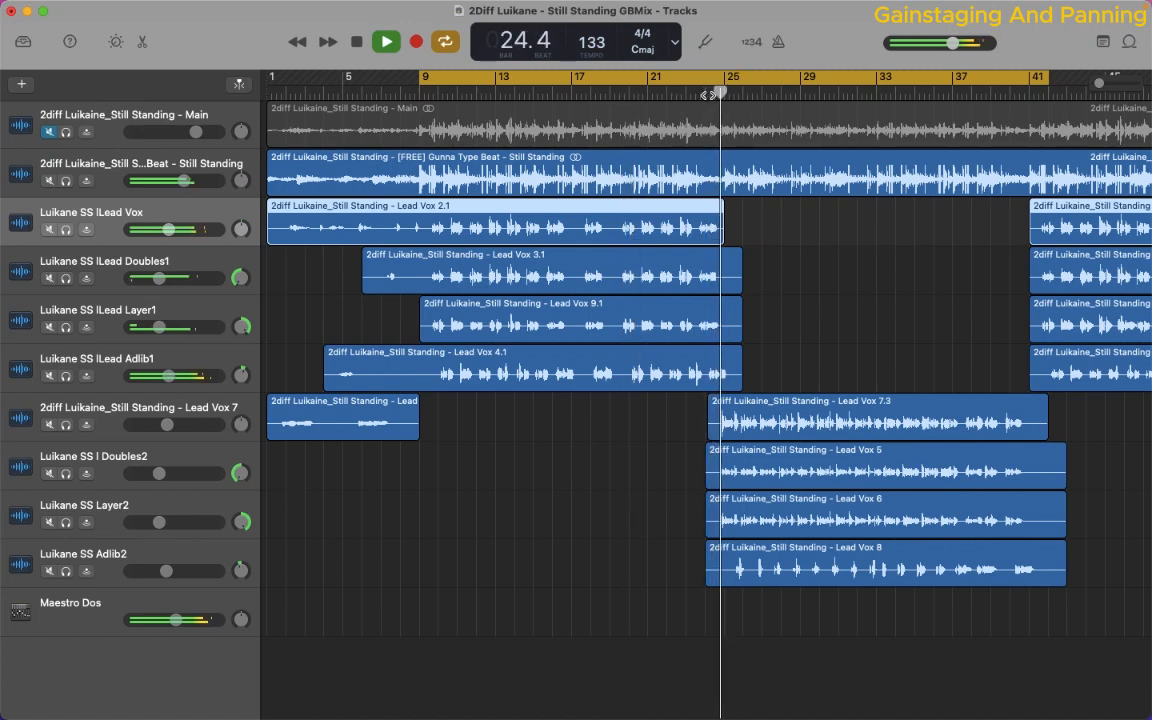
{"action": "left_click_drag", "start_coordinate": [166, 425], "coordinate": [166, 426]}
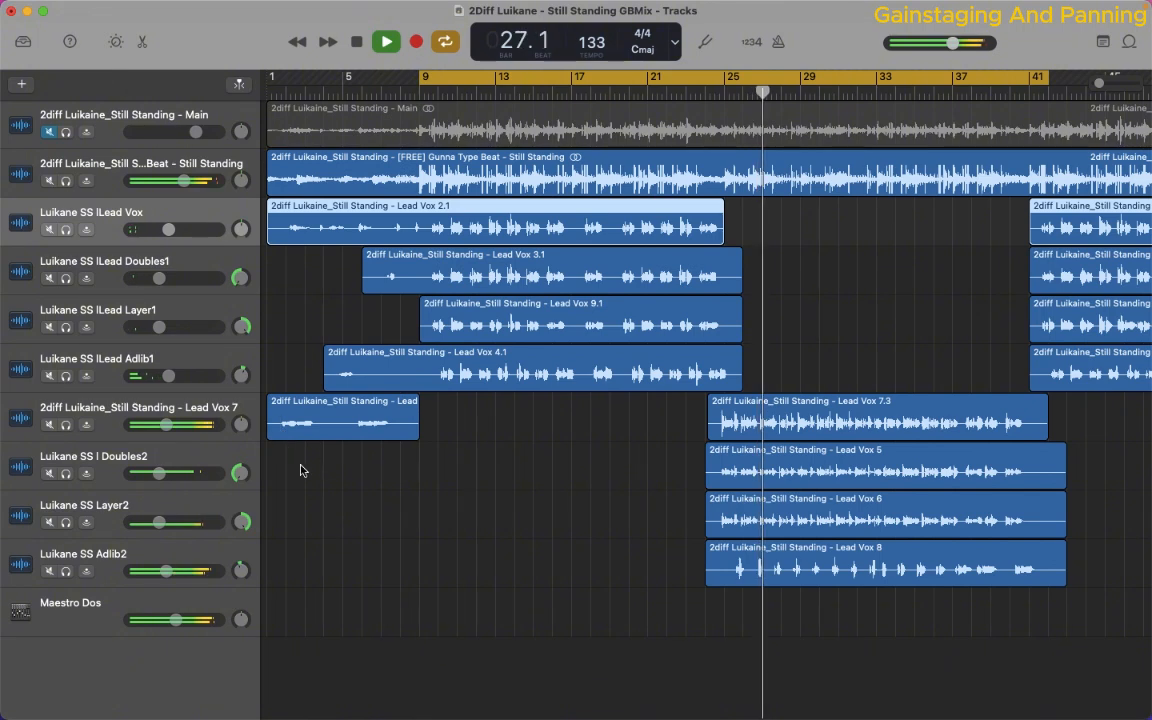
{"action": "left_click_drag", "start_coordinate": [167, 575], "coordinate": [166, 574]}
{"action": "left_click_drag", "start_coordinate": [168, 376], "coordinate": [168, 376]}
{"action": "left_click_drag", "start_coordinate": [166, 570], "coordinate": [167, 573]}
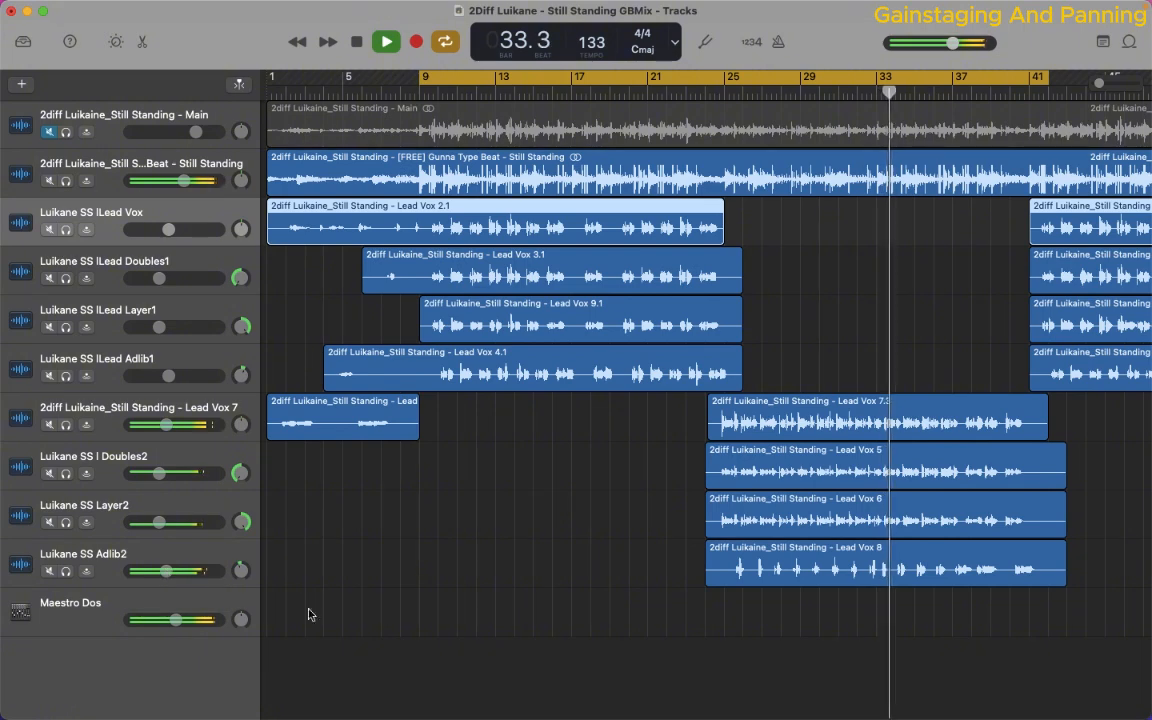
Inspect the Compressor settings on the Adlib2 track and close the plug-in and track controls.
{"action": "left_click", "coordinate": [203, 553]}
{"action": "key", "text": "b"}
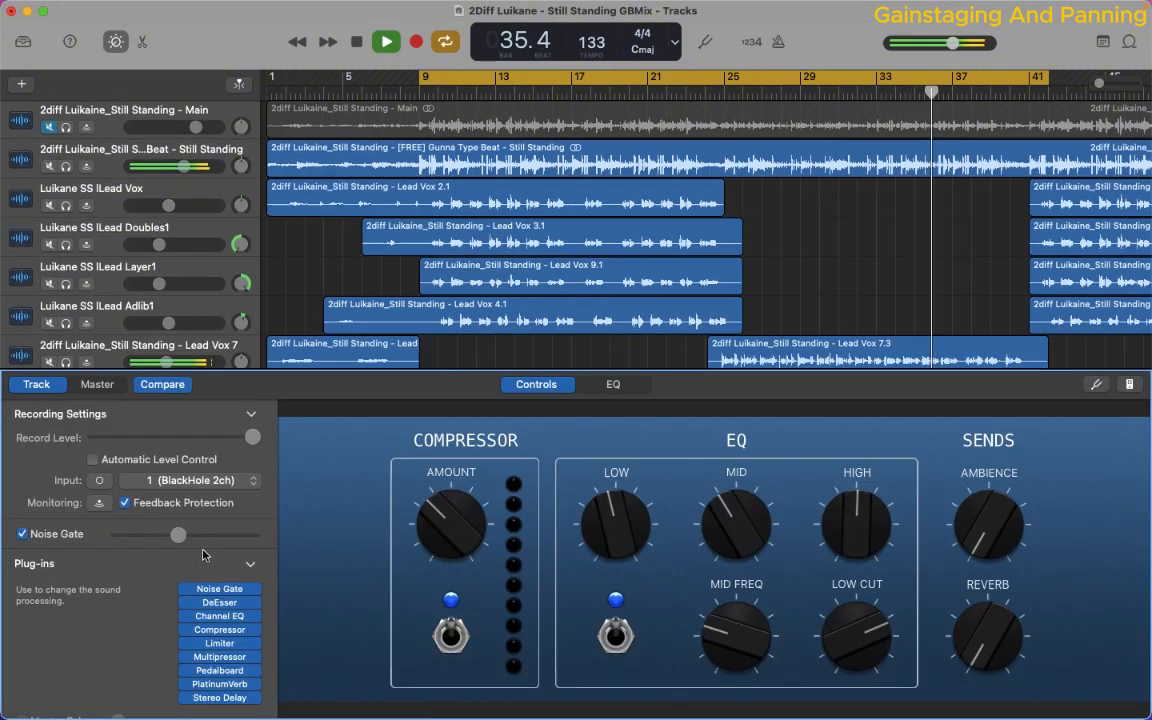
{"action": "left_click", "coordinate": [230, 629]}
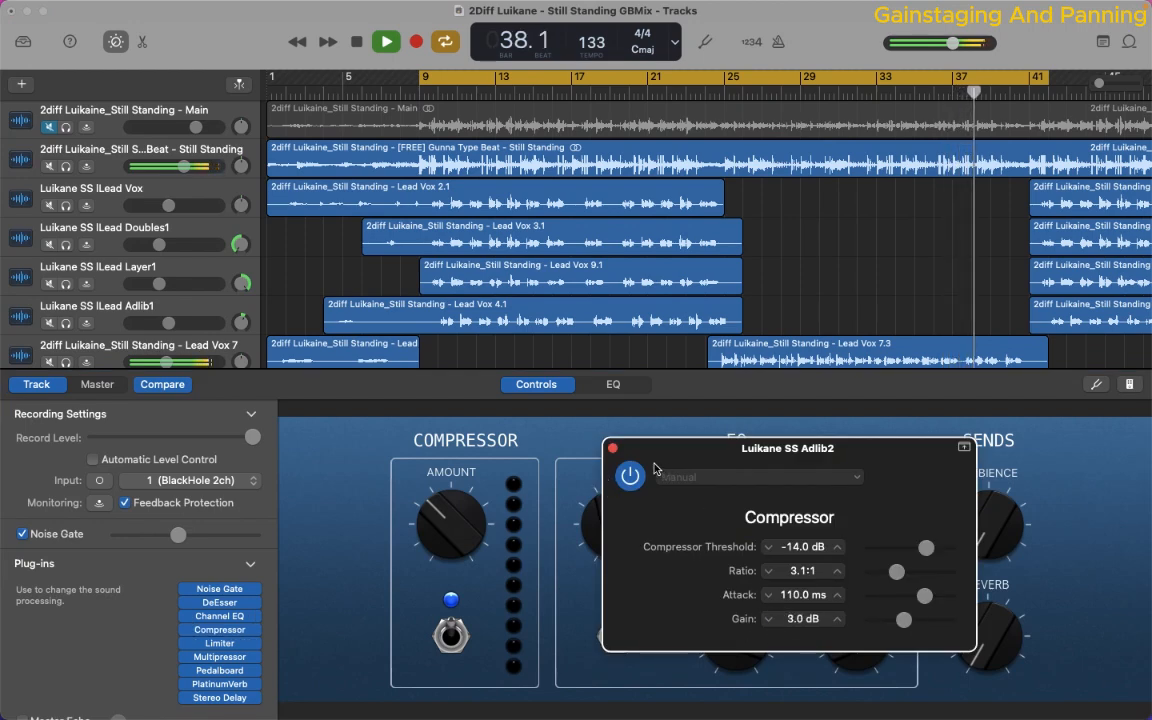
{"action": "left_click", "coordinate": [613, 450]}
{"action": "key", "text": "b"}
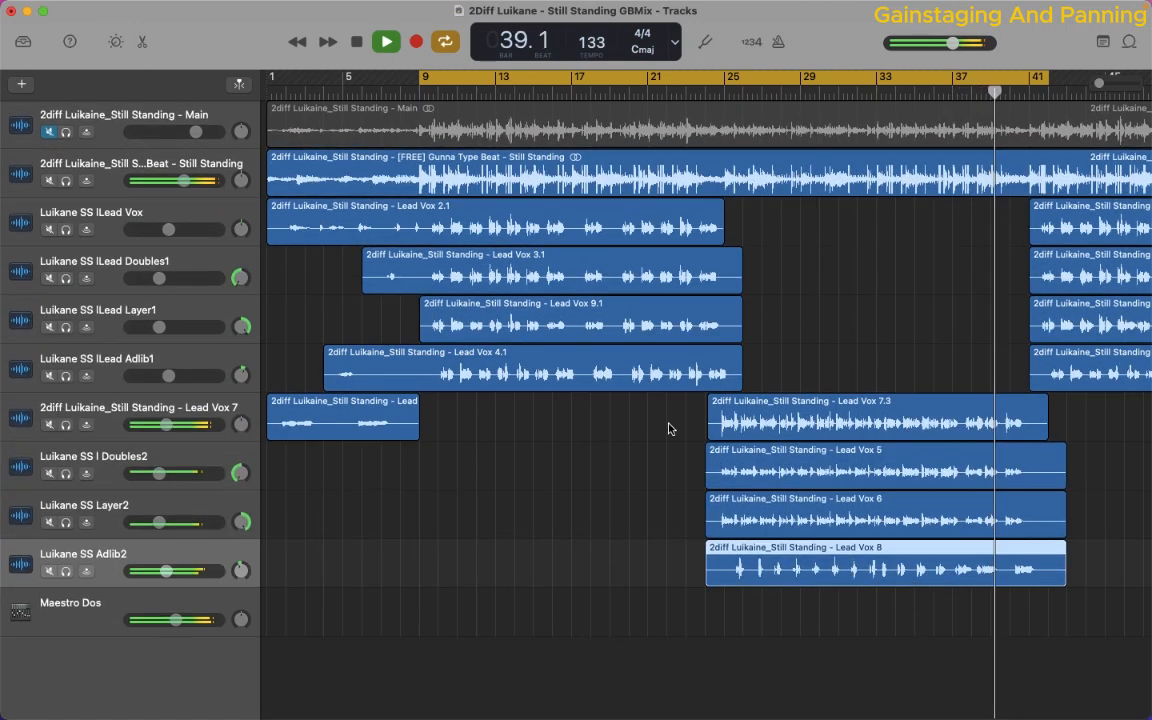
Replay the section from about bar 25, check the pan positions of Doubles2 and Layer2, and stop playback.
{"action": "left_click", "coordinate": [555, 300]}
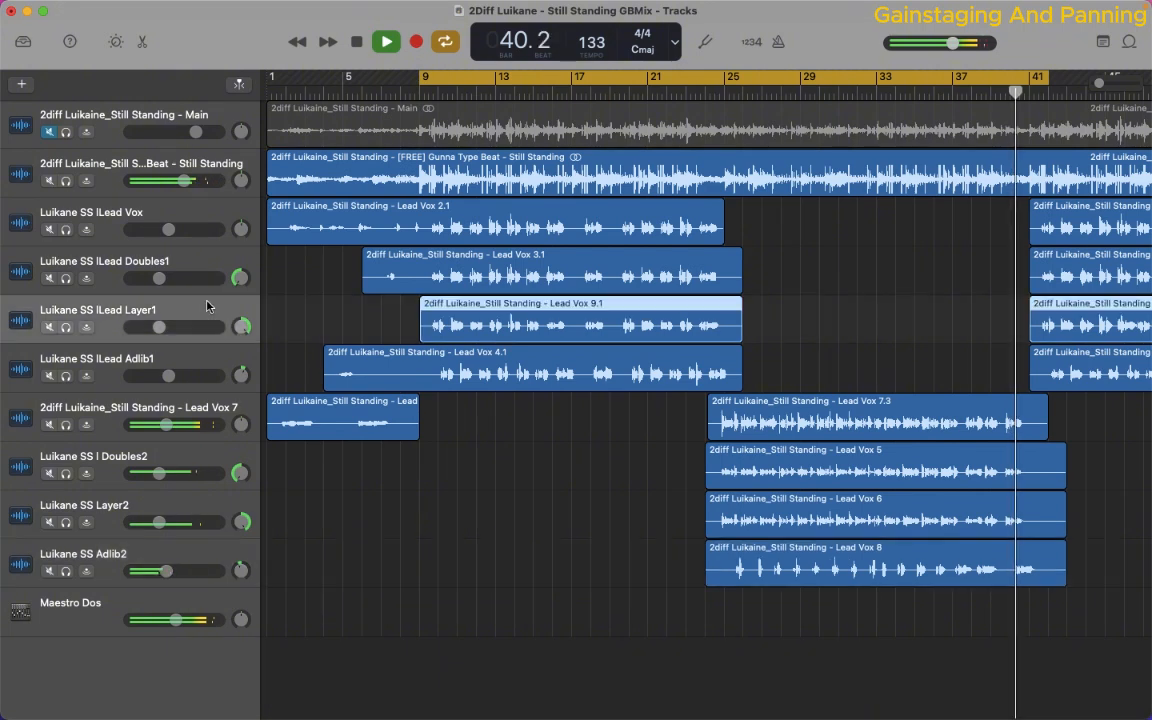
{"action": "left_click", "coordinate": [735, 95]}
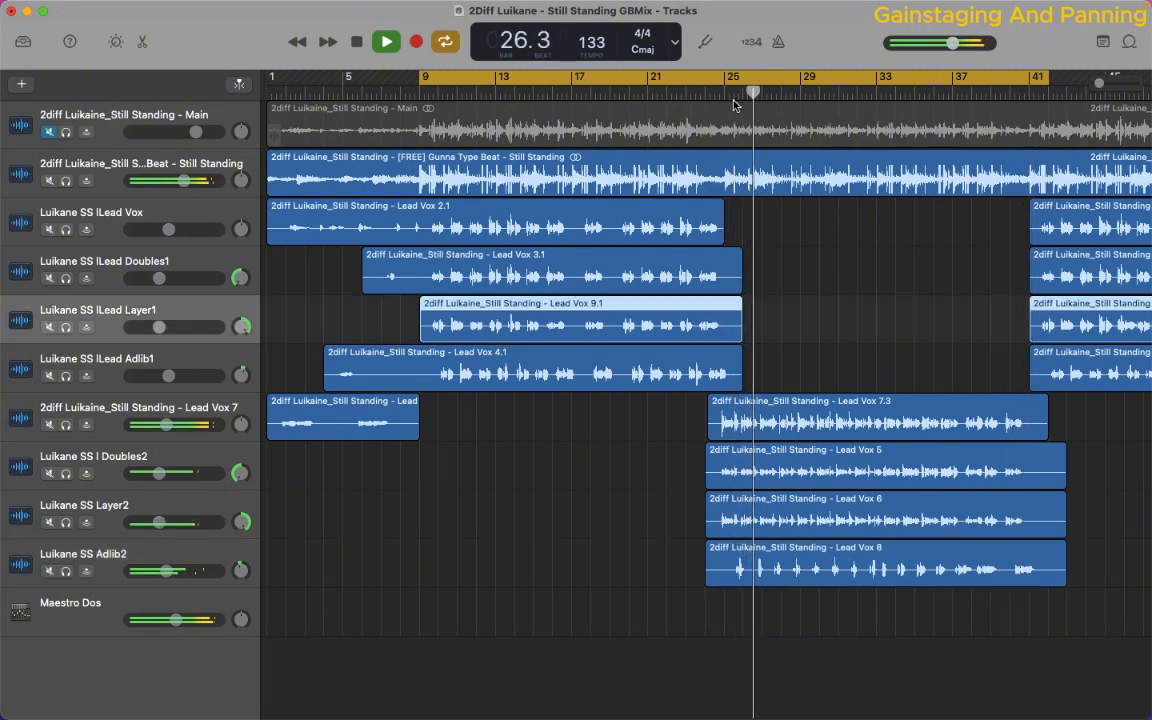
{"action": "left_click", "coordinate": [213, 459]}
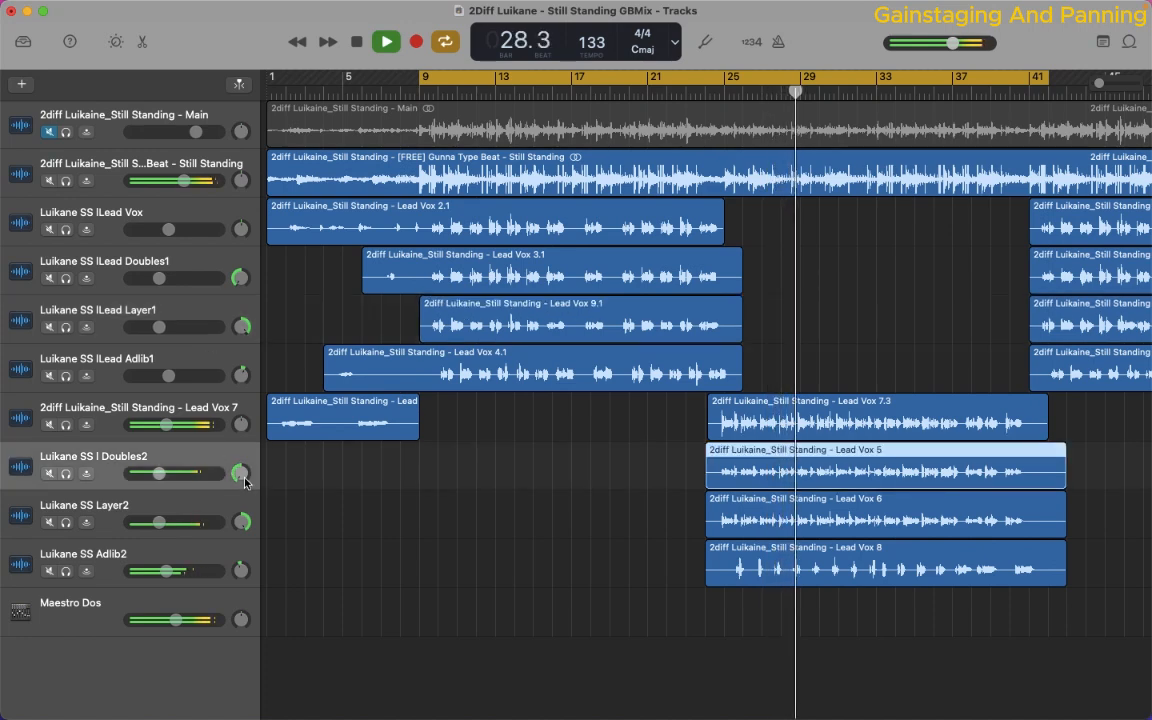
{"action": "left_click", "coordinate": [240, 473]}
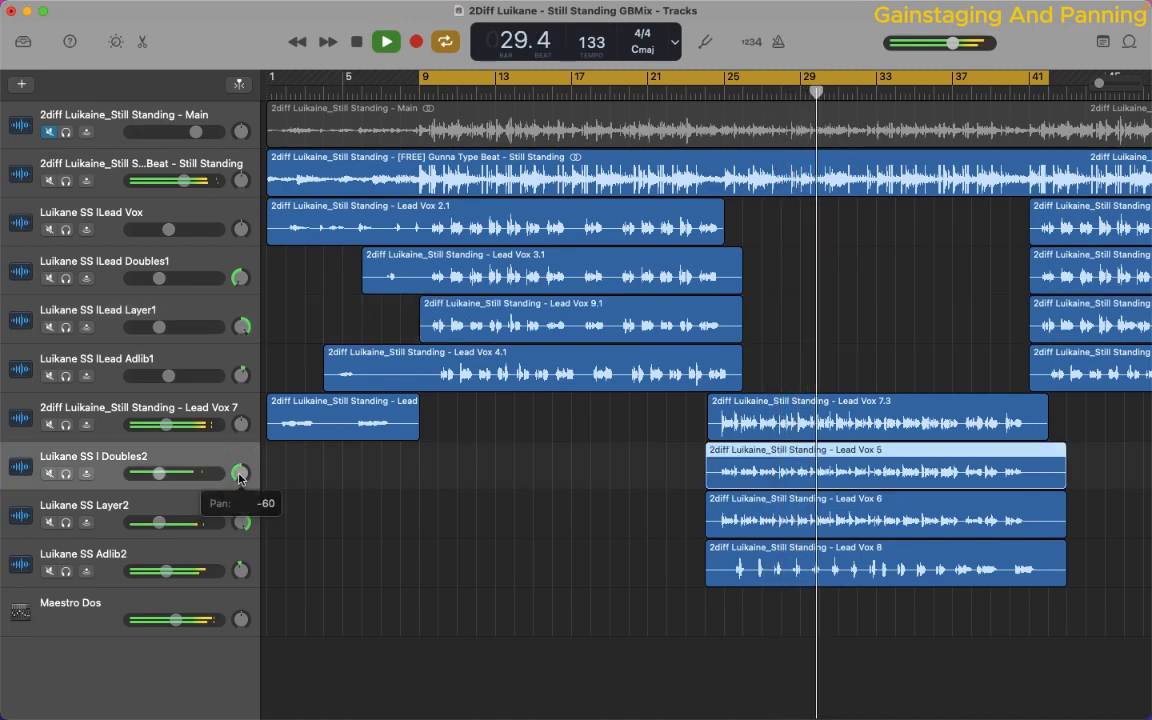
{"action": "left_click", "coordinate": [243, 521]}
{"action": "left_click_drag", "start_coordinate": [244, 522], "coordinate": [244, 528]}
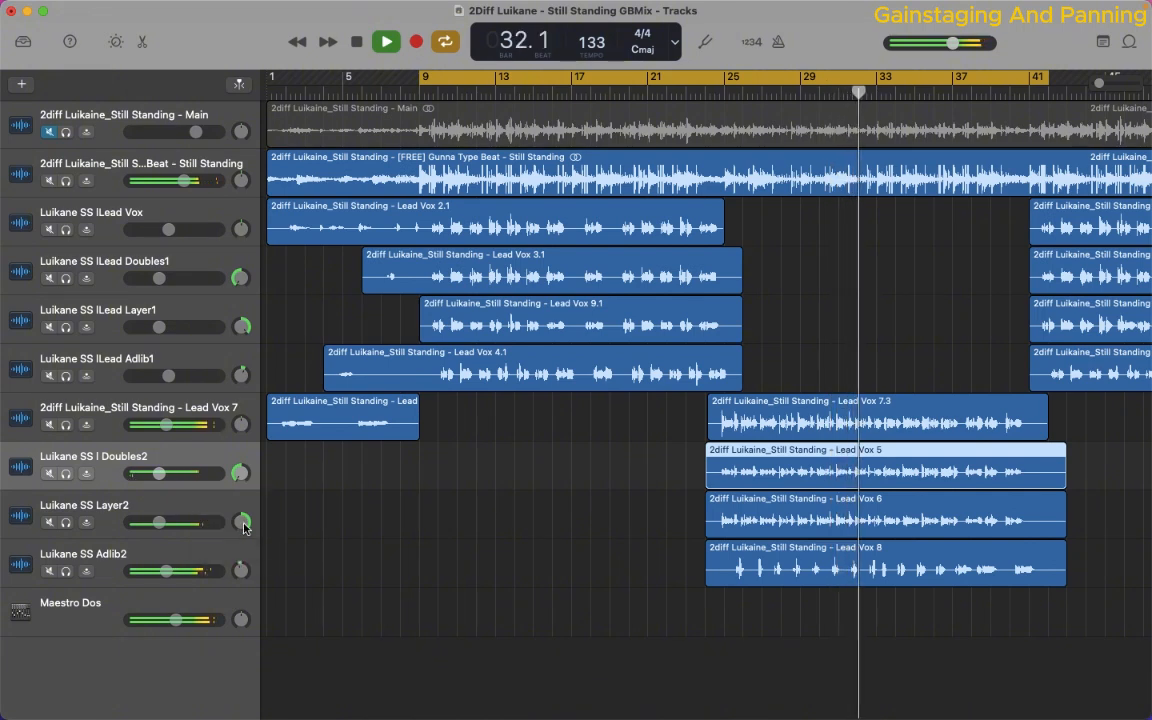
{"action": "key", "text": "space"}
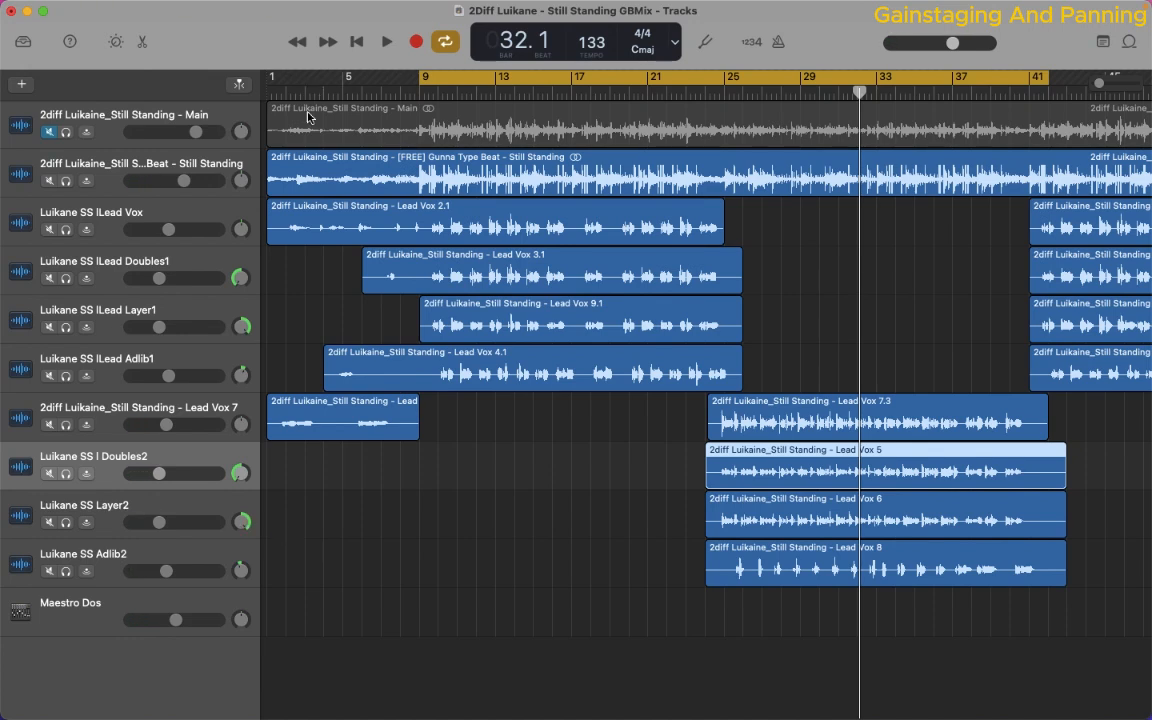
Review the beat and Lead Vox 7 tracks and compare the pan values of Lead Adlib1 and Adlib2.
{"action": "left_click", "coordinate": [210, 159]}
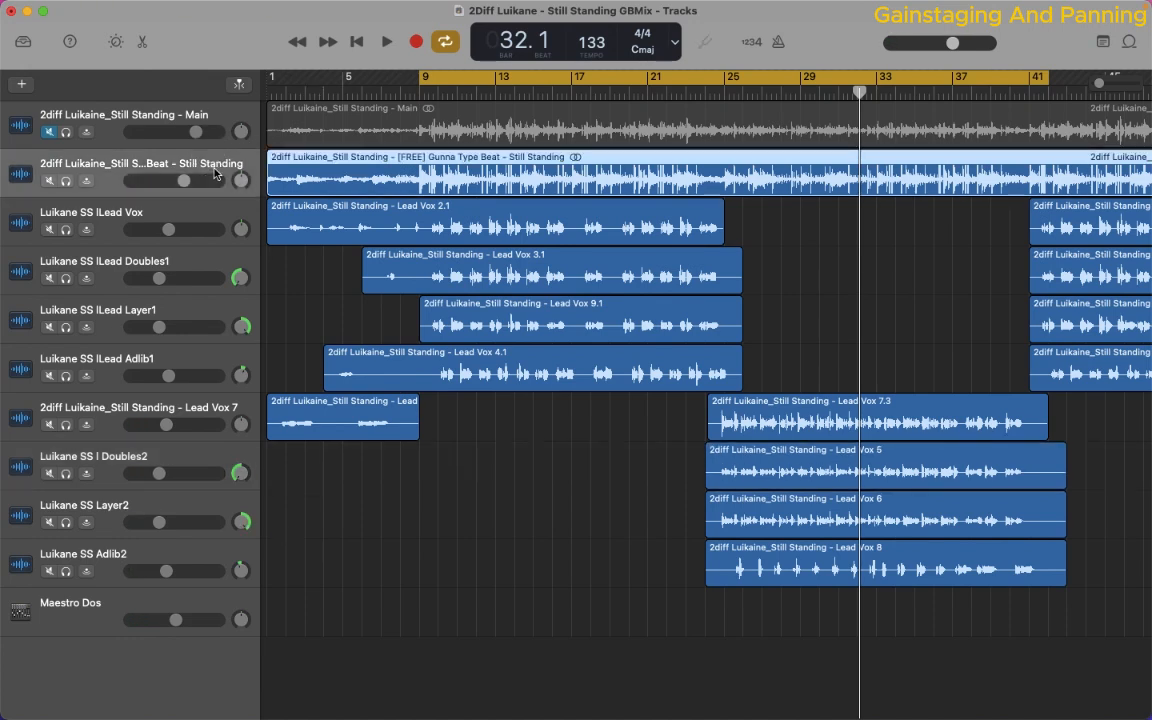
{"action": "left_click", "coordinate": [184, 408]}
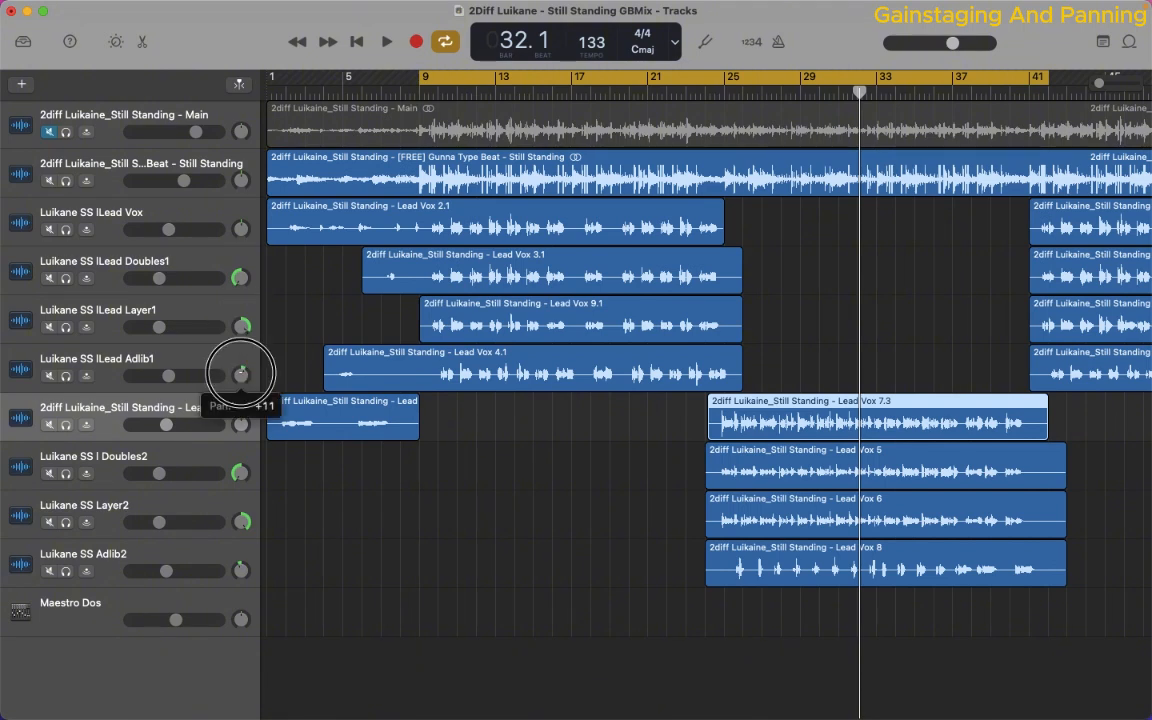
{"action": "left_click", "coordinate": [241, 375]}
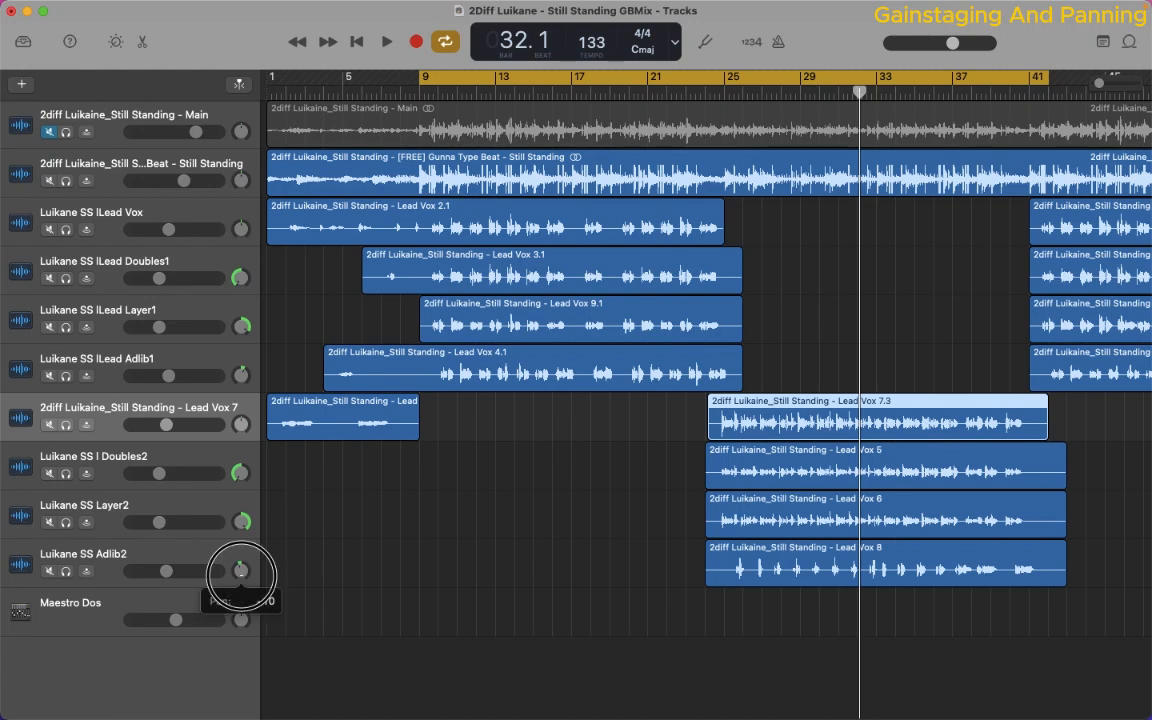
{"action": "left_click", "coordinate": [636, 579]}
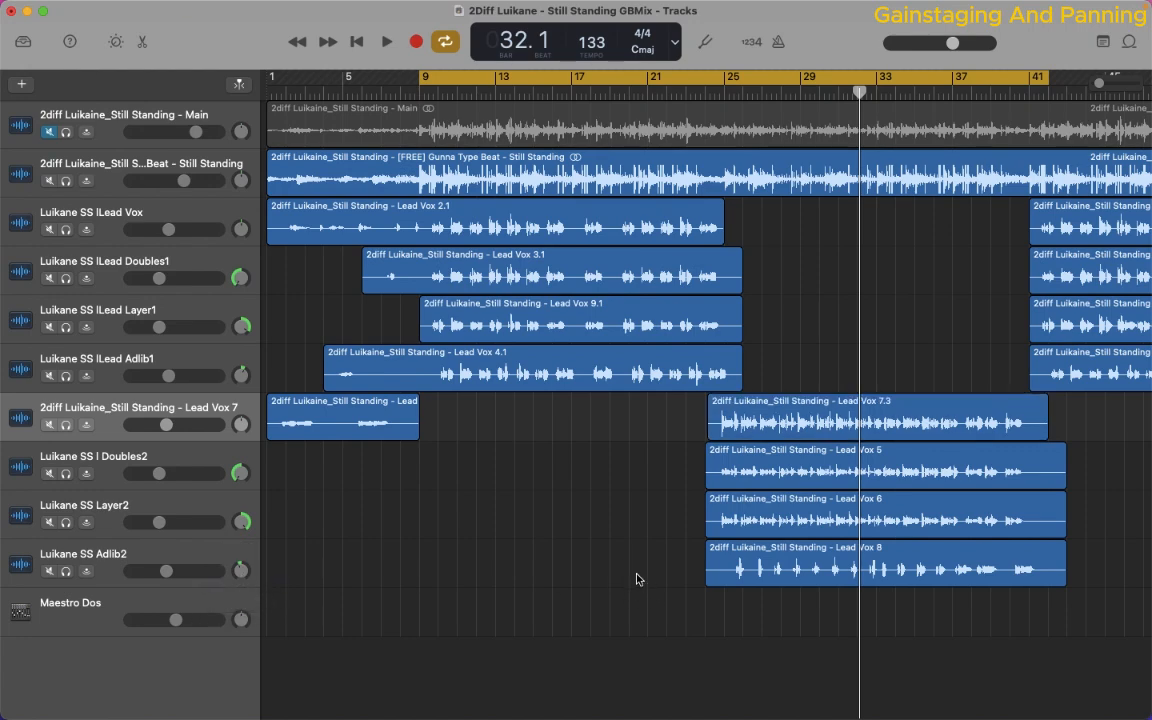
{"action": "scroll", "coordinate": [727, 472], "scroll_direction": "right", "scroll_amount": 5}
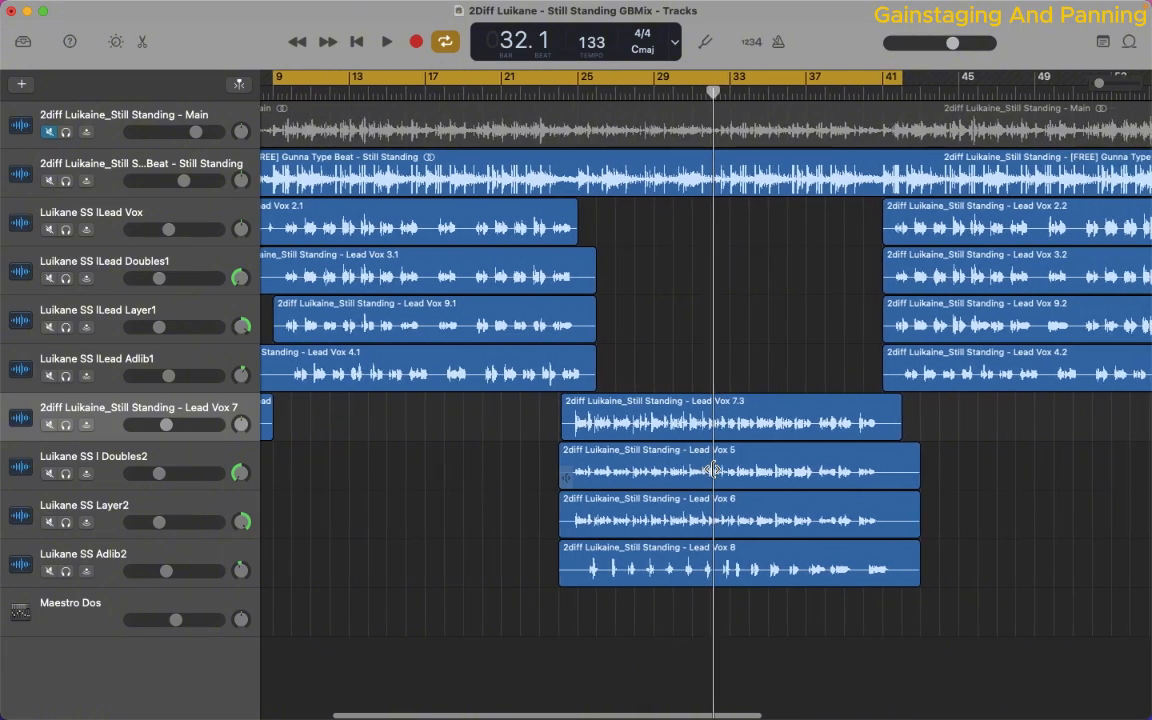